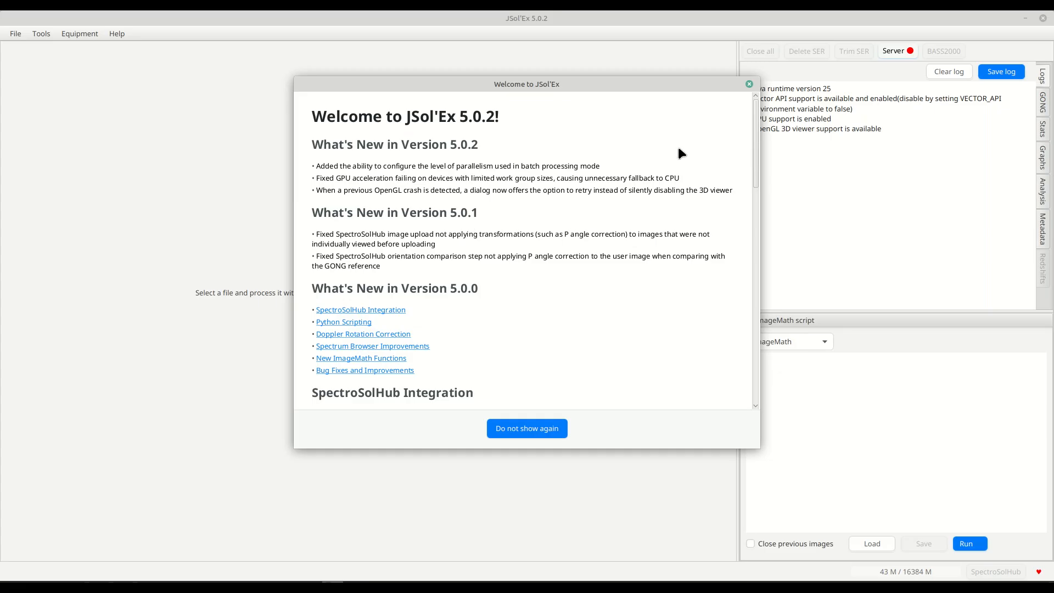
# Dismiss the welcome notes, open 13_58_35.ser and run a full process with the existing parameters
pyautogui.click(749, 84)
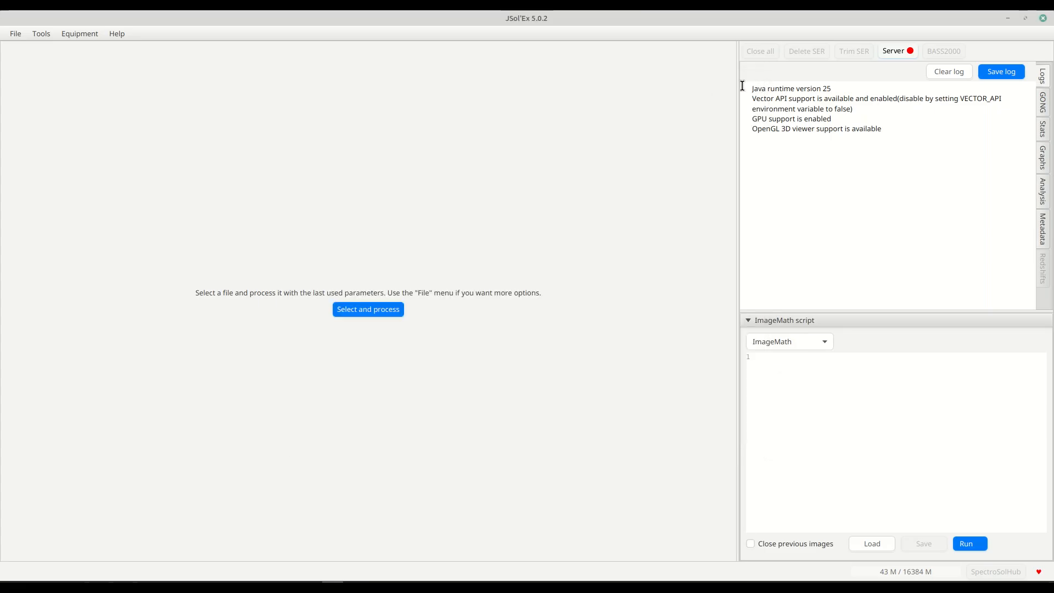
pyautogui.click(15, 35)
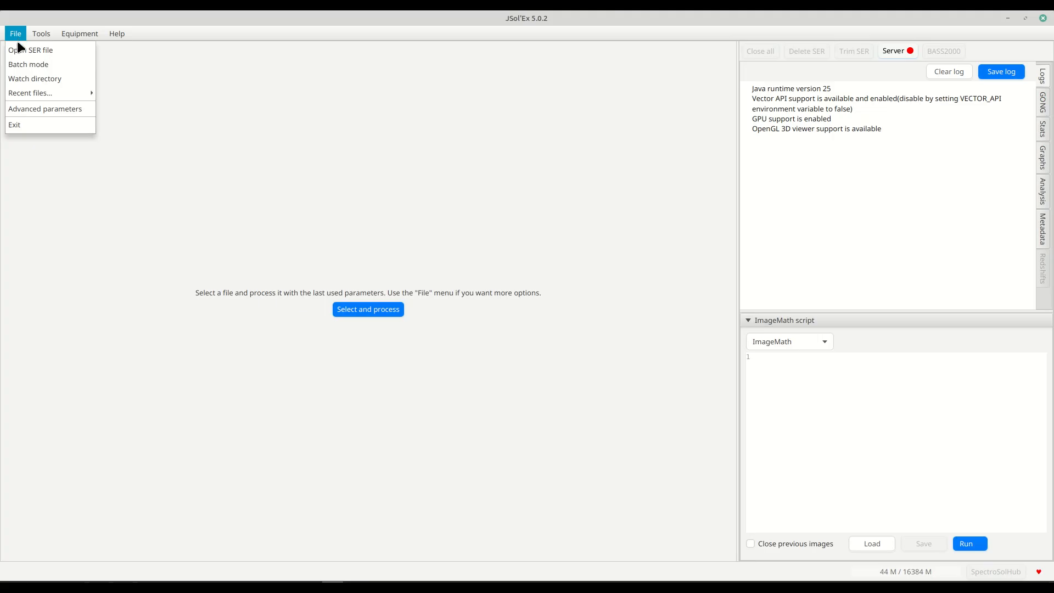
pyautogui.click(20, 54)
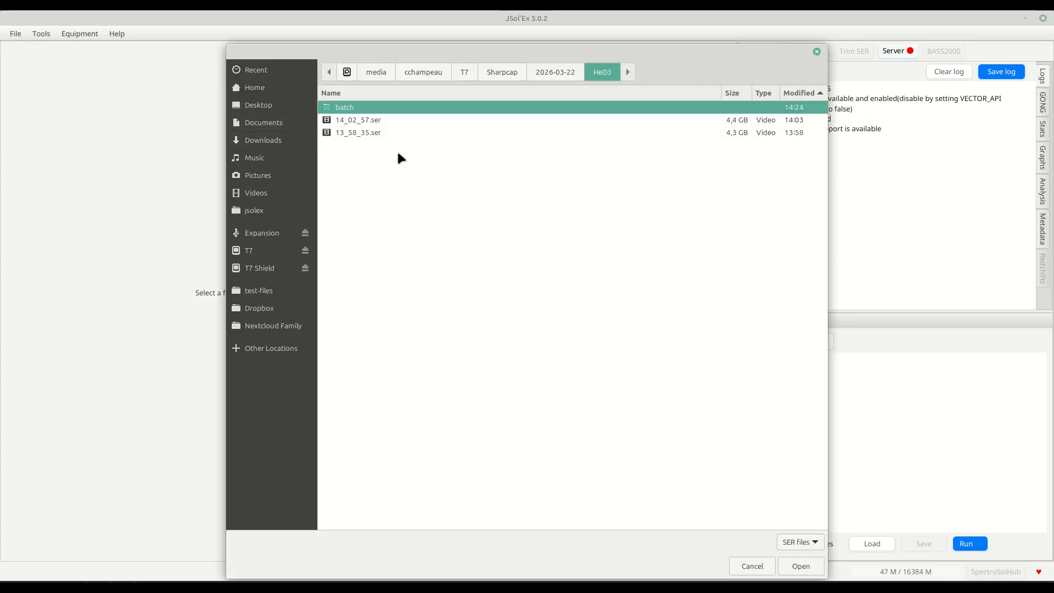
pyautogui.doubleClick(356, 130)
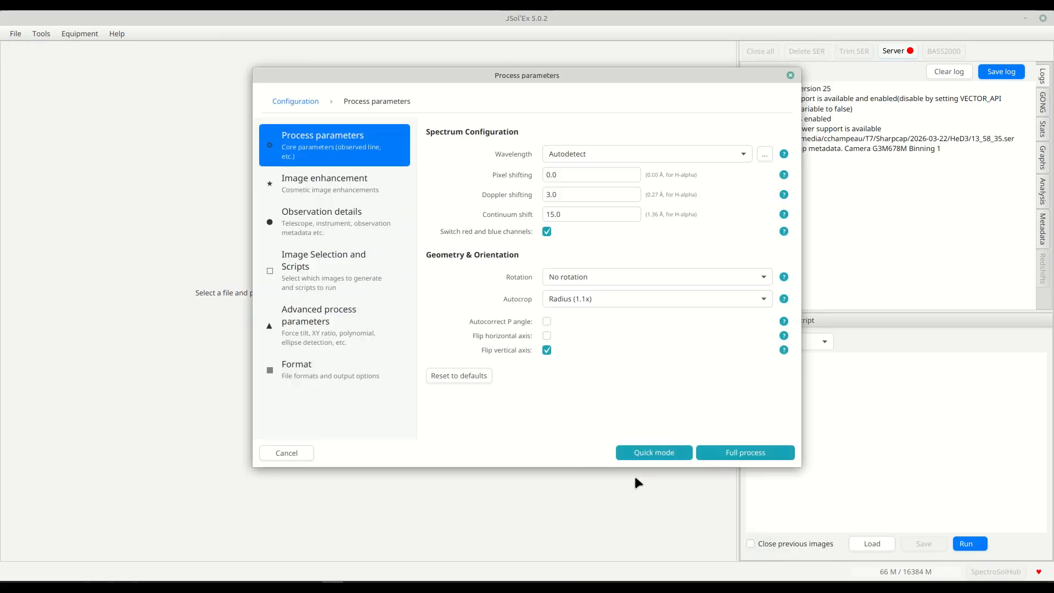
pyautogui.click(763, 456)
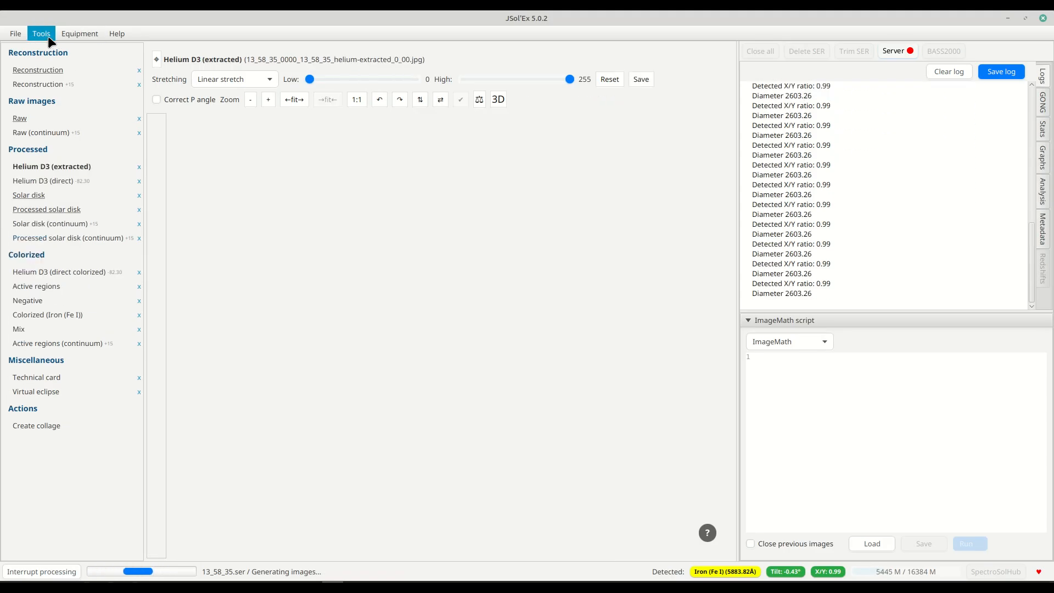
# Open 13_58_35.ser in the frame debugger
pyautogui.click(41, 34)
pyautogui.click(49, 46)
pyautogui.doubleClick(350, 133)
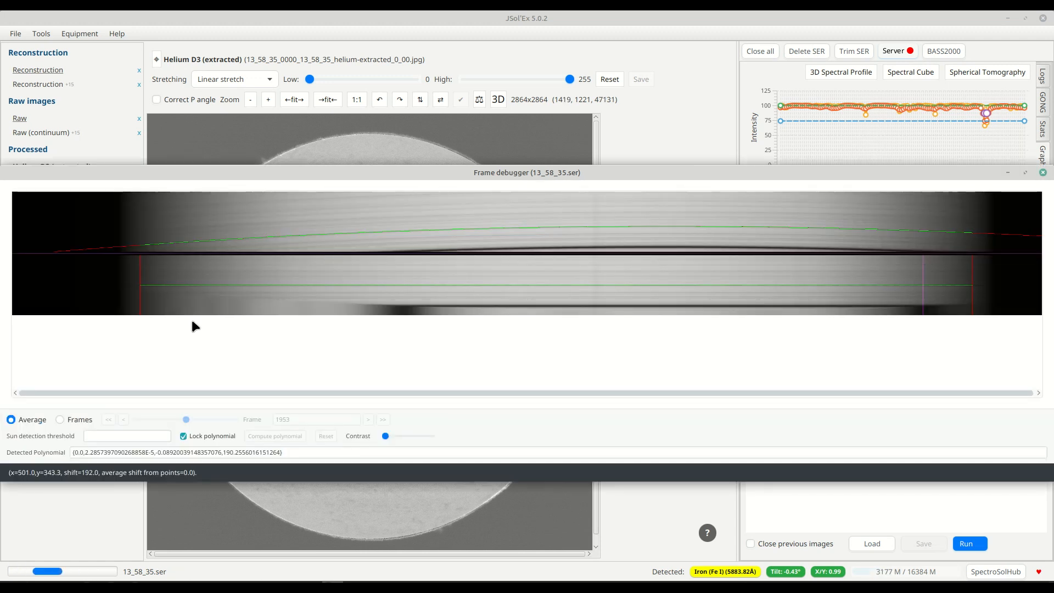
# Examine individual frames of the scan, going back from frame 1953 to frame 576, and close the frame debugger
pyautogui.click(81, 420)
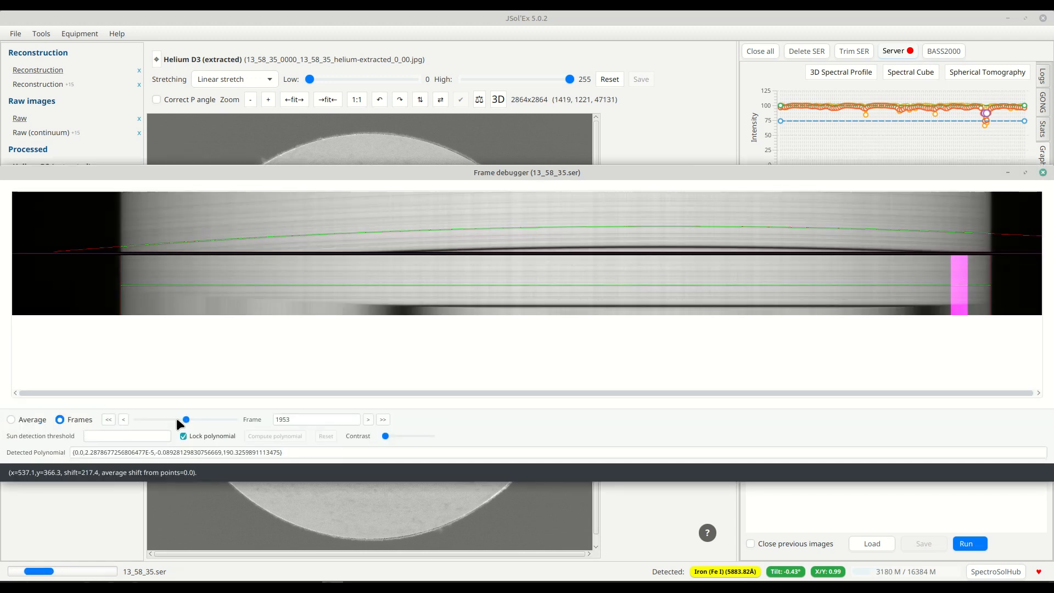
pyautogui.moveTo(173, 422); pyautogui.dragTo(153, 419)
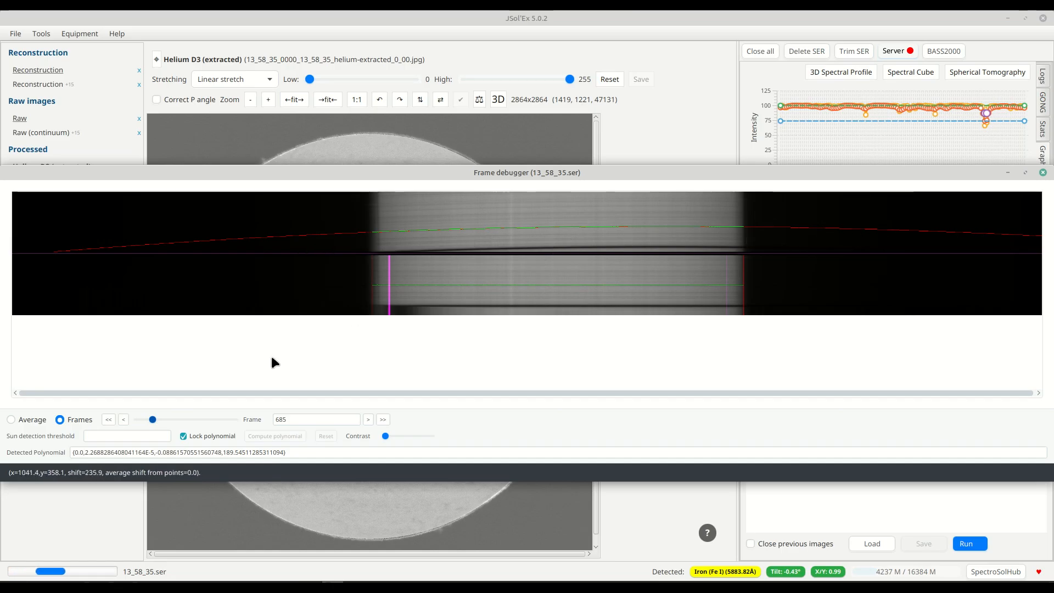
pyautogui.click(147, 419)
pyautogui.moveTo(147, 419); pyautogui.dragTo(152, 424)
pyautogui.click(110, 420)
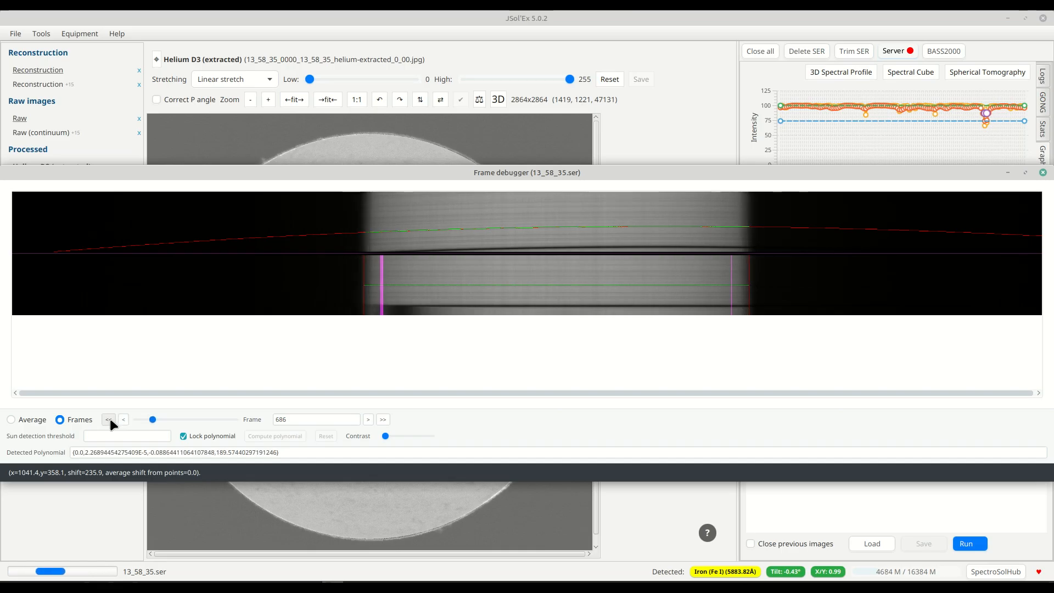
pyautogui.click(109, 419)
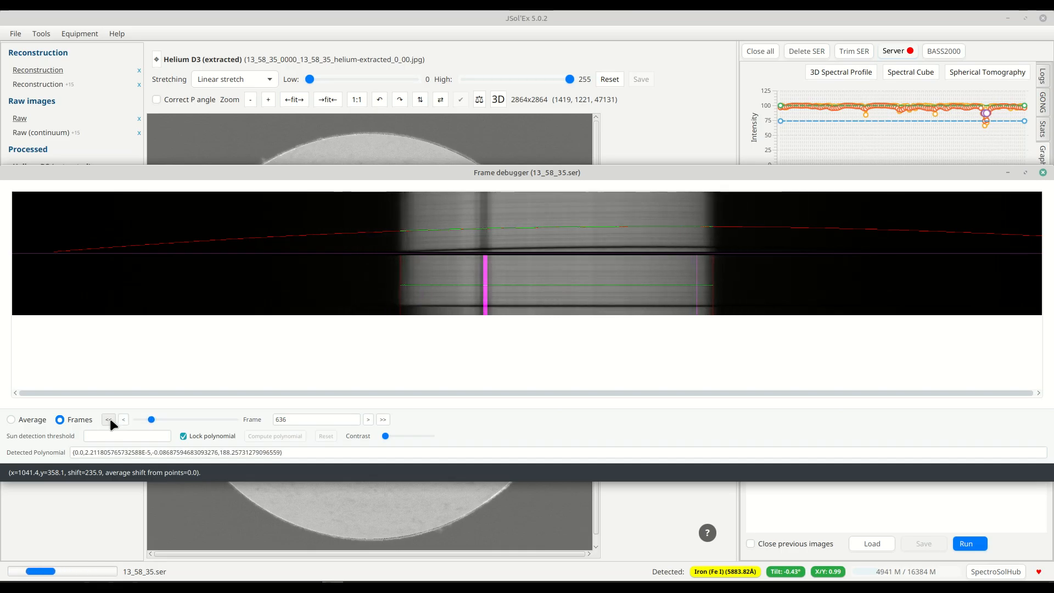
pyautogui.click(109, 420)
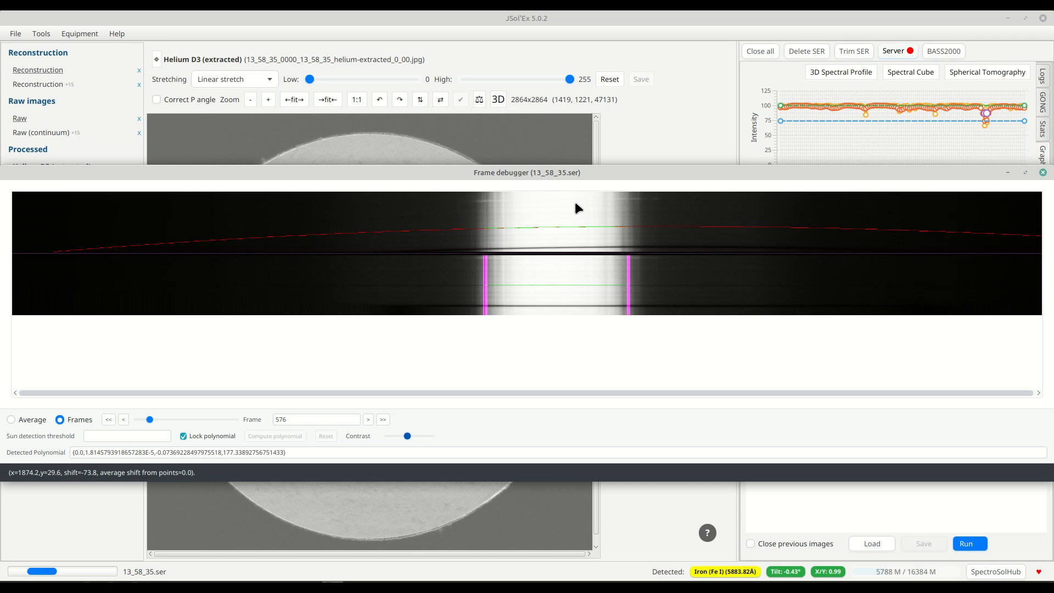
pyautogui.click(1042, 173)
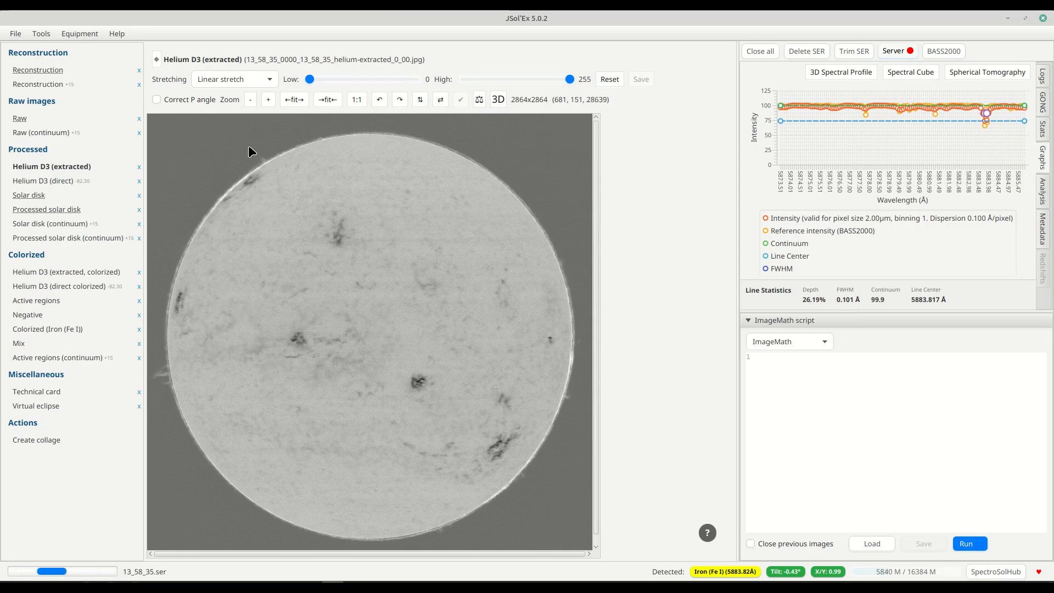
# Start the SpectroSolHub publishing wizard and log in with the account username and password
pyautogui.click(982, 576)
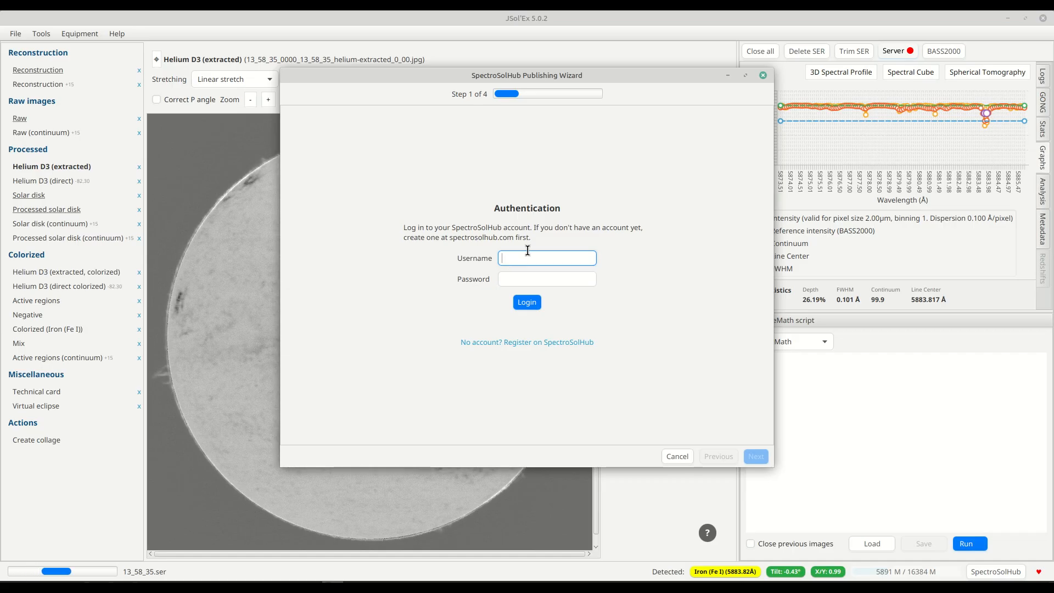
pyautogui.write('melix')
pyautogui.press('Tab')
pyautogui.hotkey('ctrl', 'v')
pyautogui.click(527, 302)
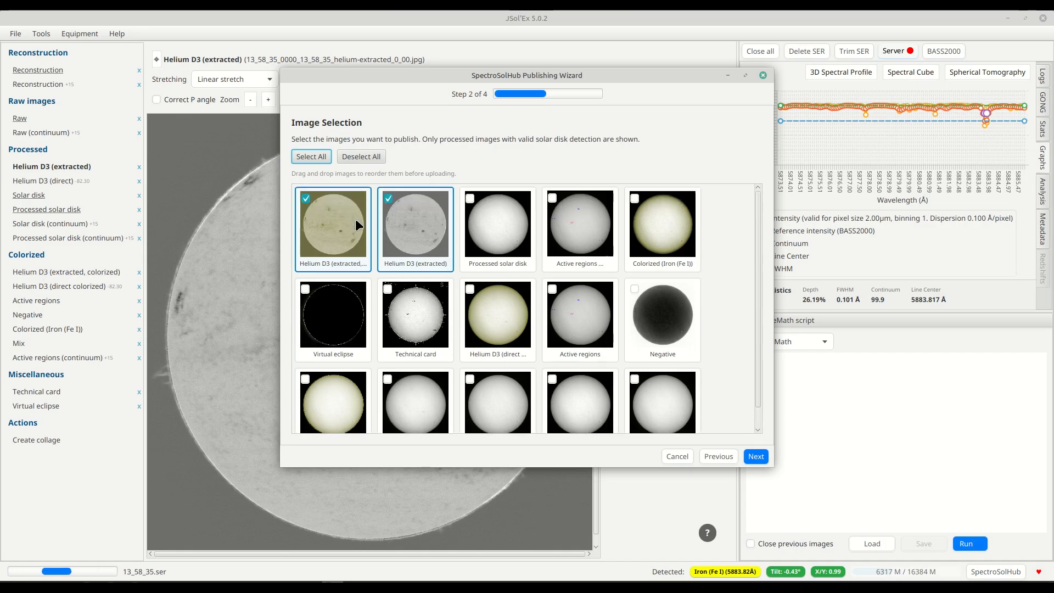
# Place Helium D3 (extracted) before its colorized version, keep only these two images selected, and continue to orientation verification
pyautogui.moveTo(419, 236); pyautogui.dragTo(335, 244)
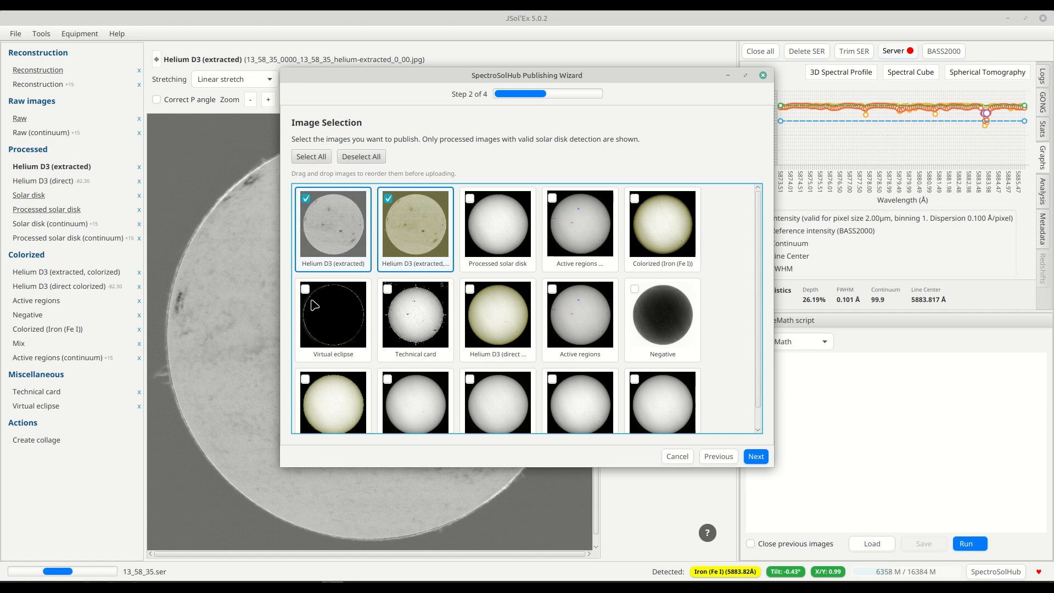
pyautogui.click(315, 322)
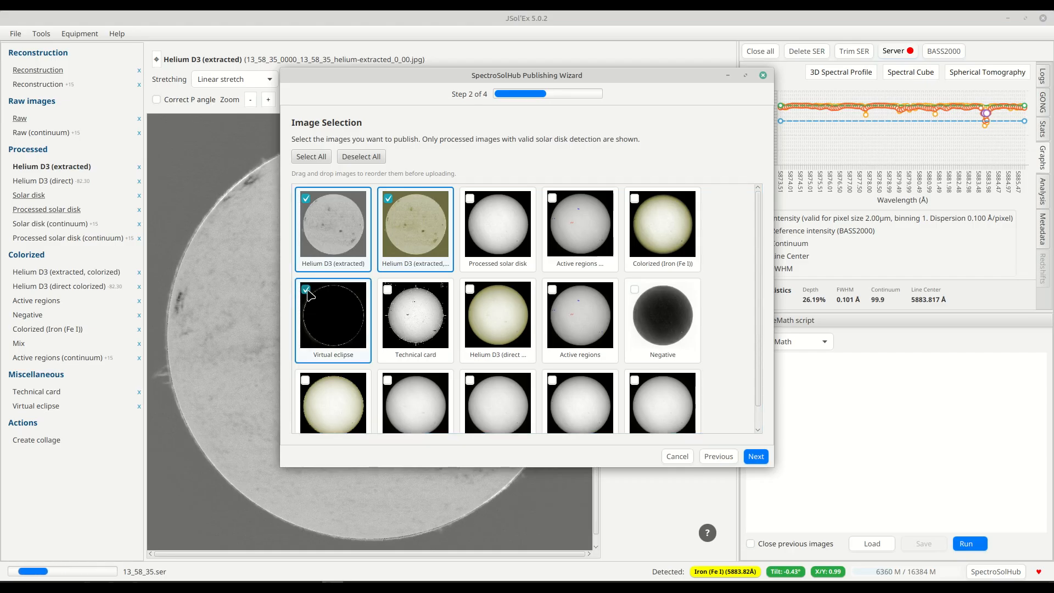
pyautogui.click(315, 296)
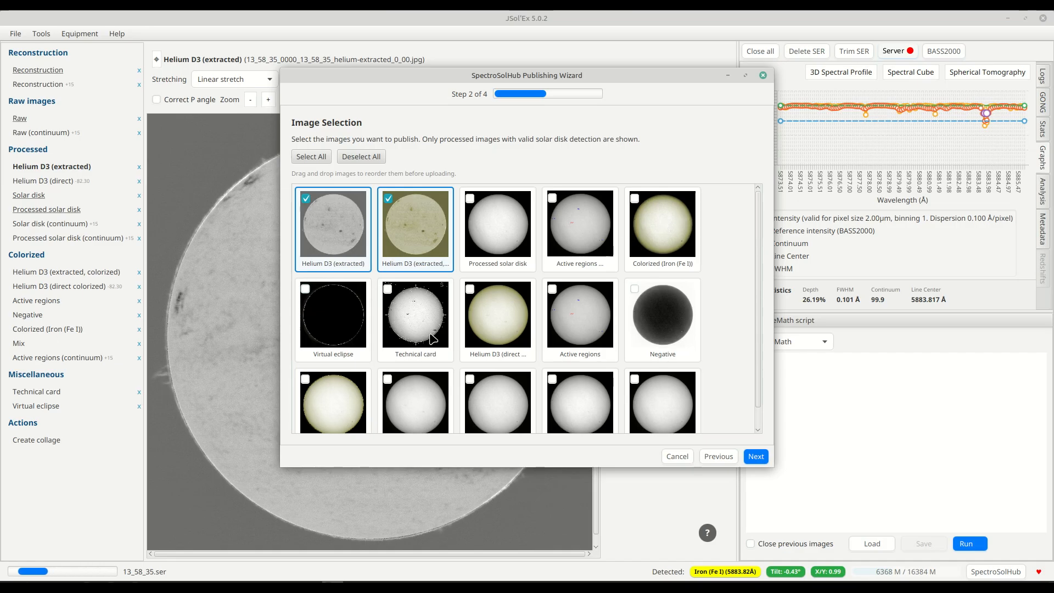
pyautogui.click(757, 457)
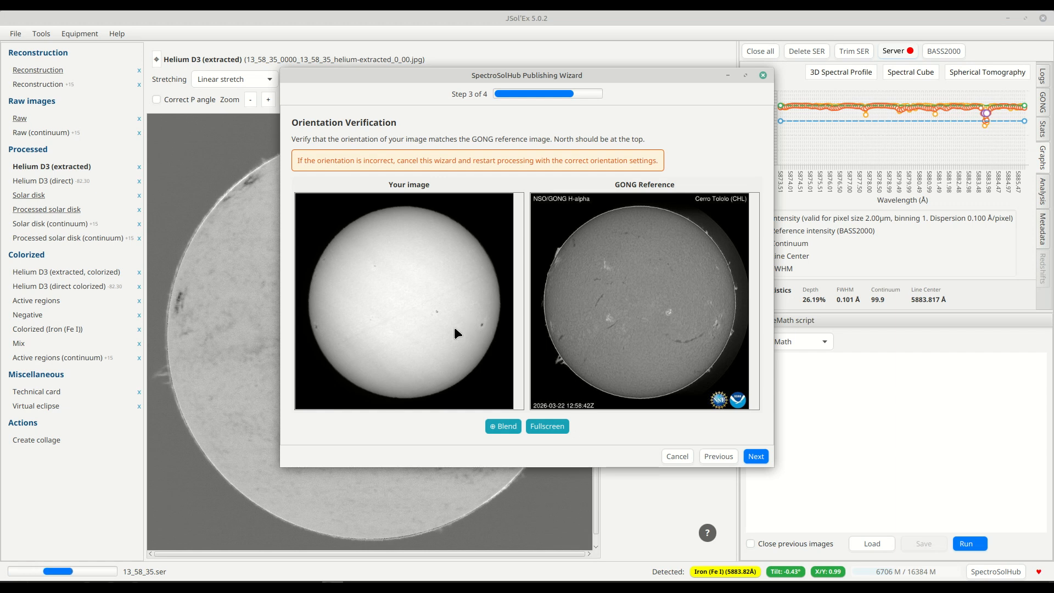
# Compare the solar image's orientation with the GONG reference by varying their blend in full screen
pyautogui.click(547, 428)
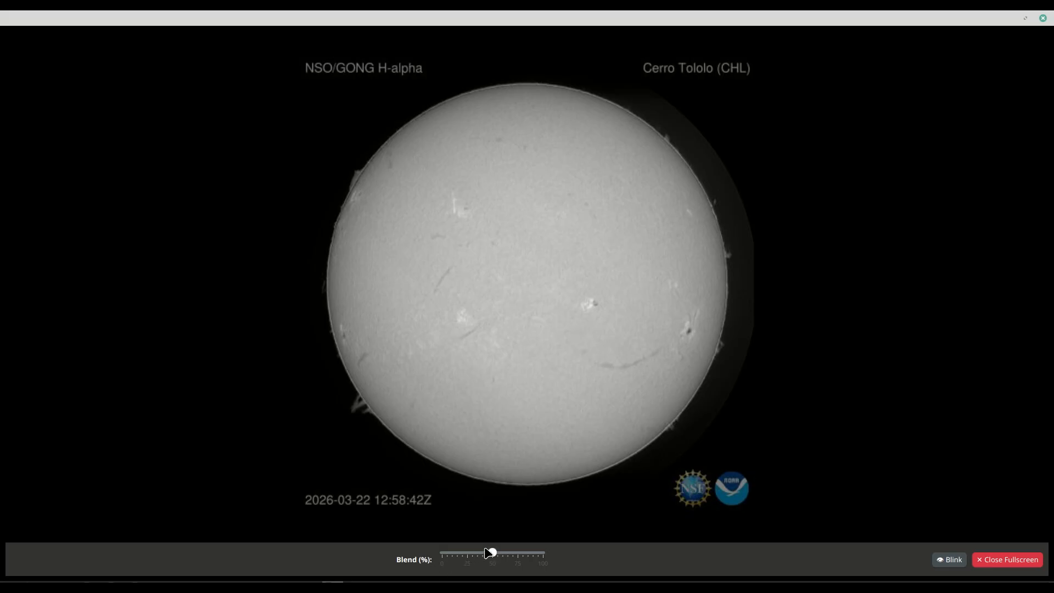
pyautogui.moveTo(492, 553); pyautogui.dragTo(439, 561)
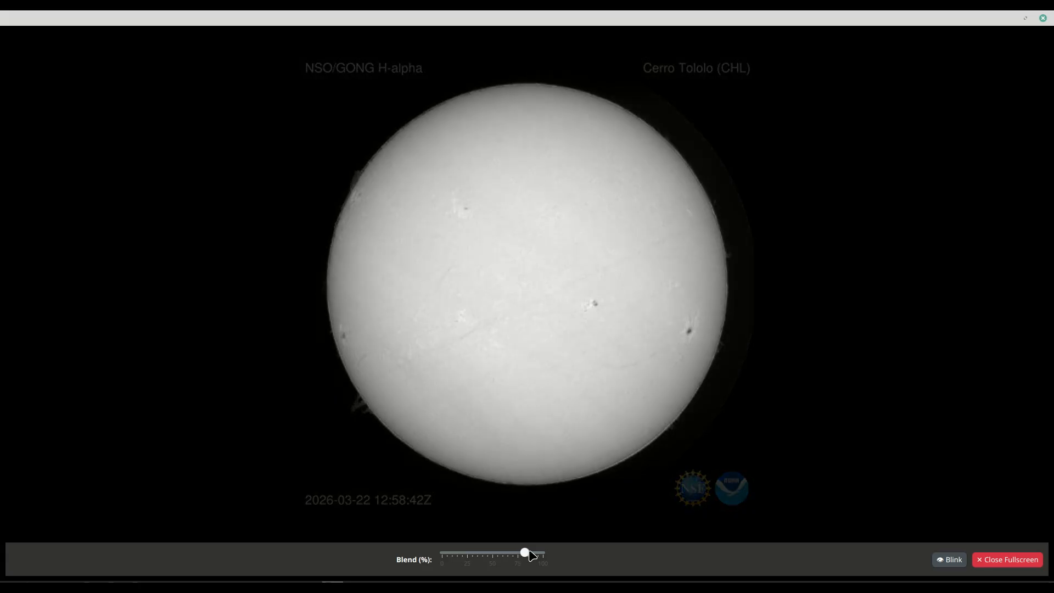
pyautogui.moveTo(531, 555); pyautogui.dragTo(503, 560)
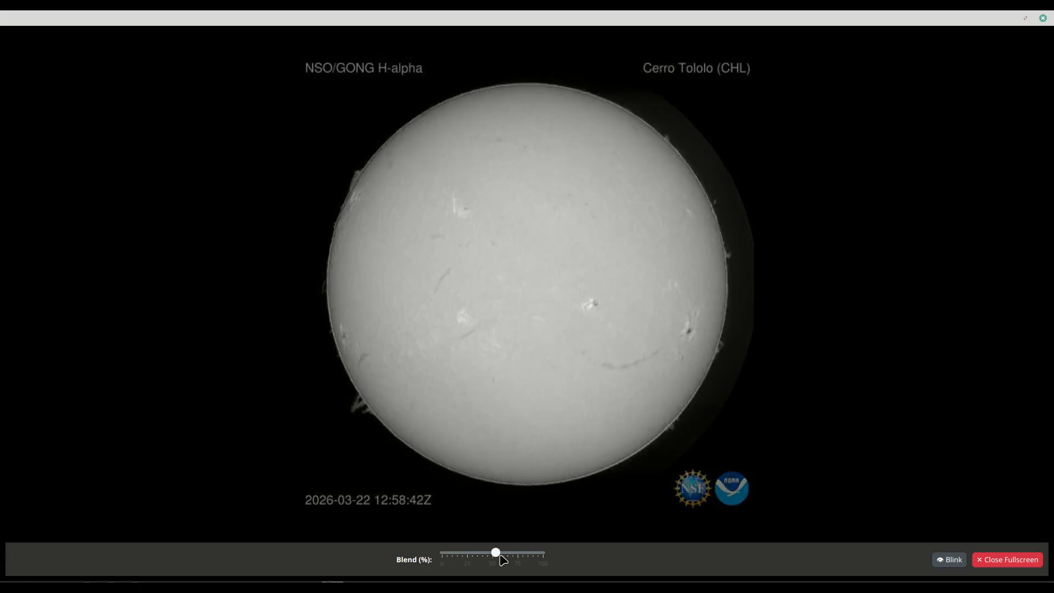
pyautogui.click(1009, 559)
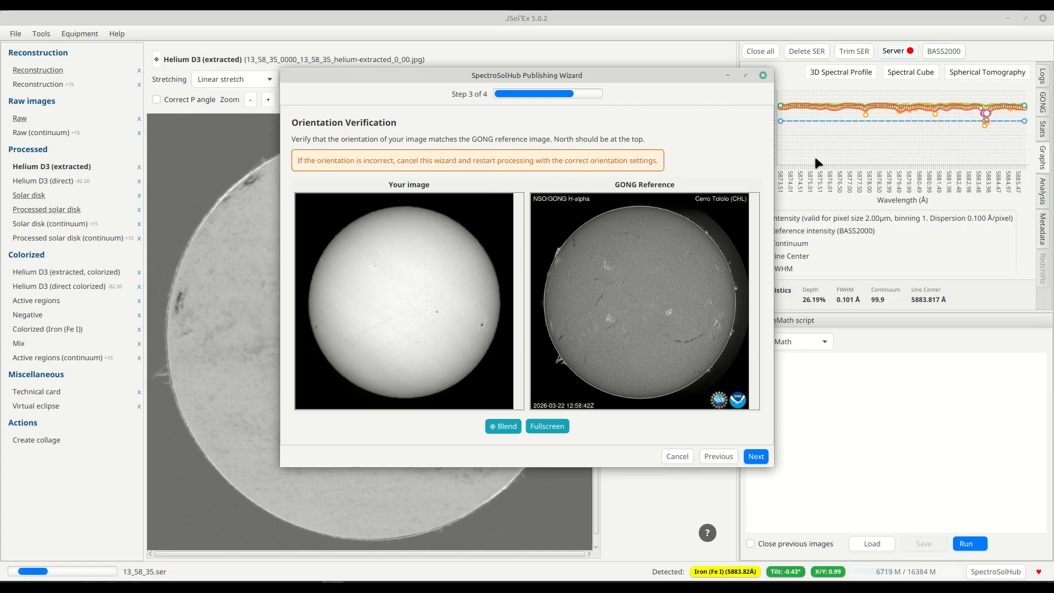
pyautogui.moveTo(346, 77); pyautogui.dragTo(340, 119)
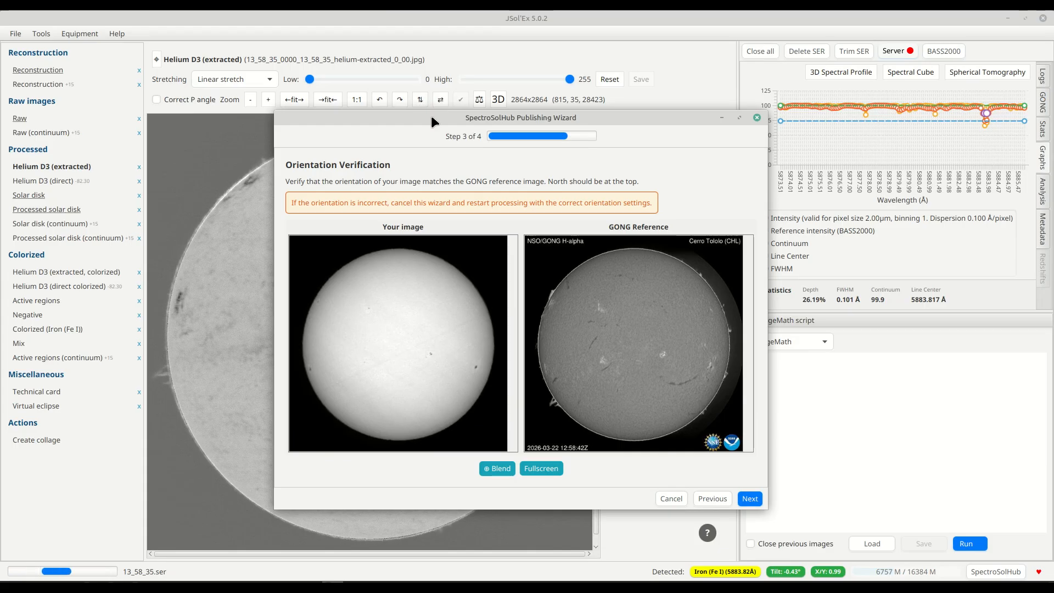
pyautogui.moveTo(431, 117); pyautogui.dragTo(405, 109)
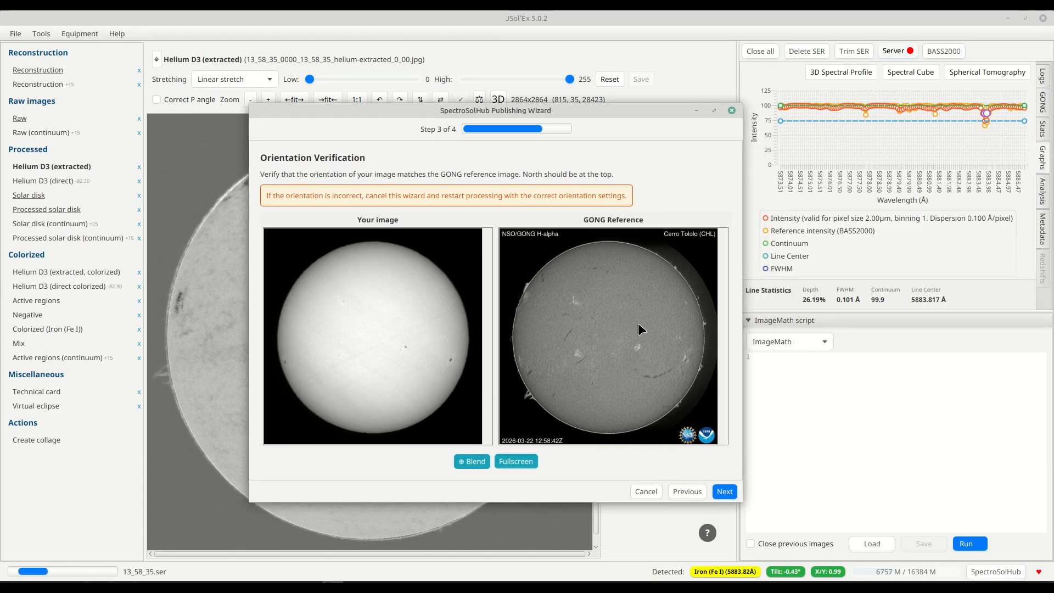
# Accept the orientation and add the session notes "Captured under cloudy conditions. Used in the demo for the Youtube video!"
pyautogui.click(722, 491)
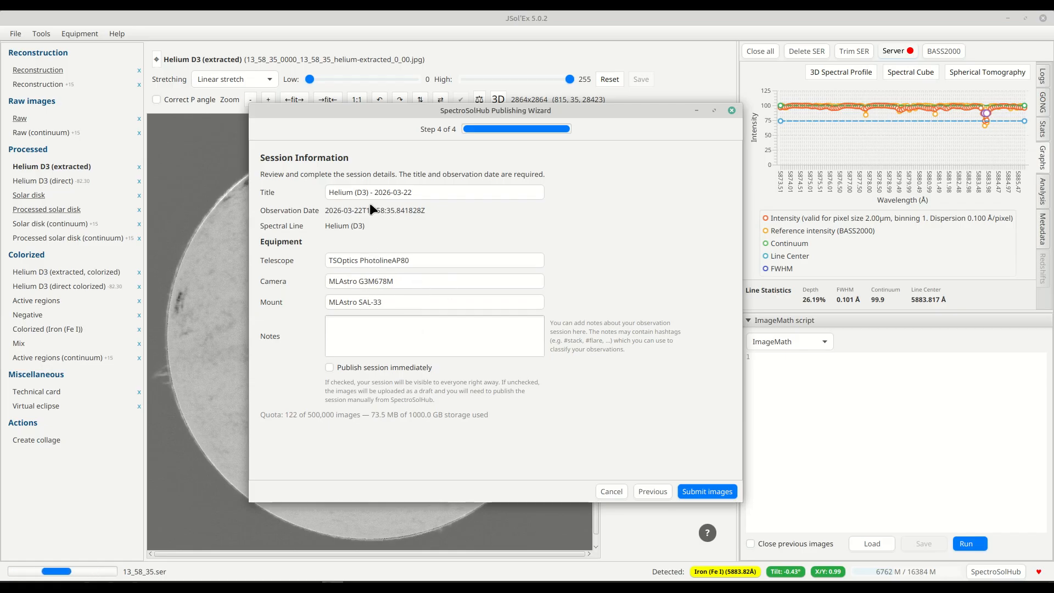
pyautogui.click(375, 335)
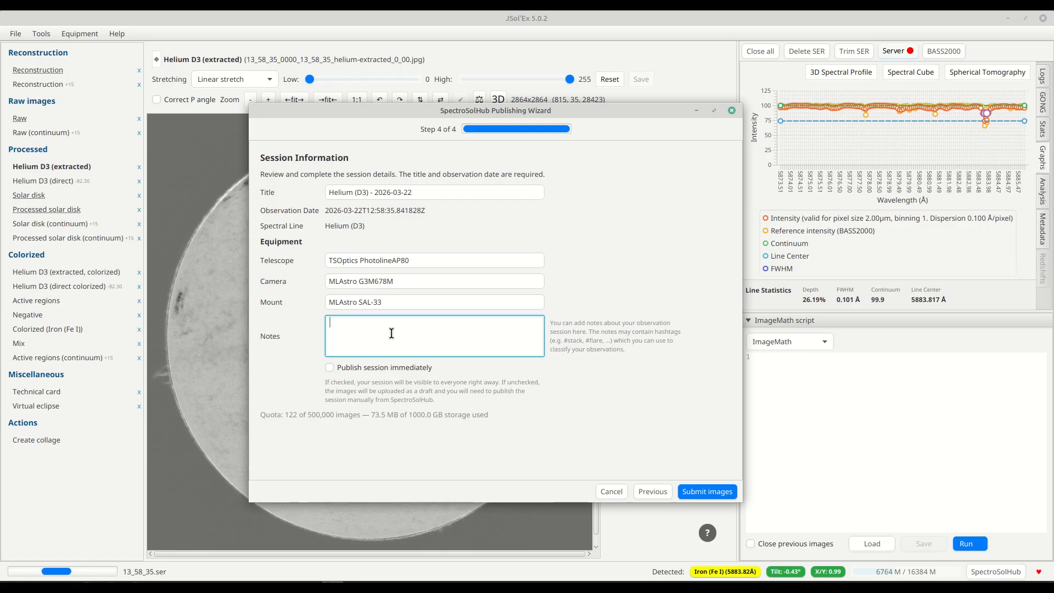
pyautogui.write('Captured under cloudy')
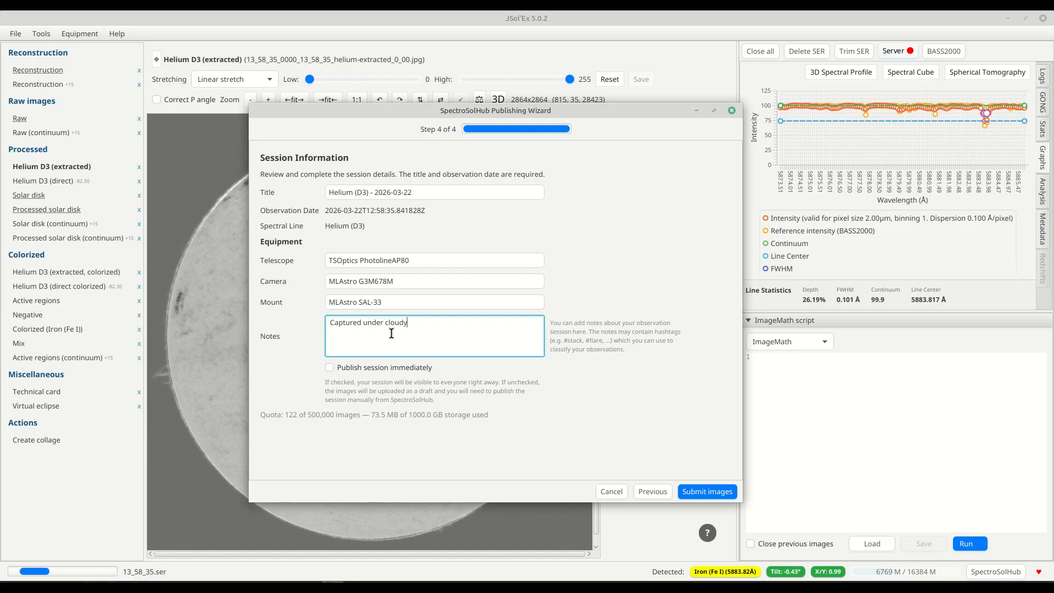
pyautogui.write(' conditions. Used in the demo for')
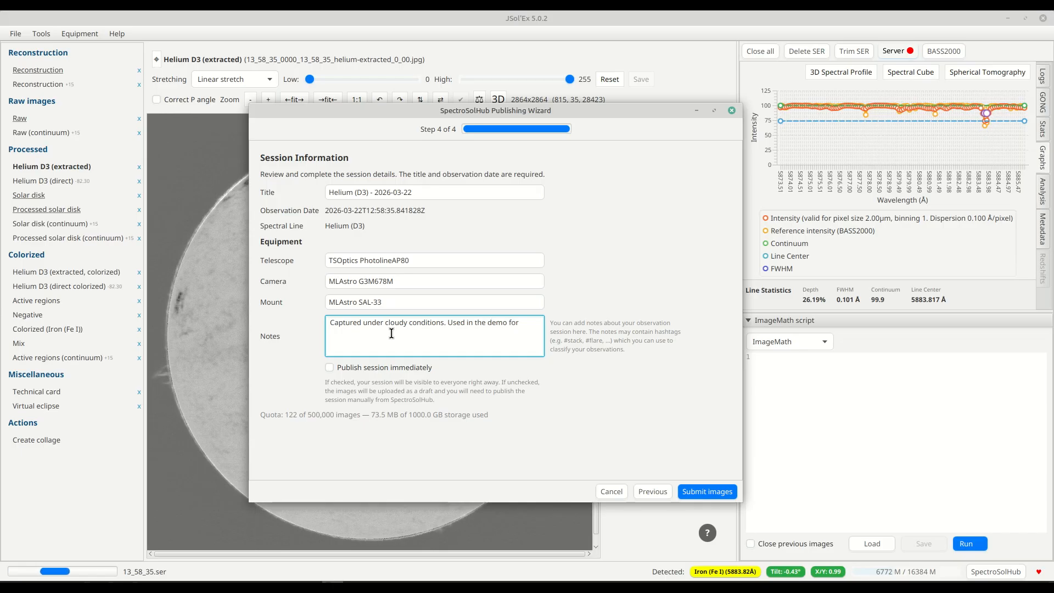
pyautogui.write(' the Youtu')
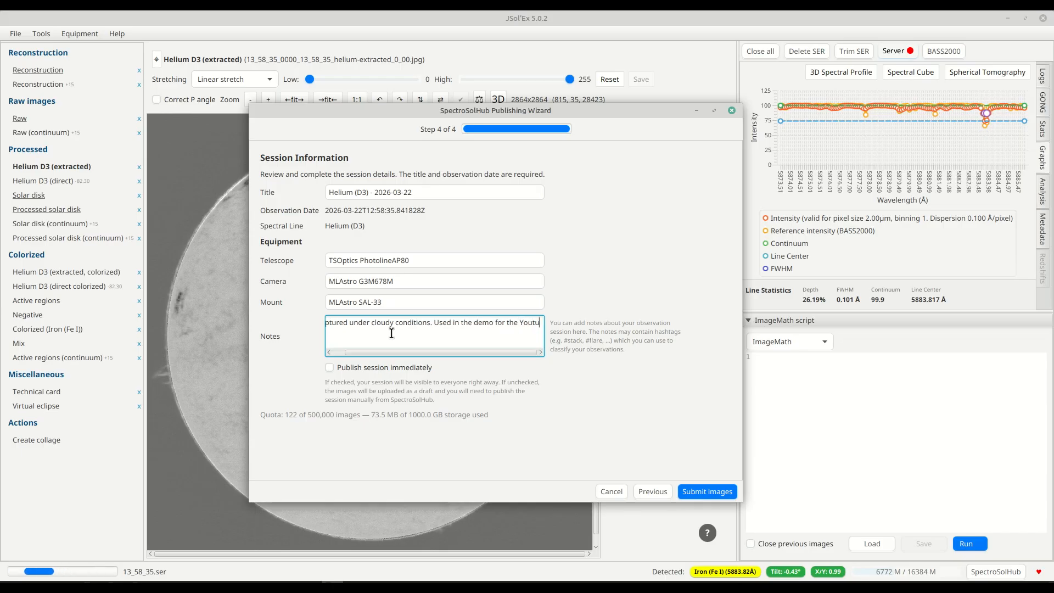
pyautogui.write('be video!')
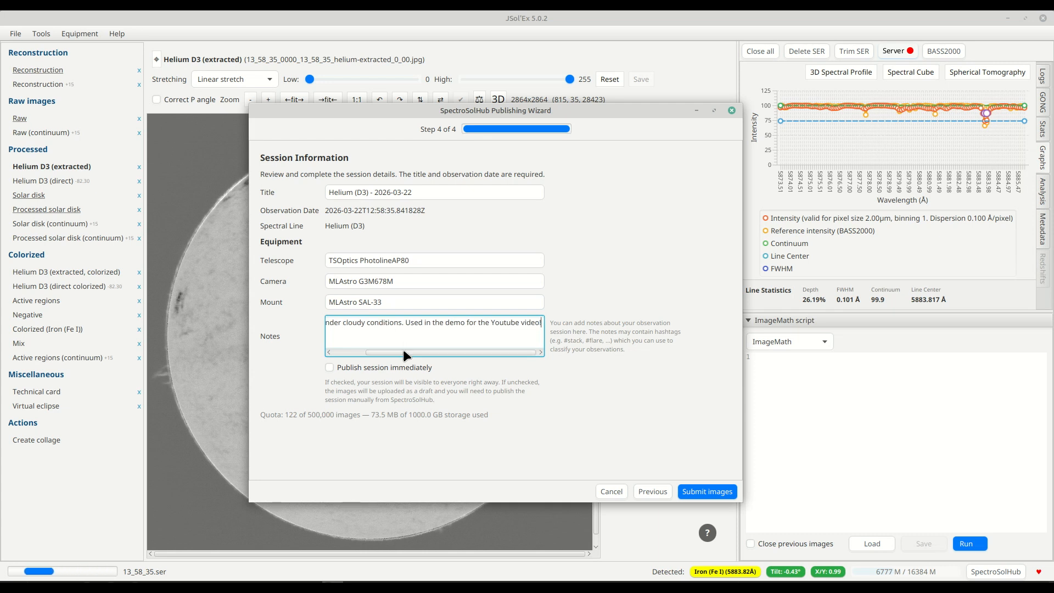
pyautogui.press('Return')
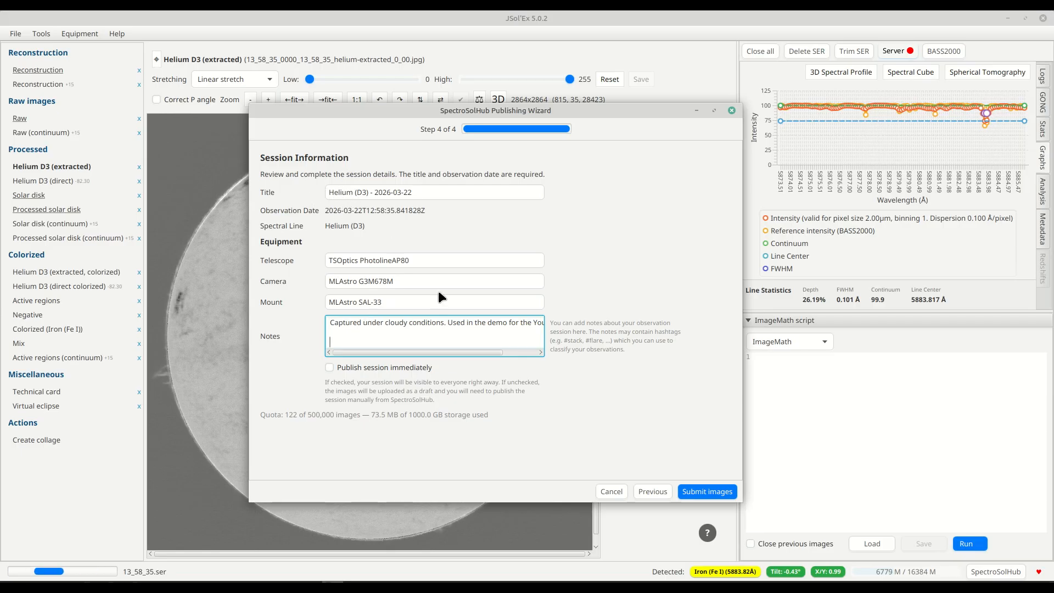
pyautogui.write('#demo')
pyautogui.press('BackSpace')
pyautogui.press('BackSpace')
pyautogui.press('BackSpace')
pyautogui.press('BackSpace')
pyautogui.press('BackSpace')
pyautogui.press('BackSpace')
# Set the session to publish immediately and submit the images to SpectroSolHub
pyautogui.click(329, 366)
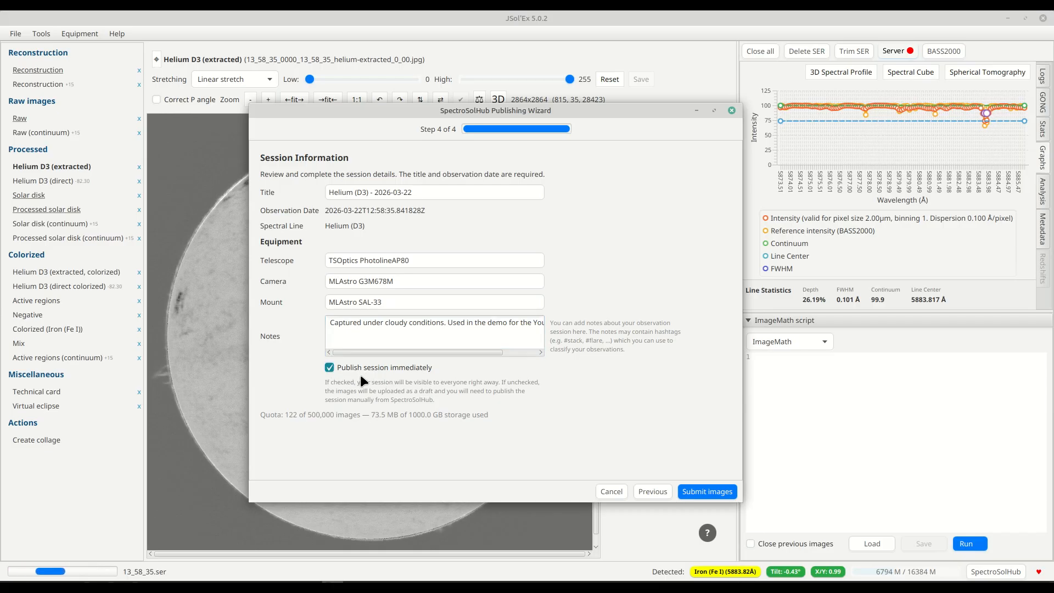
pyautogui.click(706, 491)
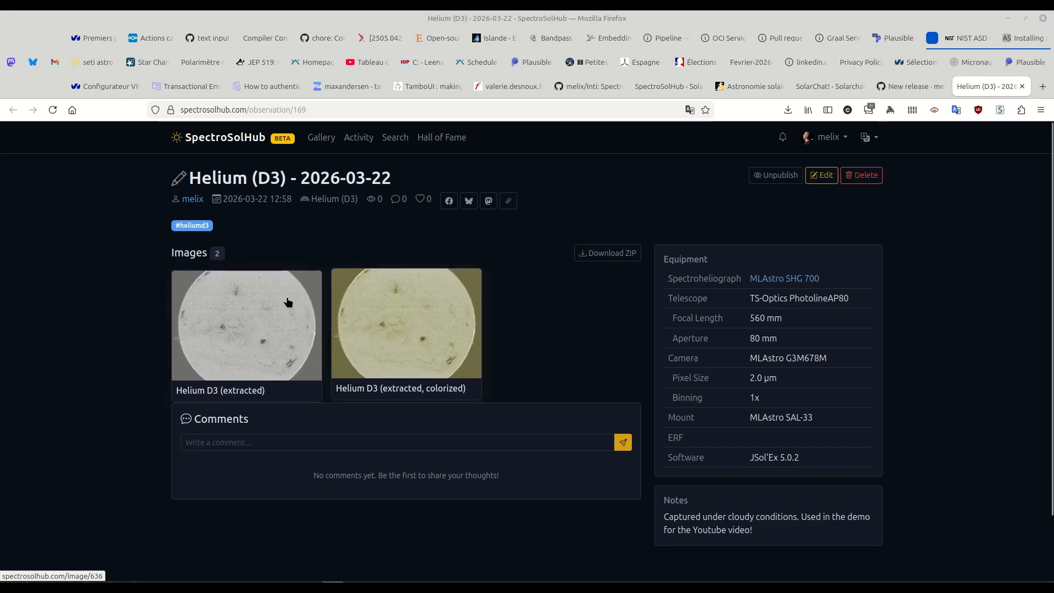
# Open the published Helium D3 (extracted) image in Firefox and inspect the dark active region near the lower-right limb
pyautogui.click(238, 336)
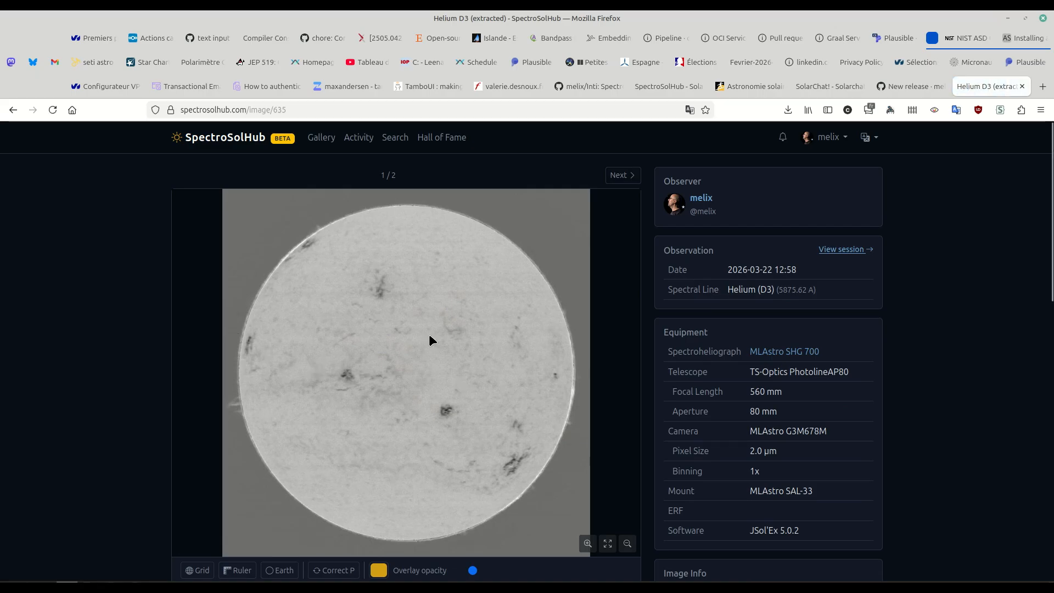
pyautogui.scroll(5, 397, 389)
pyautogui.moveTo(409, 393); pyautogui.dragTo(350, 365)
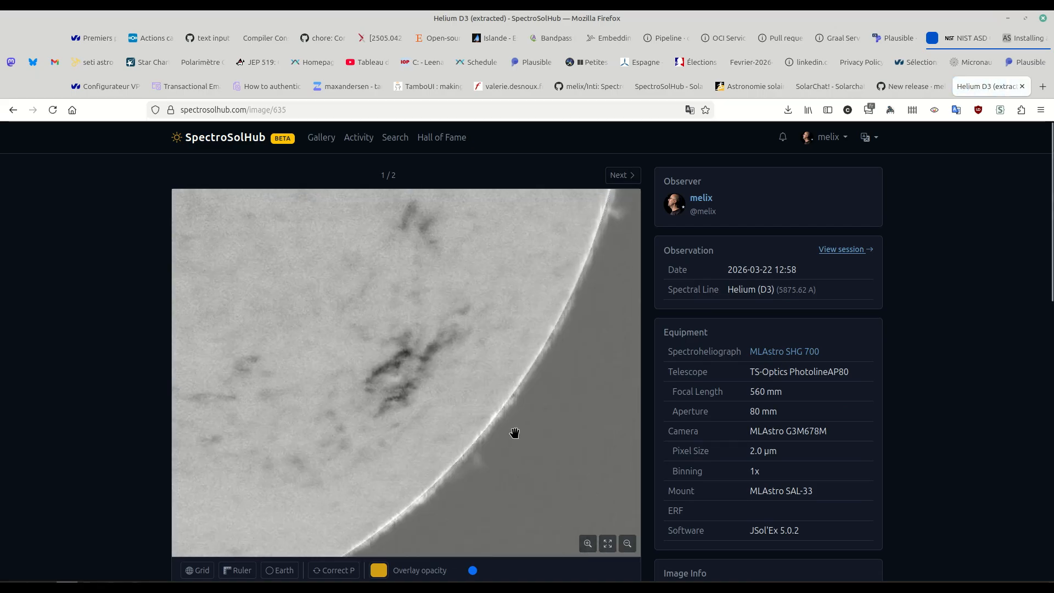
# Switch to the observation's colorized Helium D3 image and inspect the solar disk at different magnifications
pyautogui.scroll(-5, 348, 325)
pyautogui.scroll(6, 444, 292)
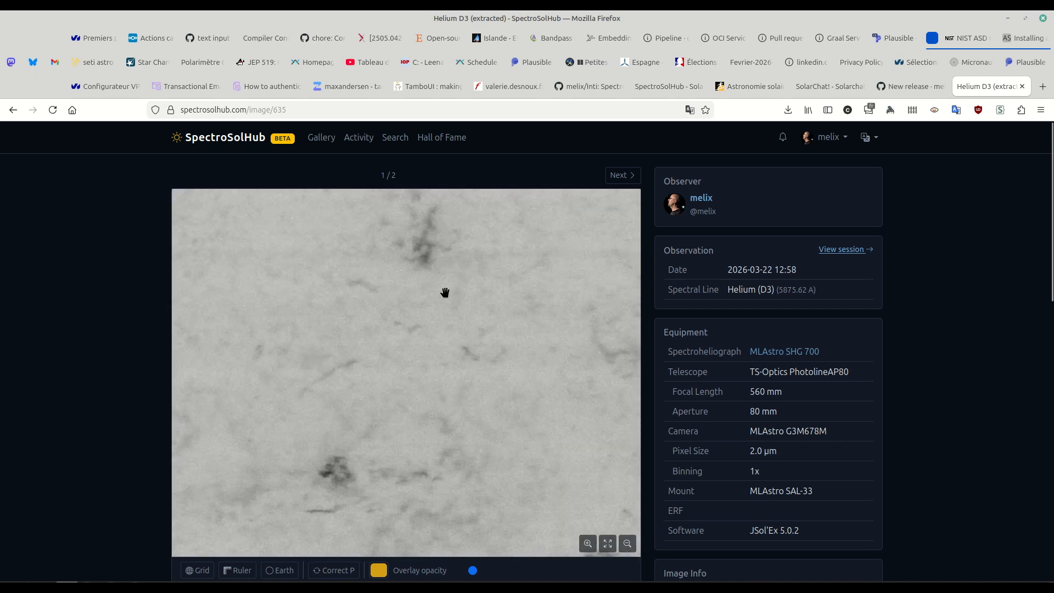
pyautogui.click(621, 174)
pyautogui.scroll(-4, 137, 352)
pyautogui.scroll(-4, 137, 360)
pyautogui.scroll(8, 138, 359)
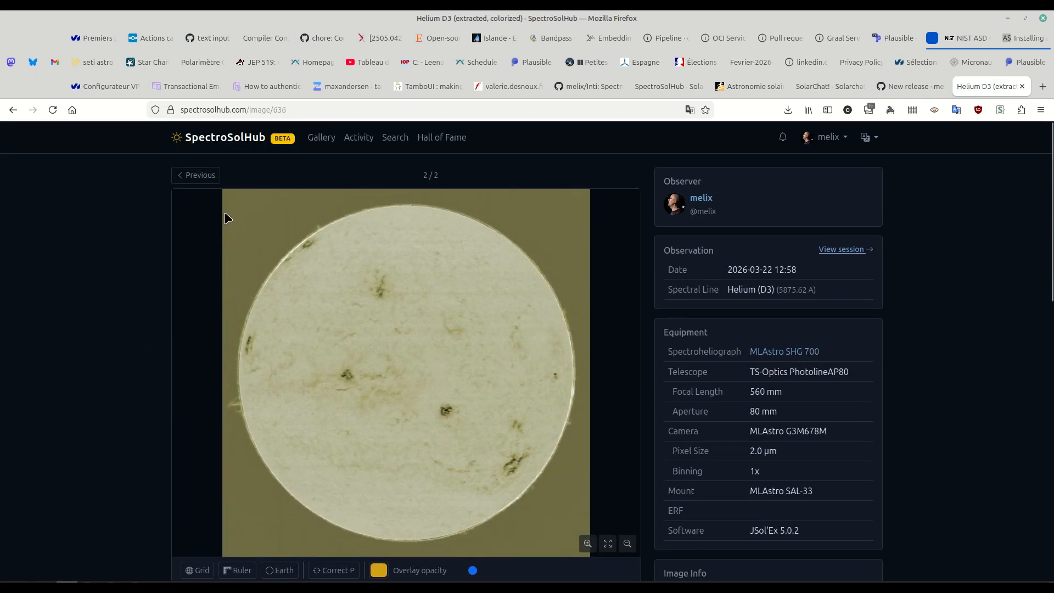
pyautogui.scroll(2, 198, 380)
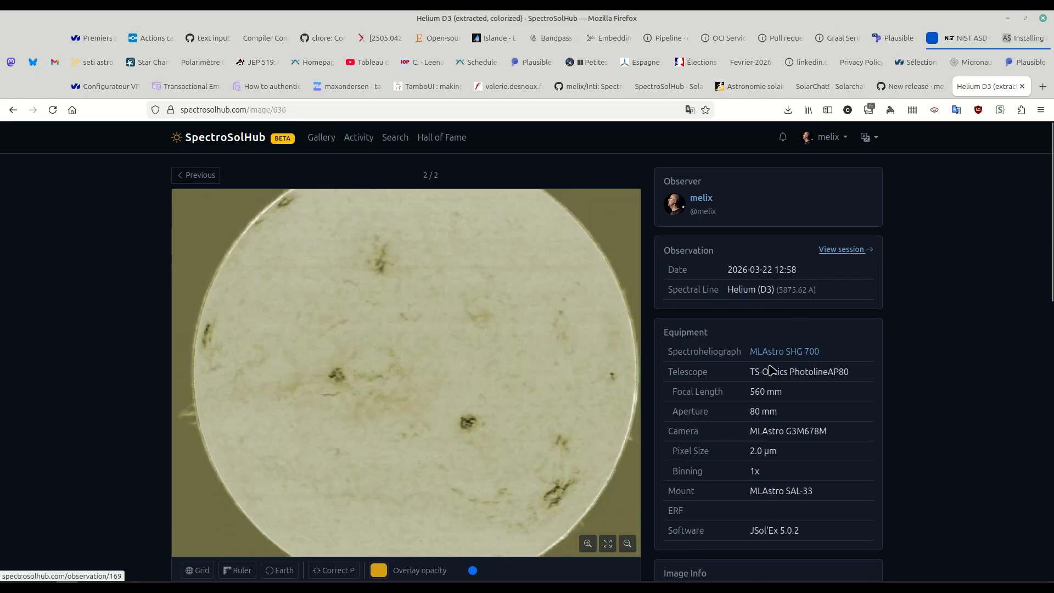
# Review the colorized image's equipment, file information and metadata, and open the session it belongs to
pyautogui.scroll(-3, 747, 373)
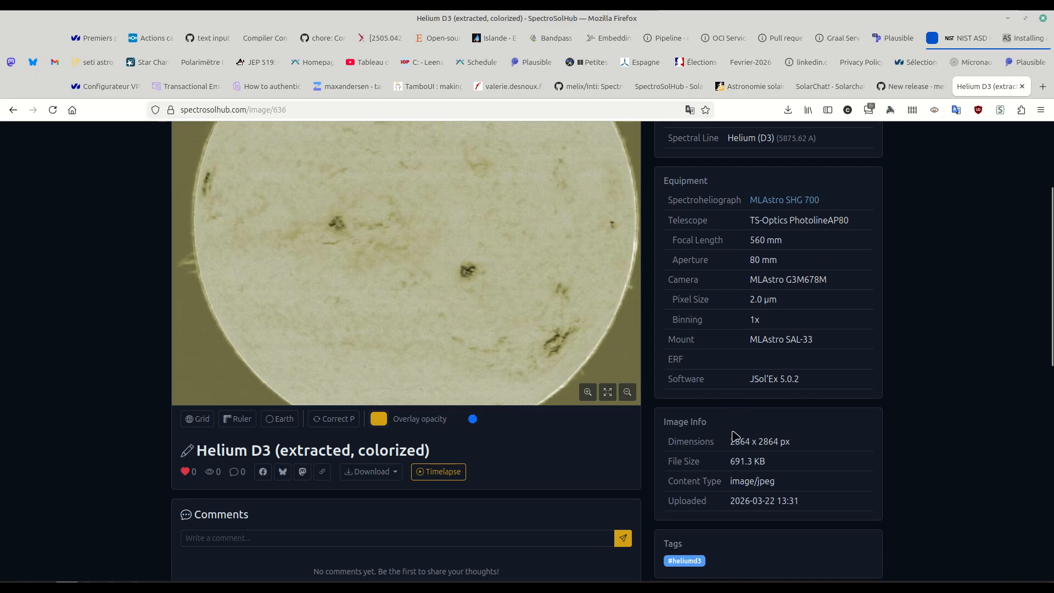
pyautogui.scroll(-10, 733, 373)
pyautogui.scroll(3, 770, 260)
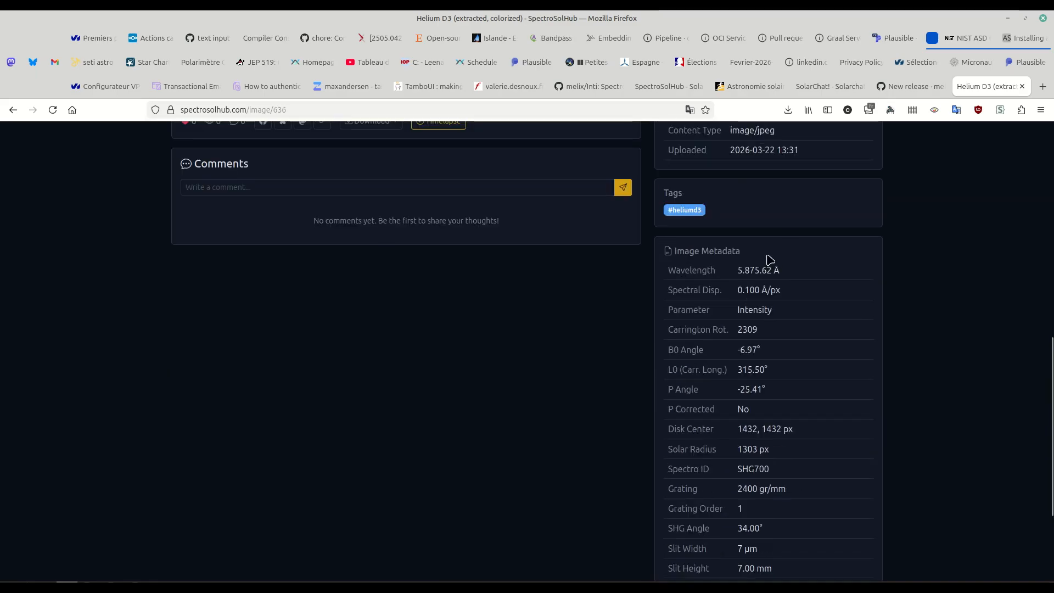
pyautogui.scroll(-2, 755, 250)
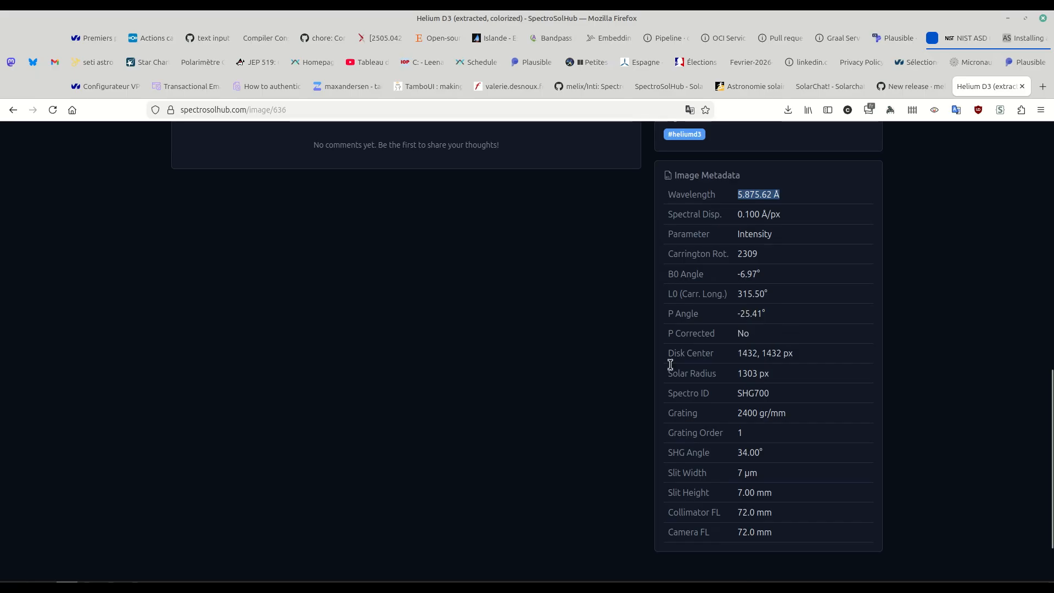
pyautogui.scroll(15, 479, 451)
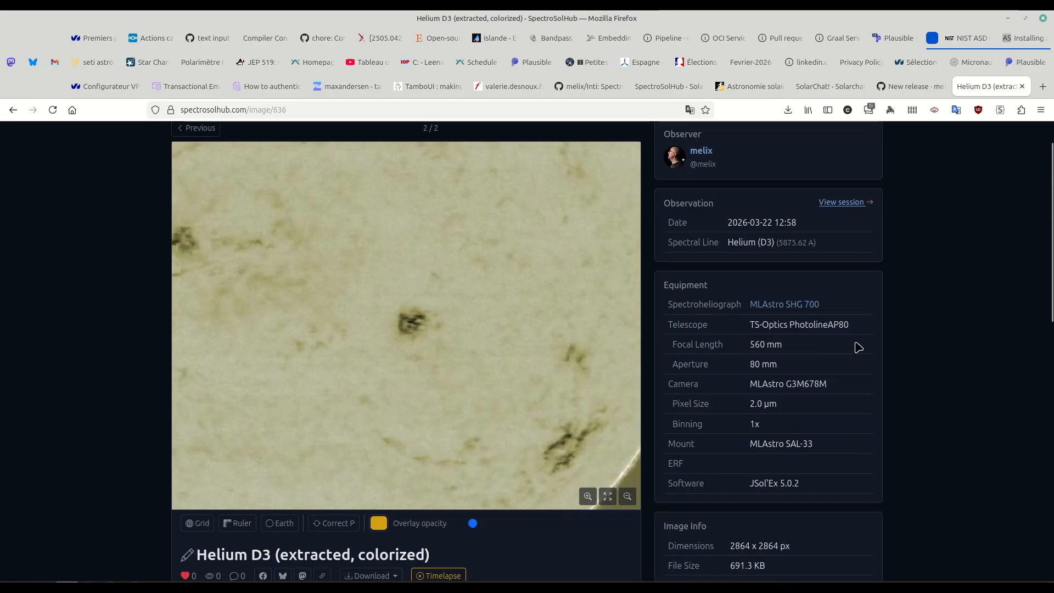
pyautogui.click(841, 250)
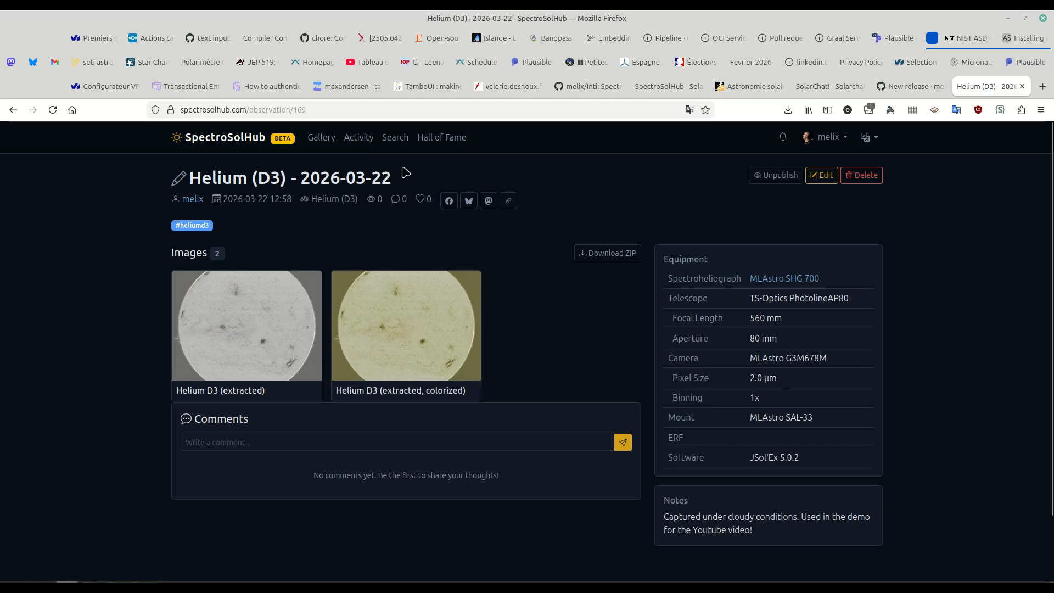
# Return to the SpectroSolHub home page and browse the community's recent observations, including the newly published Helium (D3) one
pyautogui.click(200, 144)
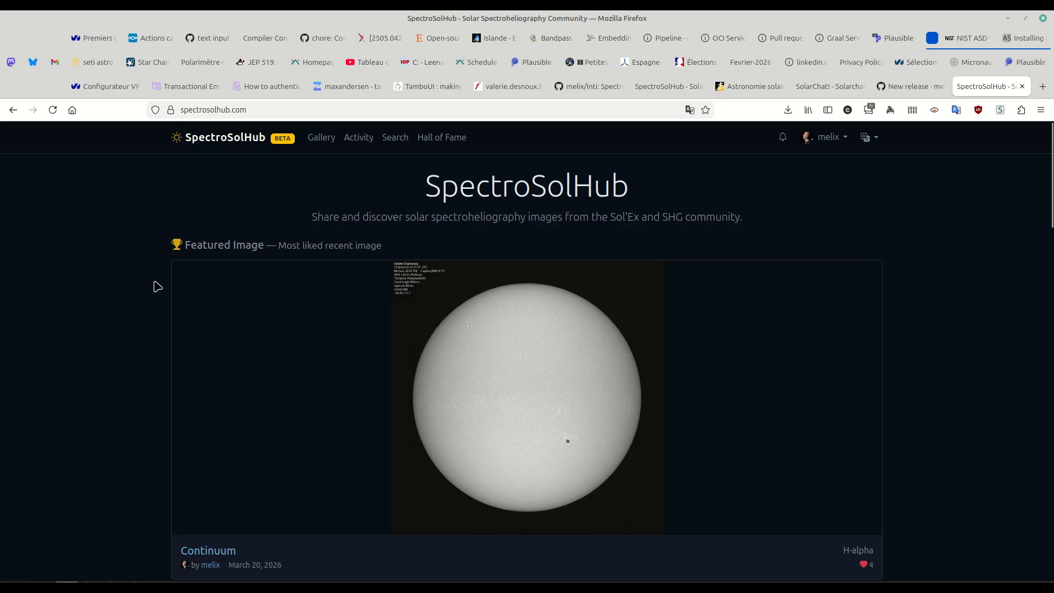
pyautogui.scroll(-8, 157, 285)
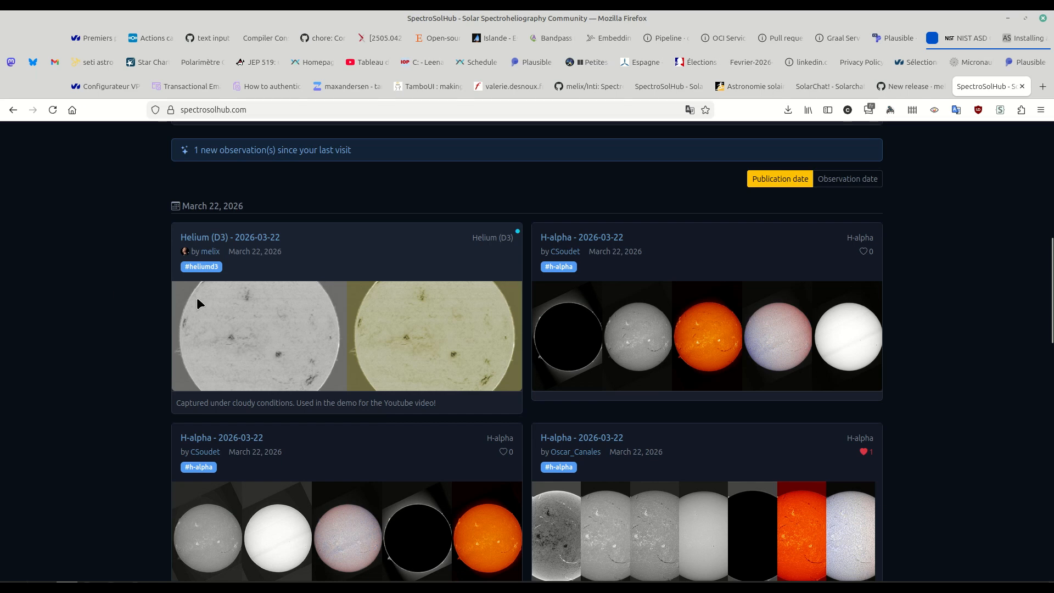
pyautogui.scroll(-20, 146, 310)
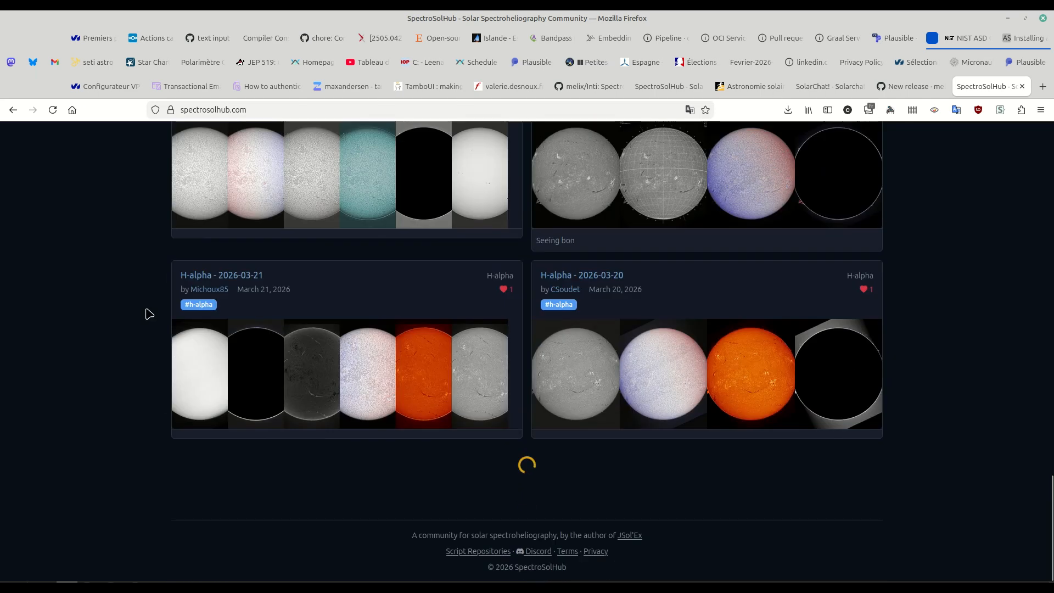
pyautogui.scroll(-15, 149, 314)
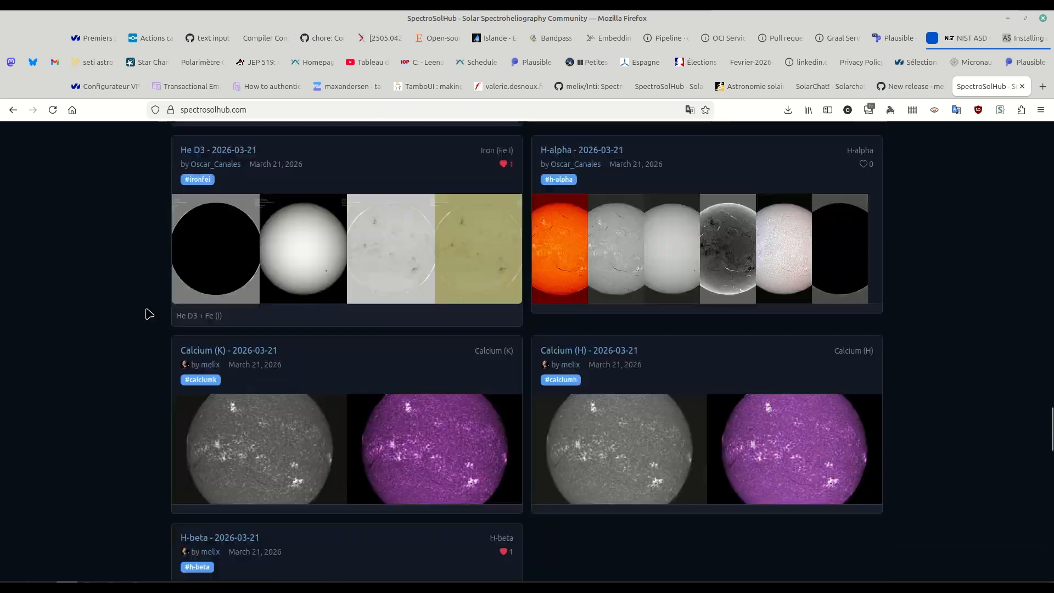
pyautogui.scroll(-15, 148, 315)
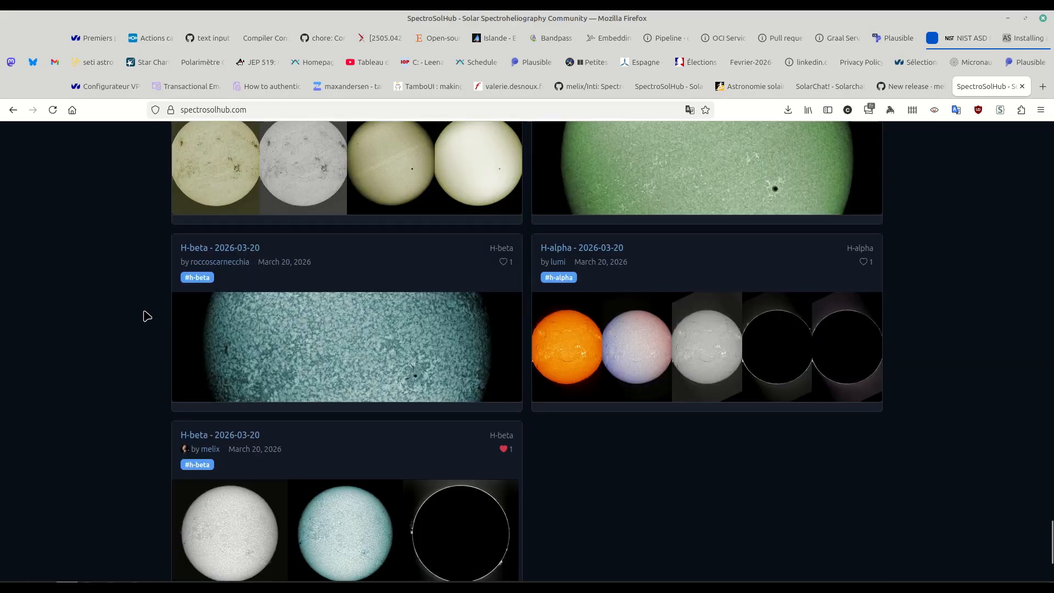
pyautogui.scroll(-3, 147, 316)
pyautogui.scroll(-8, 148, 316)
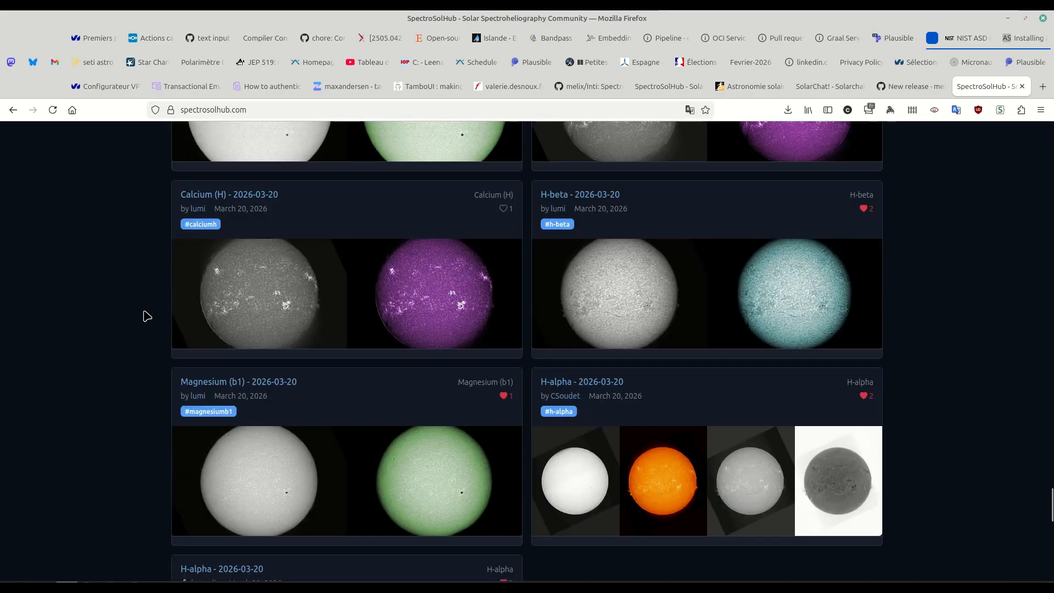
pyautogui.scroll(11, 147, 316)
pyautogui.scroll(8, 147, 317)
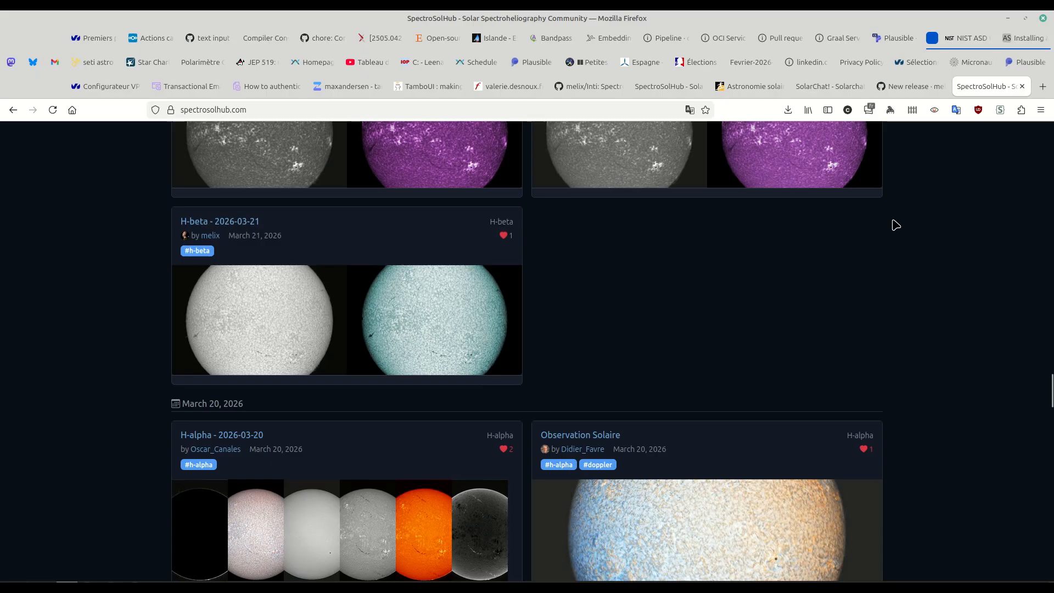
pyautogui.scroll(15, 130, 353)
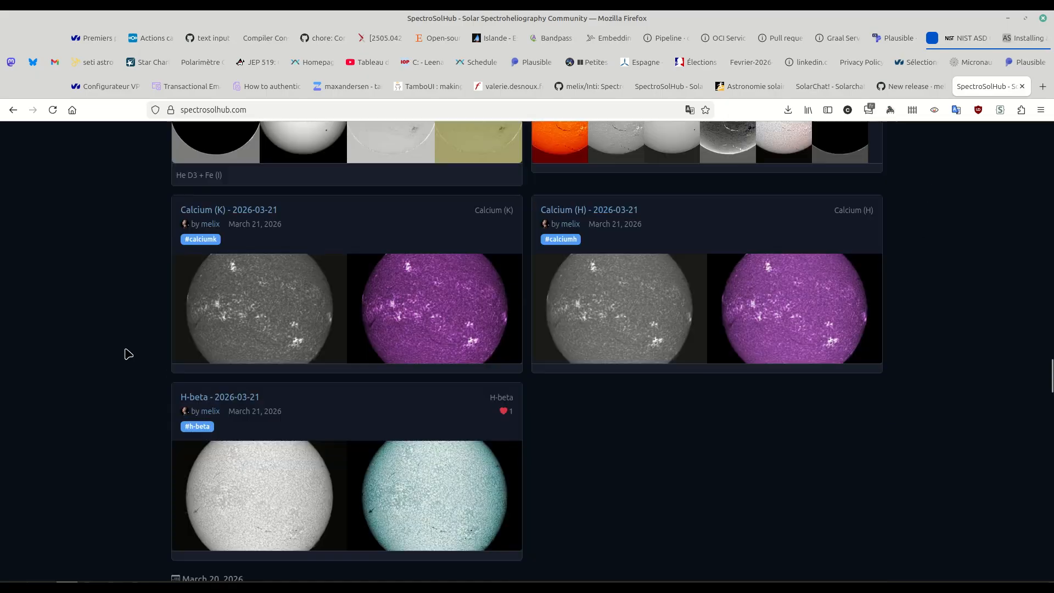
pyautogui.scroll(15, 129, 352)
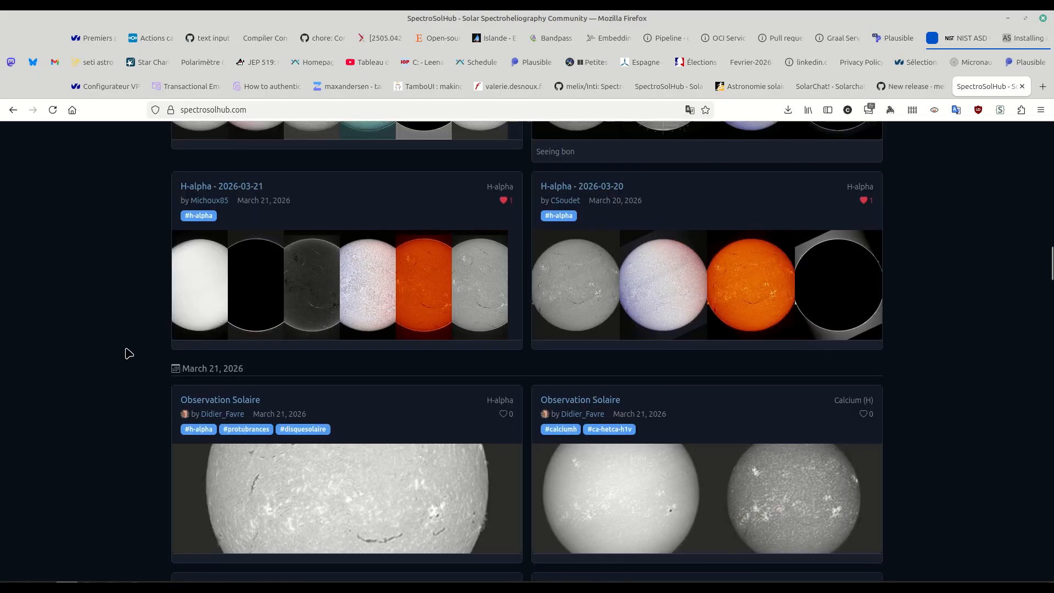
pyautogui.scroll(3, 131, 352)
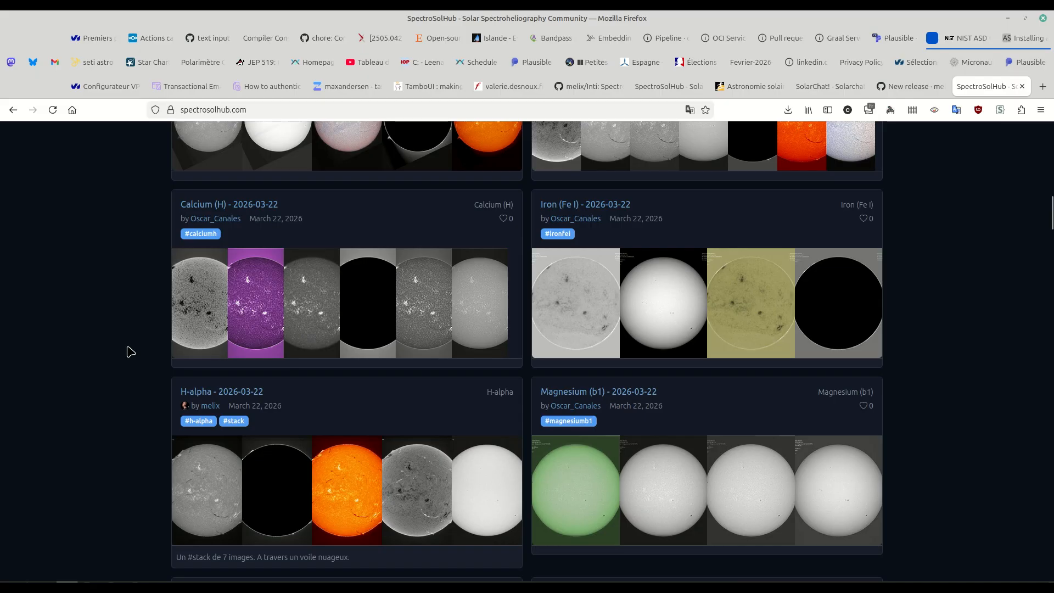
pyautogui.scroll(2, 131, 351)
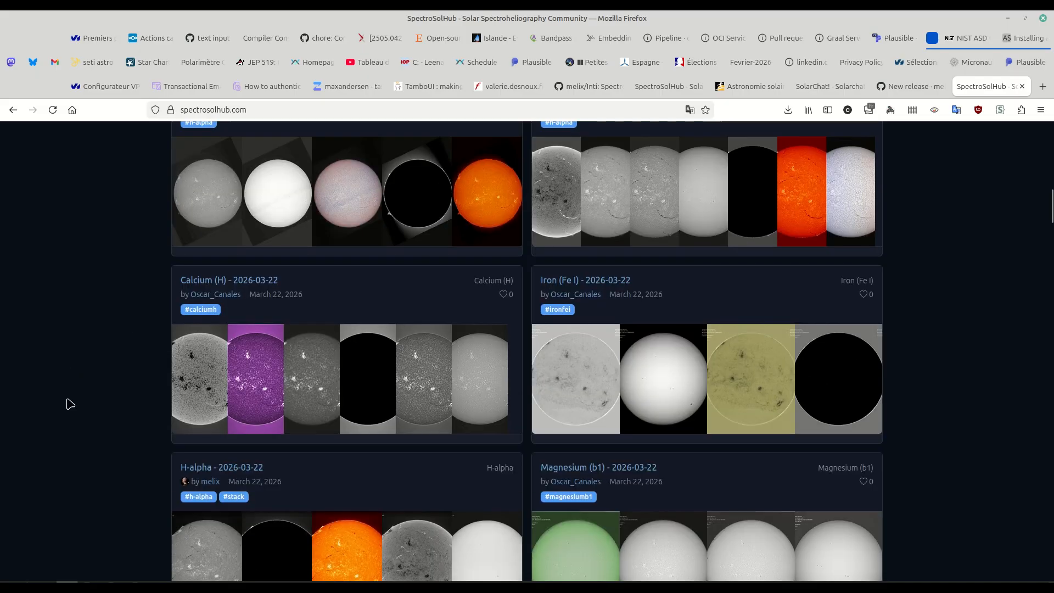
pyautogui.scroll(8, 59, 394)
pyautogui.scroll(-2, 59, 393)
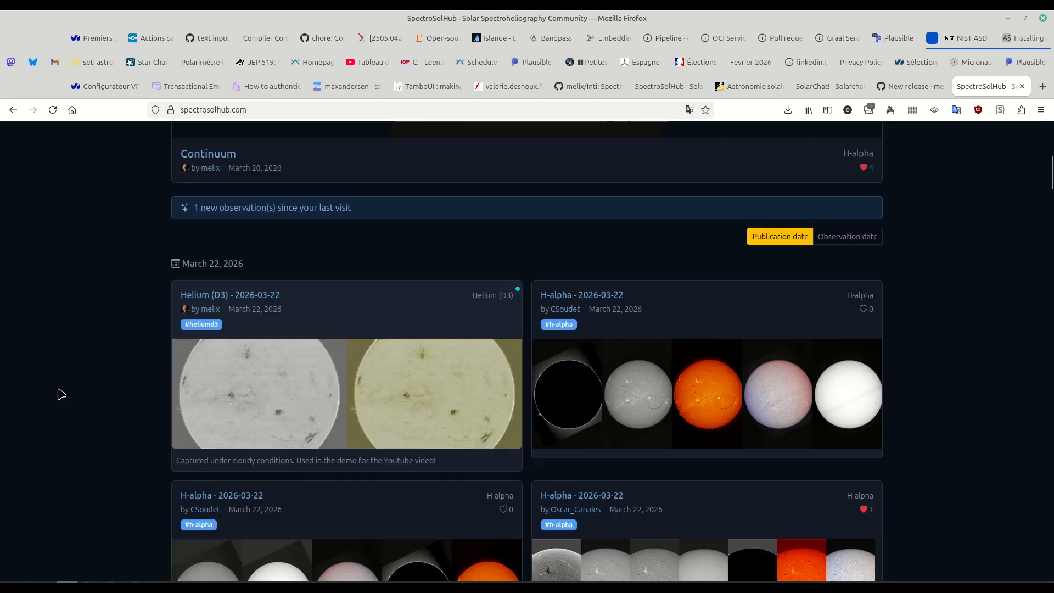
# Browse the observations tagged #heliumd3 and go back to the home page feed
pyautogui.click(212, 298)
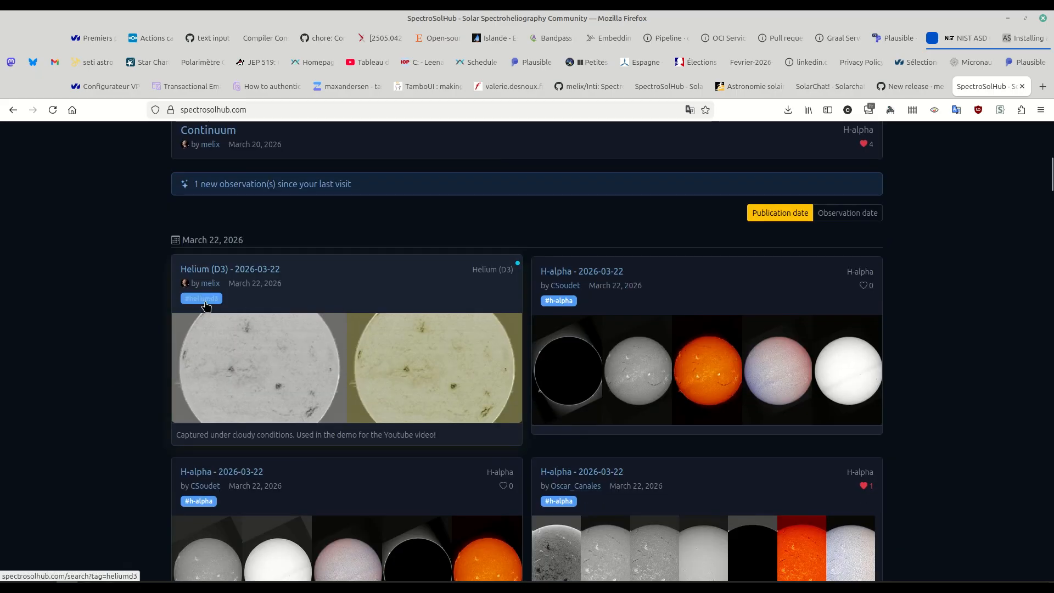
pyautogui.scroll(-15, 946, 326)
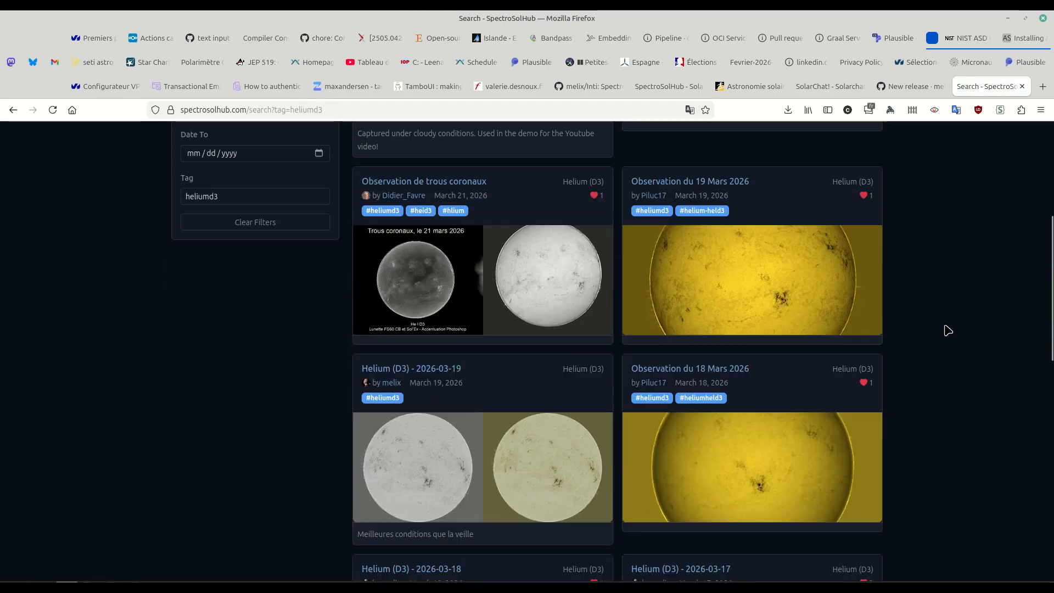
pyautogui.scroll(15, 946, 331)
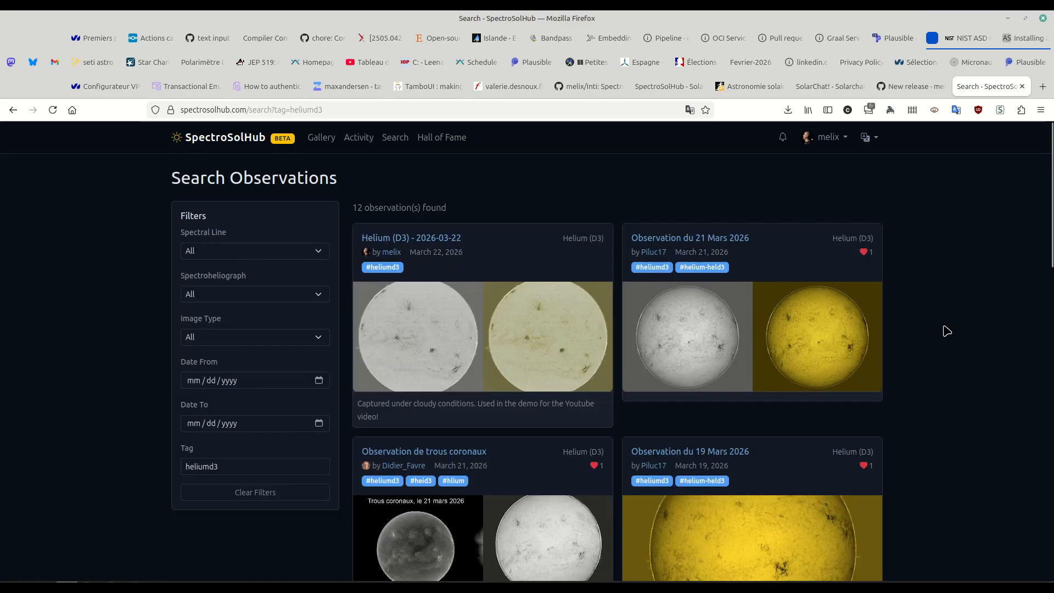
pyautogui.click(12, 109)
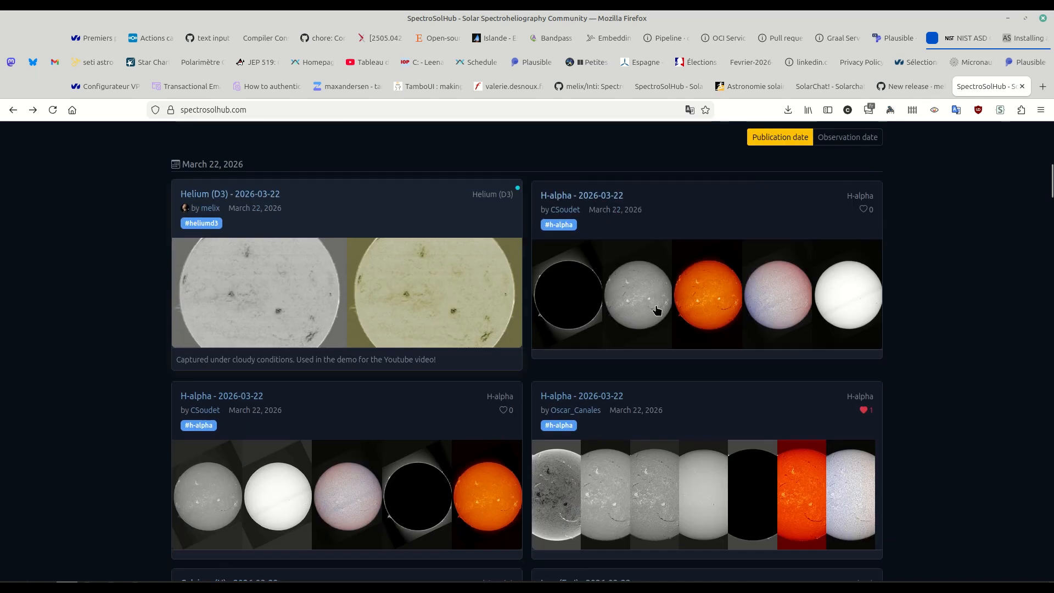
# Open the H-alpha - 2026-03-22 observation beside the Helium (D3) one in the feed and like it
pyautogui.click(680, 301)
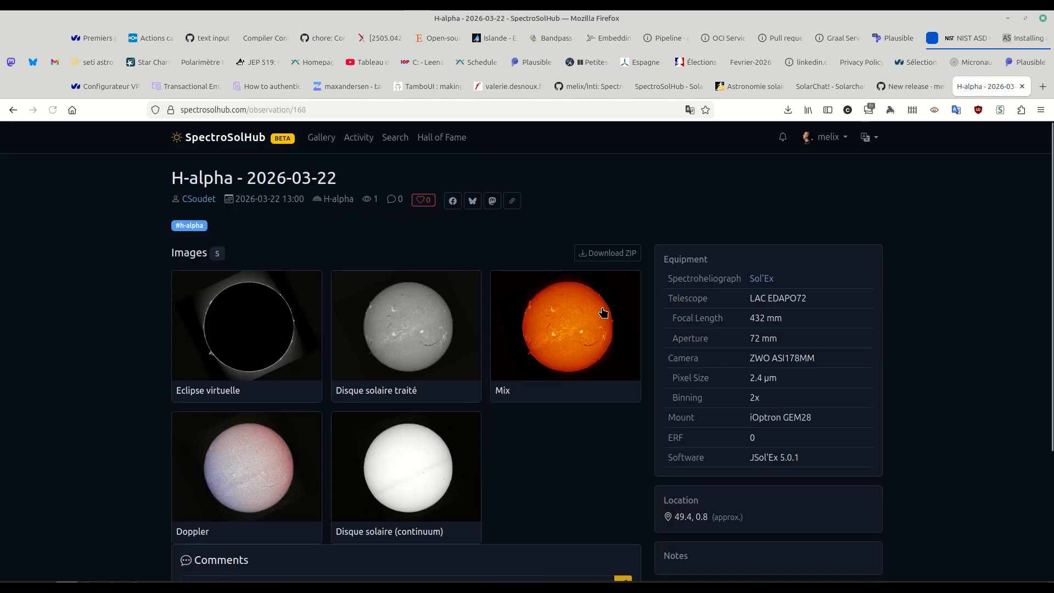
pyautogui.click(419, 203)
pyautogui.scroll(-1, 568, 223)
pyautogui.scroll(1, 455, 184)
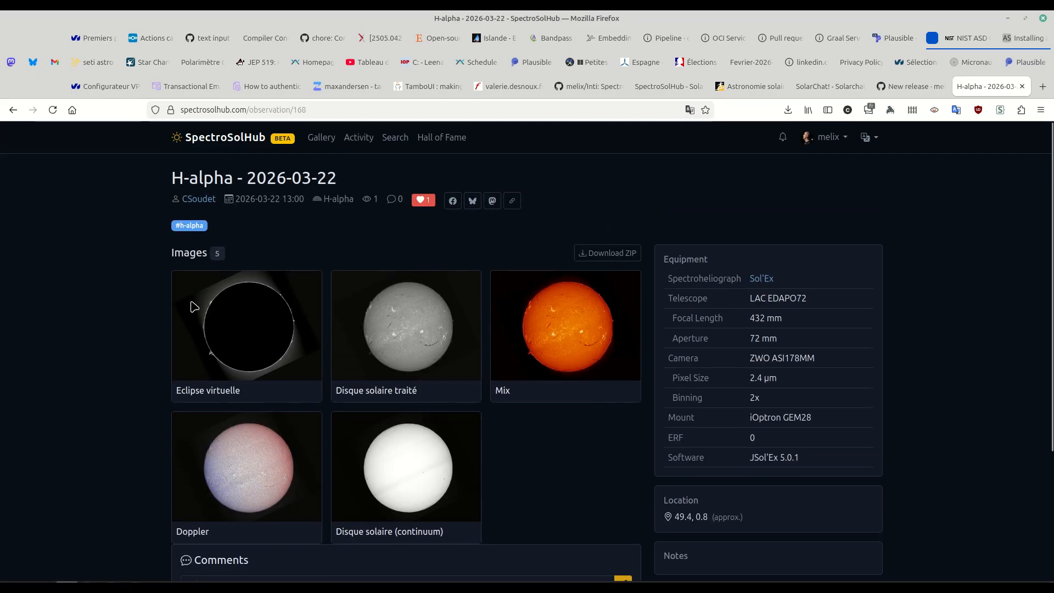
pyautogui.scroll(-2, 117, 328)
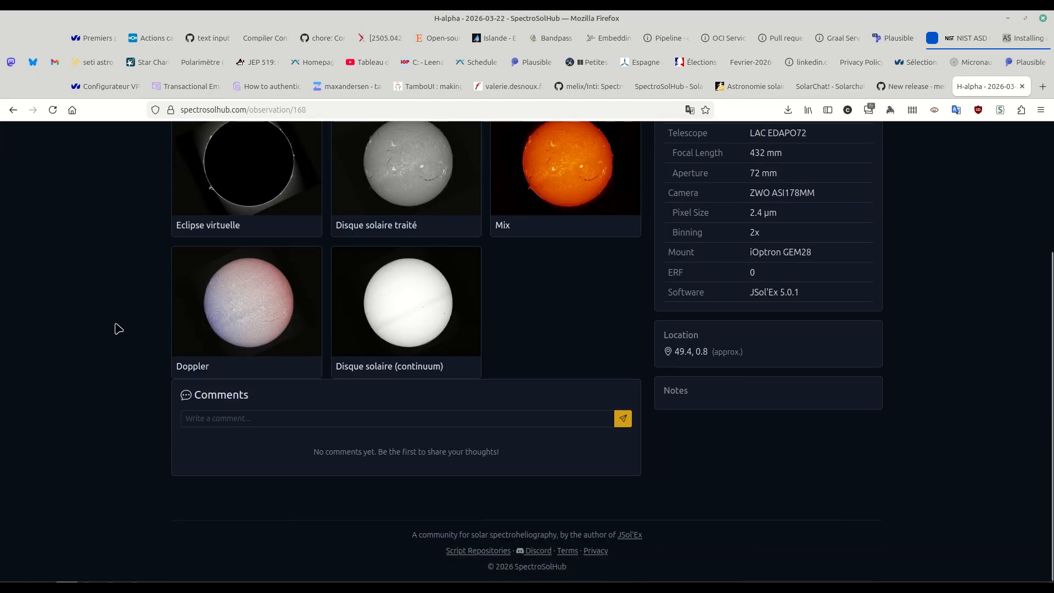
pyautogui.scroll(2, 117, 328)
# Open the observation's "Disque solaire traité" image and inspect the solar surface up close
pyautogui.click(418, 324)
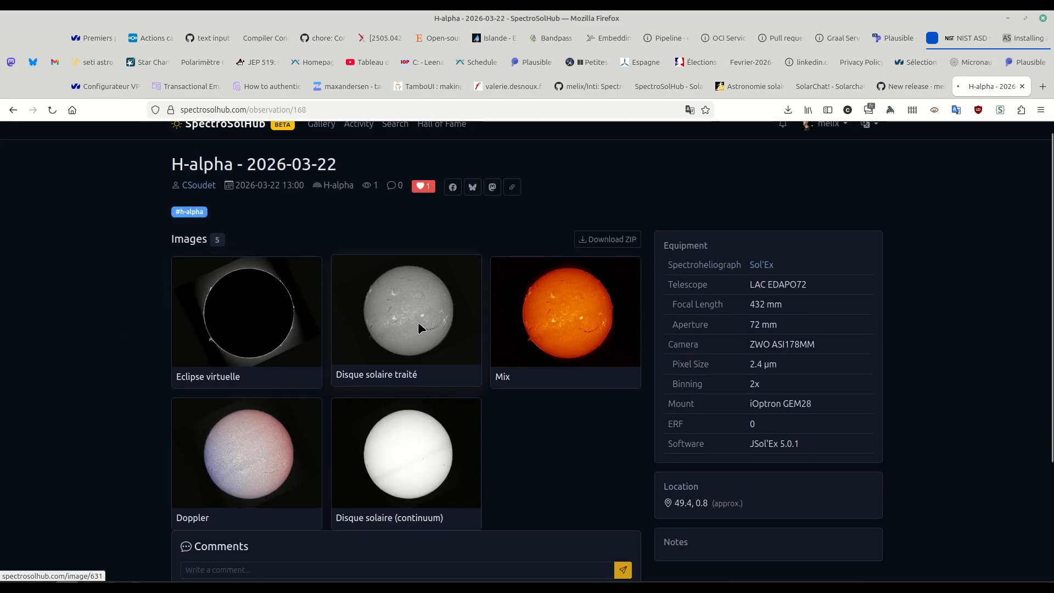
pyautogui.scroll(3, 449, 384)
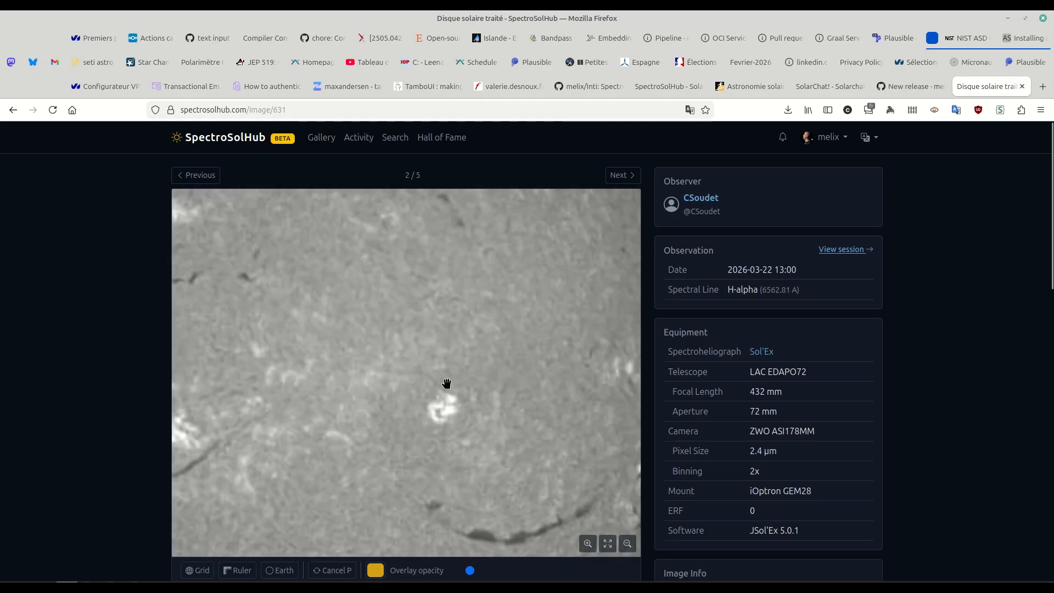
pyautogui.scroll(-3, 437, 423)
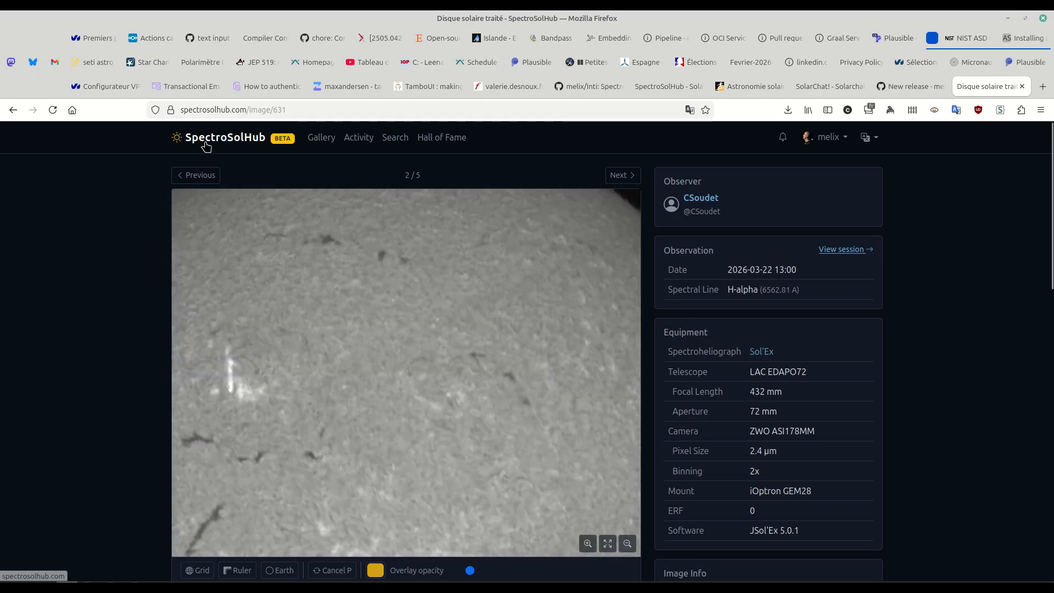
# Go back to the home page and look over the featured image and the March 22, 2026 observations
pyautogui.click(206, 146)
pyautogui.scroll(-2, 52, 287)
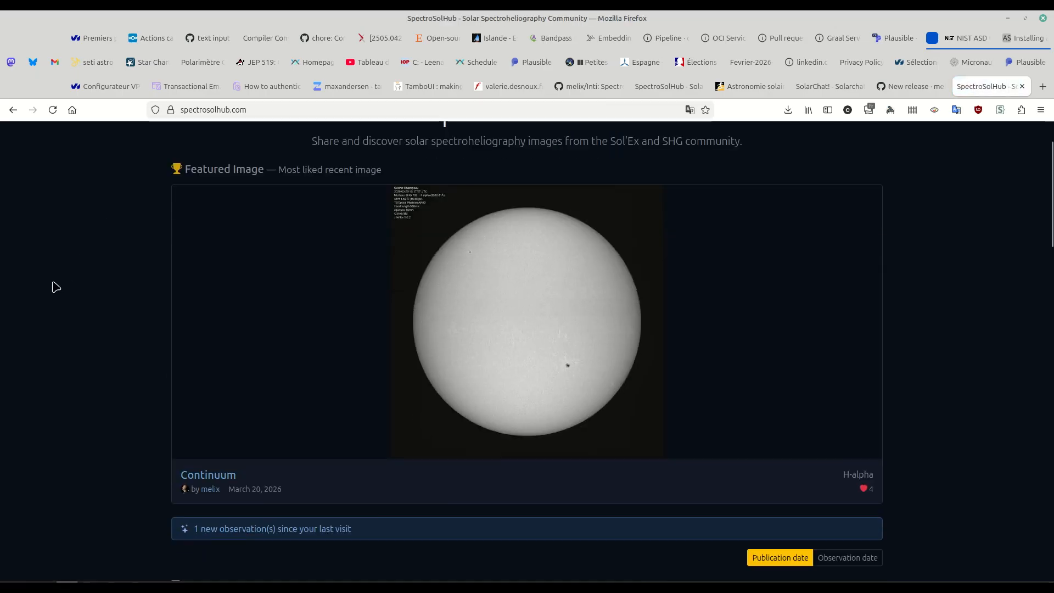
pyautogui.scroll(-3, 55, 286)
pyautogui.scroll(-3, 56, 286)
pyautogui.scroll(-2, 55, 286)
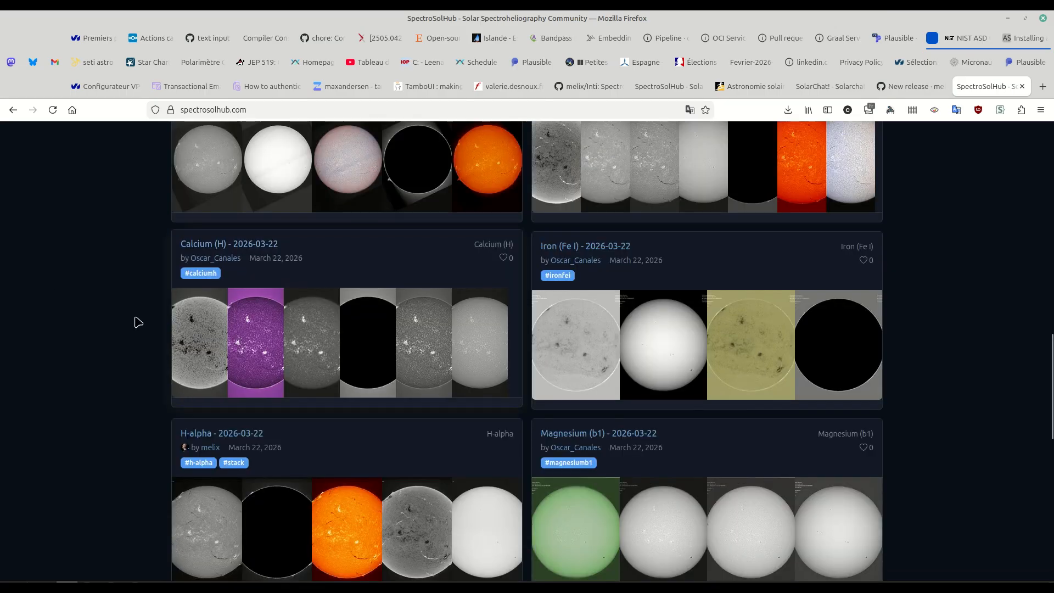
pyautogui.scroll(15, 119, 354)
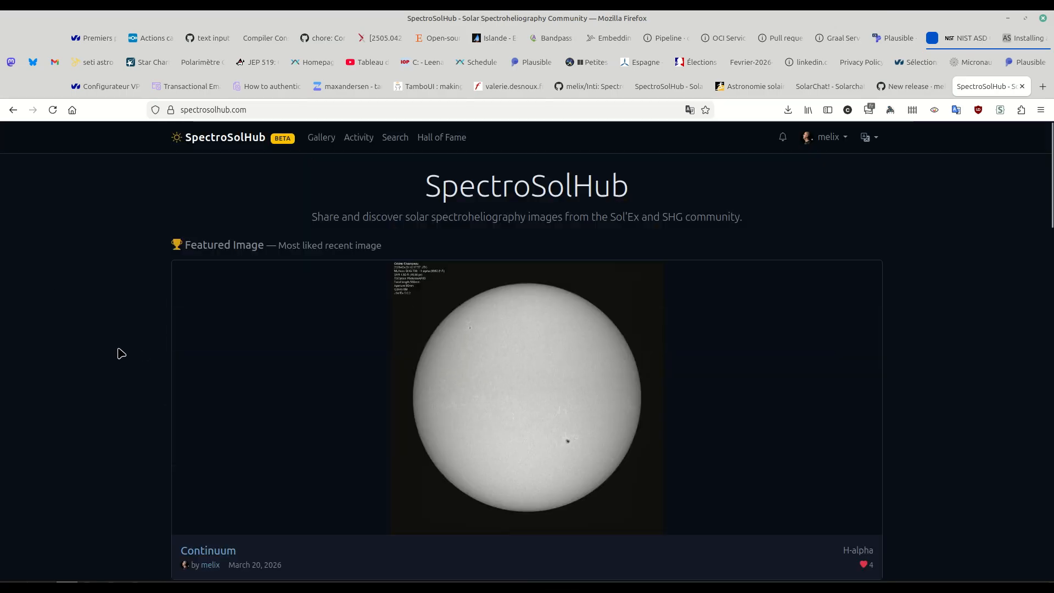
# Filter the observation search by the spectral line Calcium (K) (3933.66 Å) and browse the matching observations
pyautogui.click(390, 144)
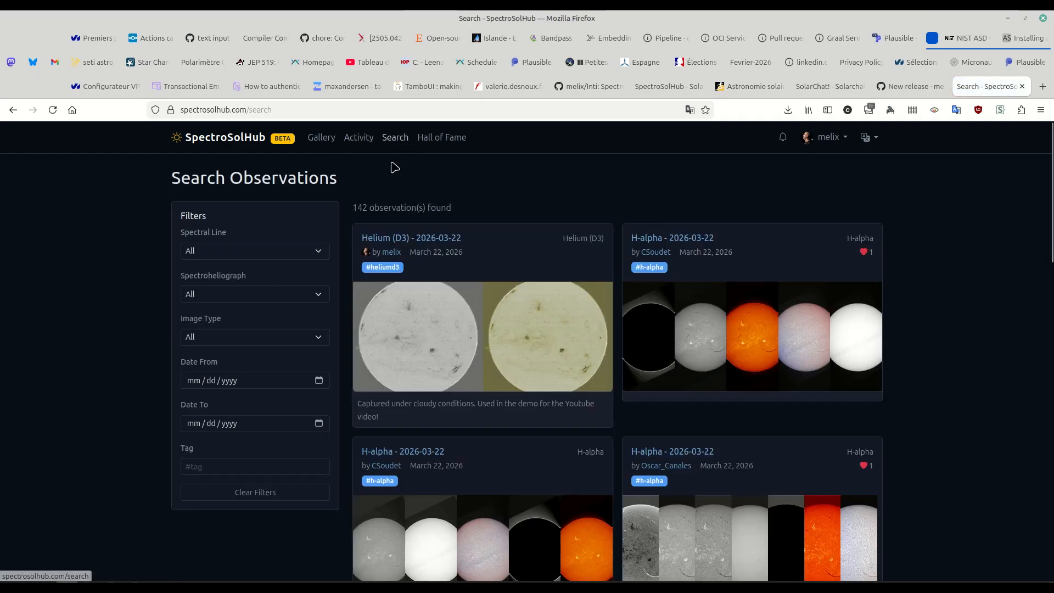
pyautogui.click(215, 251)
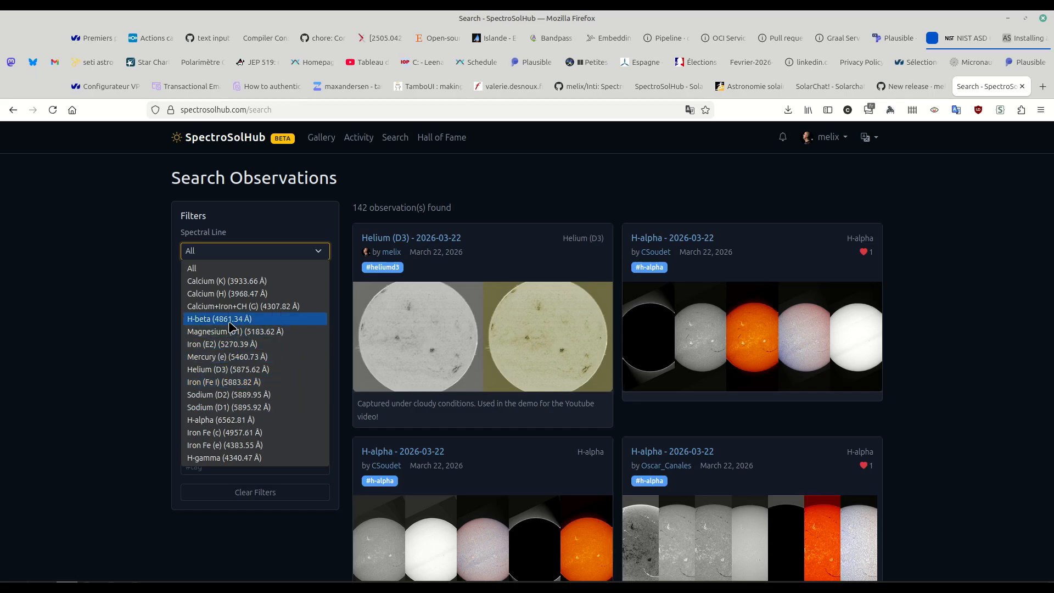
pyautogui.click(209, 286)
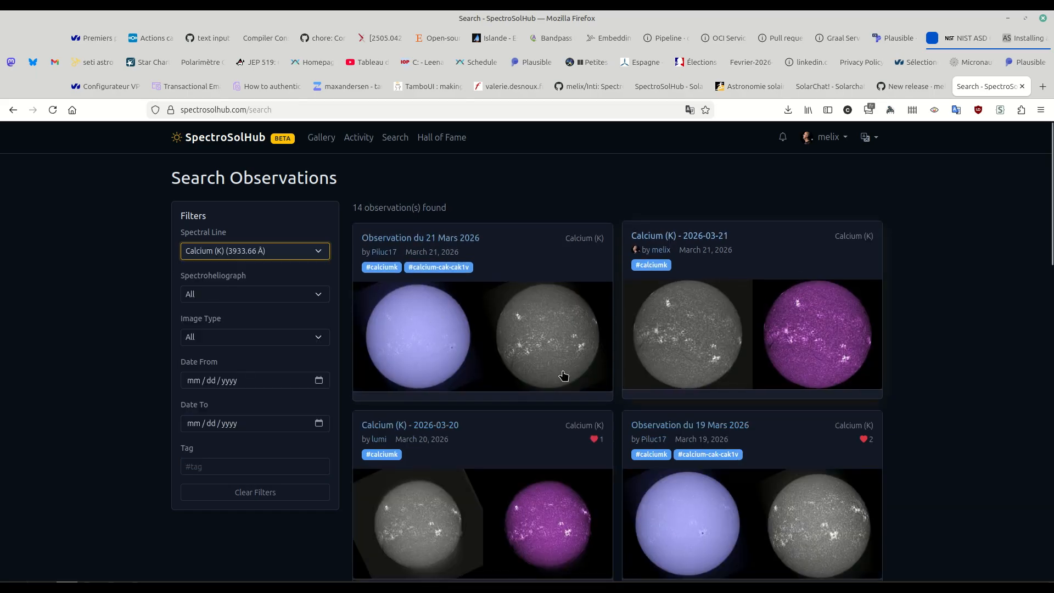
pyautogui.scroll(-8, 753, 414)
pyautogui.scroll(-4, 916, 389)
pyautogui.scroll(15, 906, 384)
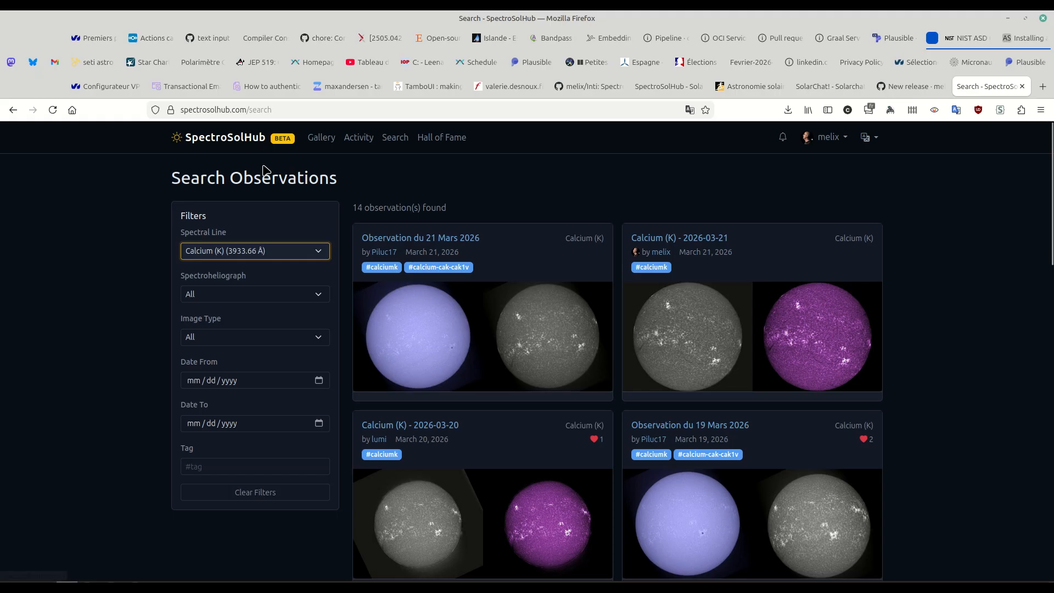
# Return to the home page and browse the March 22, 2026 feed down to the H-alpha observation tagged #stack
pyautogui.click(236, 144)
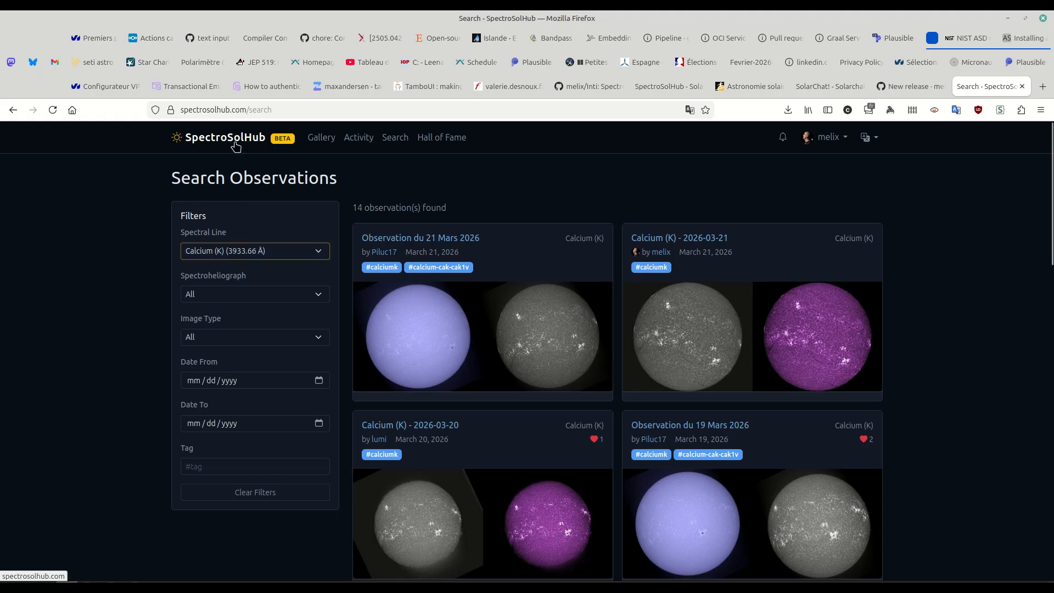
pyautogui.scroll(-4, 109, 322)
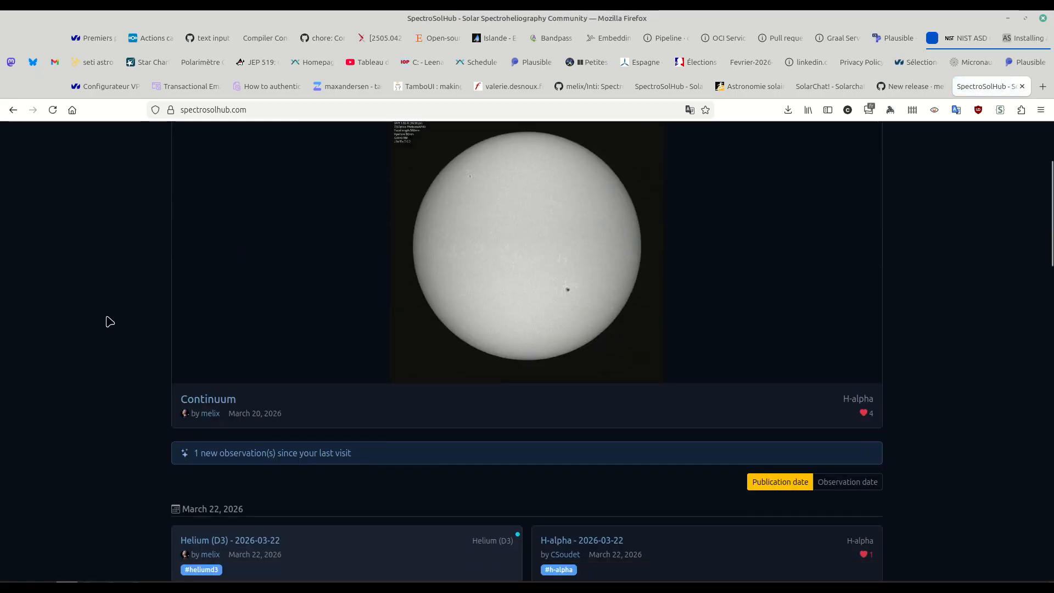
pyautogui.scroll(4, 100, 309)
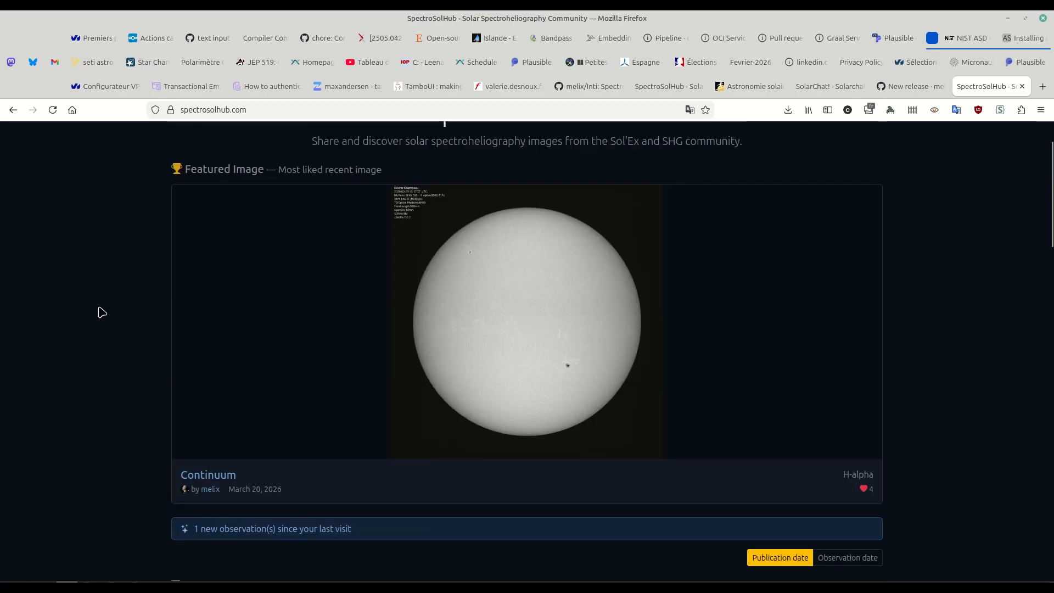
pyautogui.scroll(-1, 102, 312)
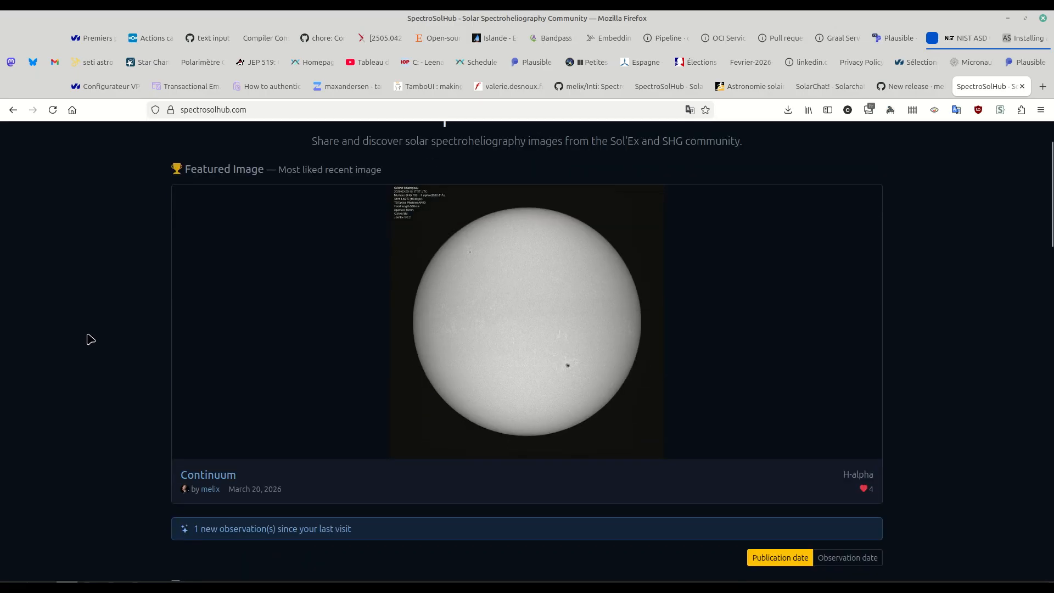
pyautogui.scroll(-3, 83, 349)
pyautogui.scroll(-2, 84, 349)
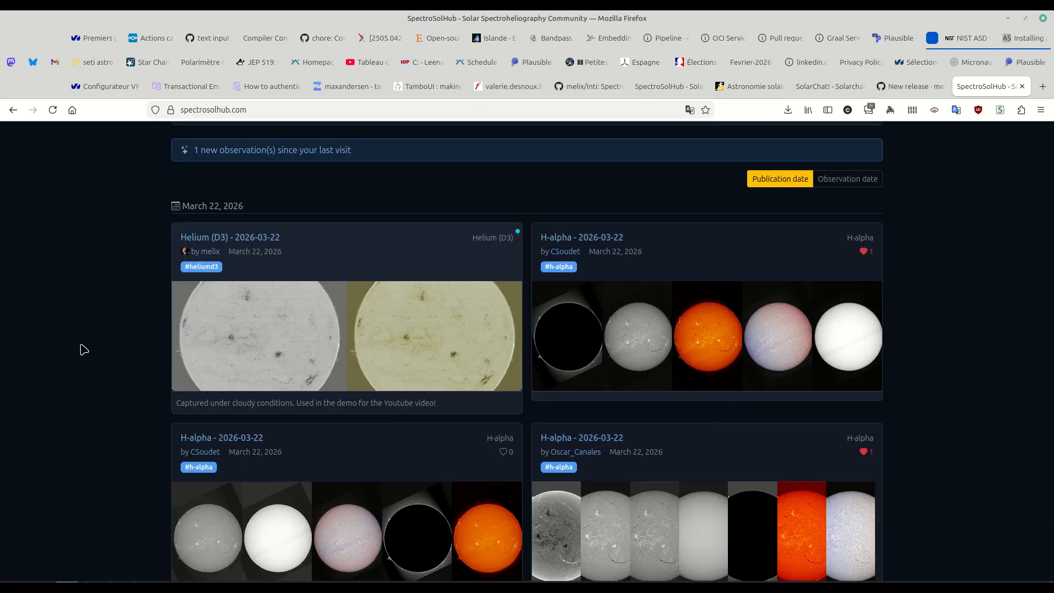
pyautogui.scroll(-2, 84, 349)
pyautogui.scroll(-3, 83, 349)
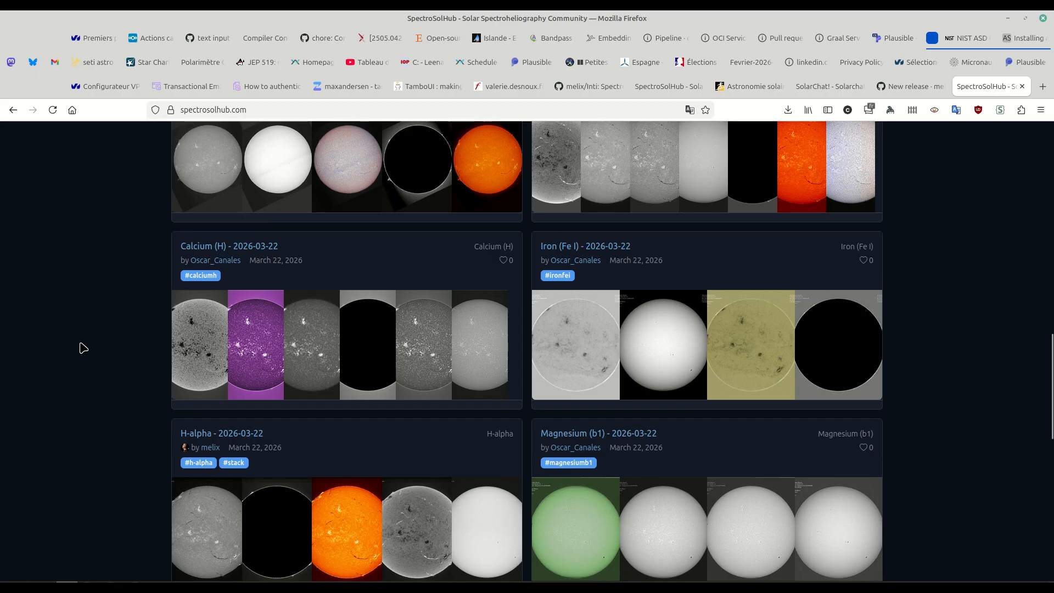
pyautogui.scroll(-2, 84, 347)
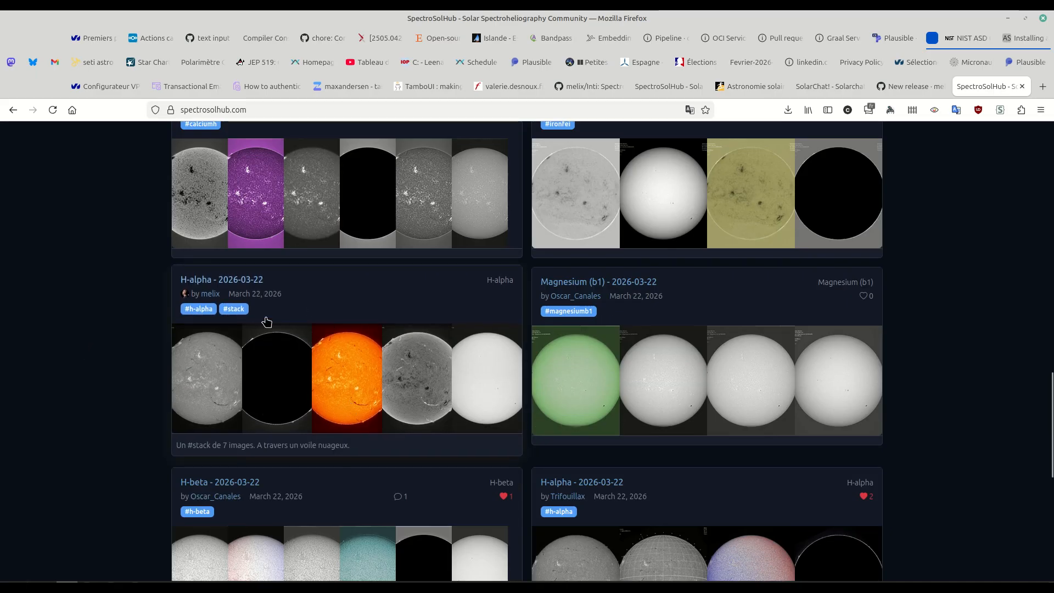
# Open the H-alpha - 2026-03-22 observation tagged #stack and review its images, equipment and notes
pyautogui.click(249, 281)
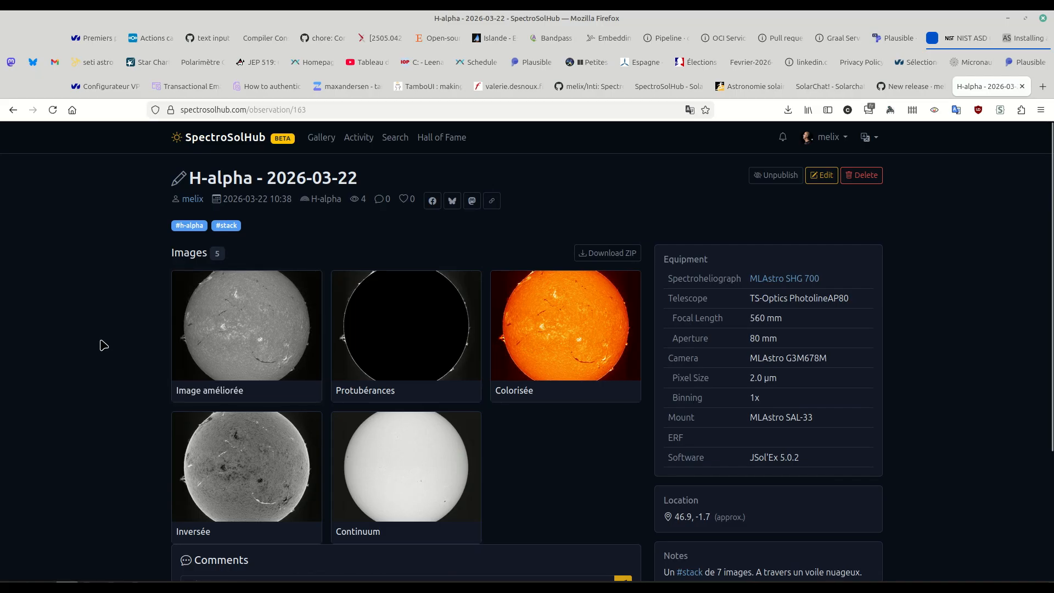
pyautogui.scroll(-2, 96, 349)
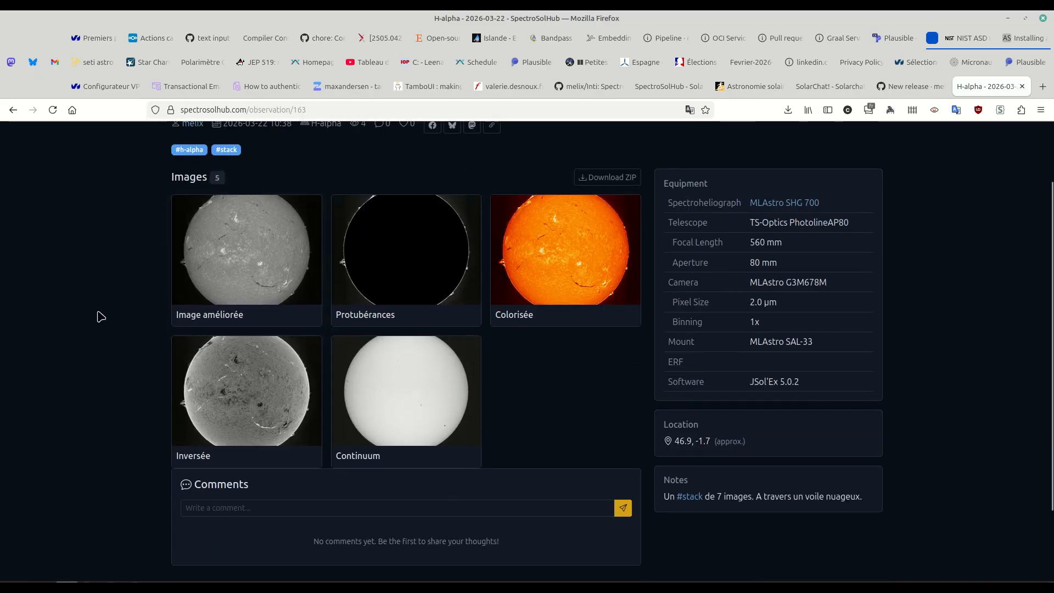
pyautogui.scroll(2, 120, 313)
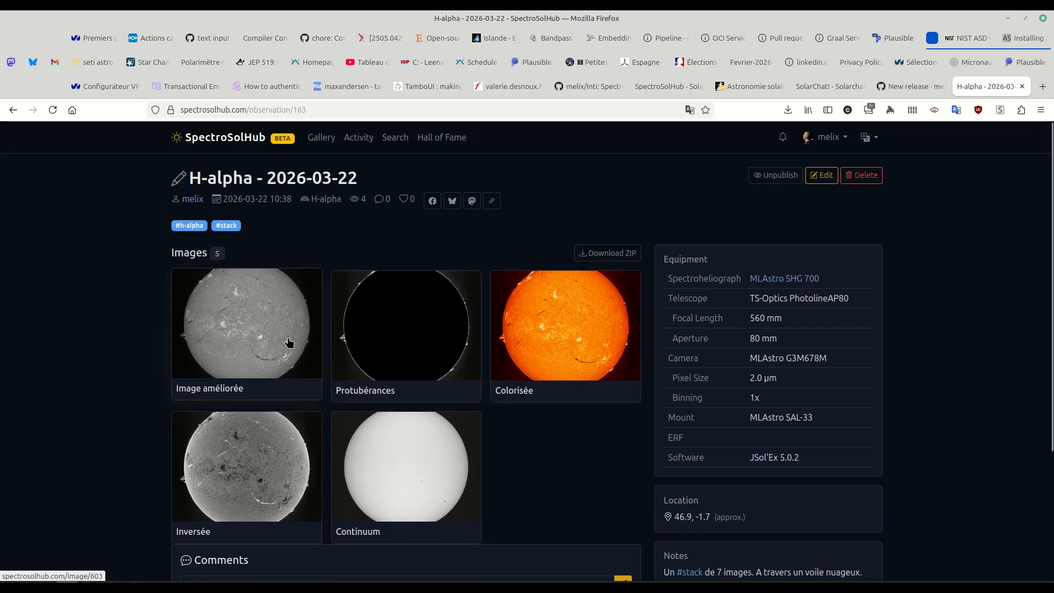
# Open the observation's "Image améliorée" and inspect the active regions, filaments and solar limb up close
pyautogui.click(263, 336)
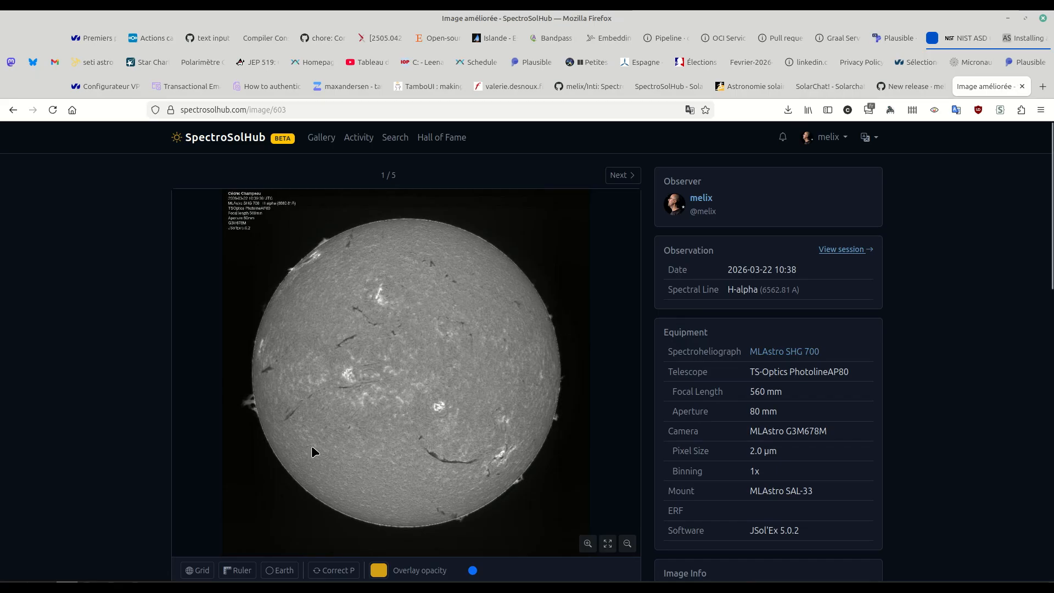
pyautogui.scroll(5, 389, 371)
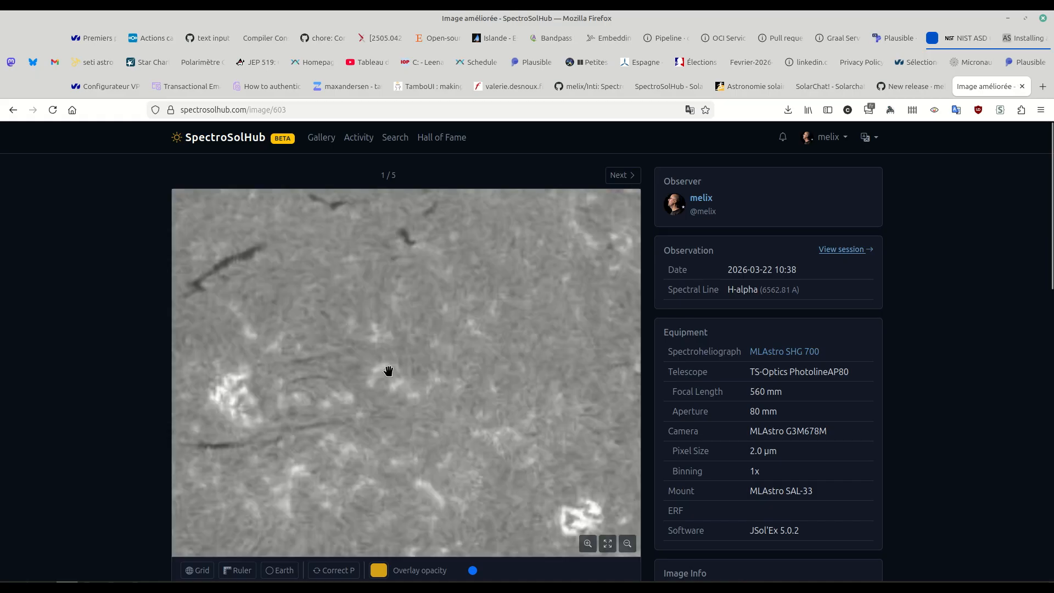
pyautogui.moveTo(390, 344); pyautogui.dragTo(534, 456)
pyautogui.scroll(-5, 530, 411)
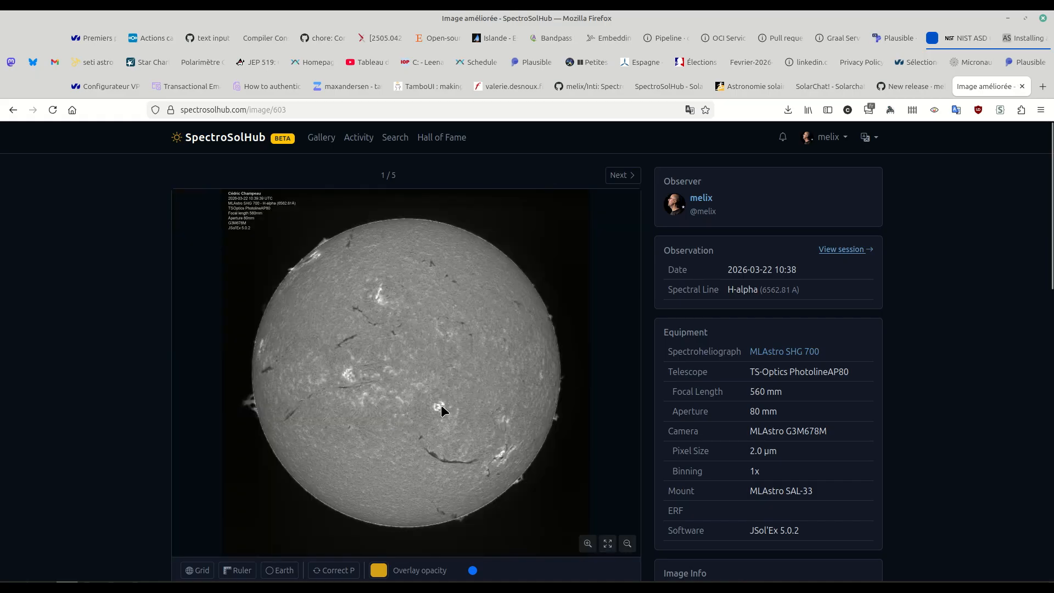
pyautogui.scroll(5, 466, 442)
pyautogui.moveTo(486, 457); pyautogui.dragTo(353, 301)
pyautogui.moveTo(318, 255); pyautogui.dragTo(506, 476)
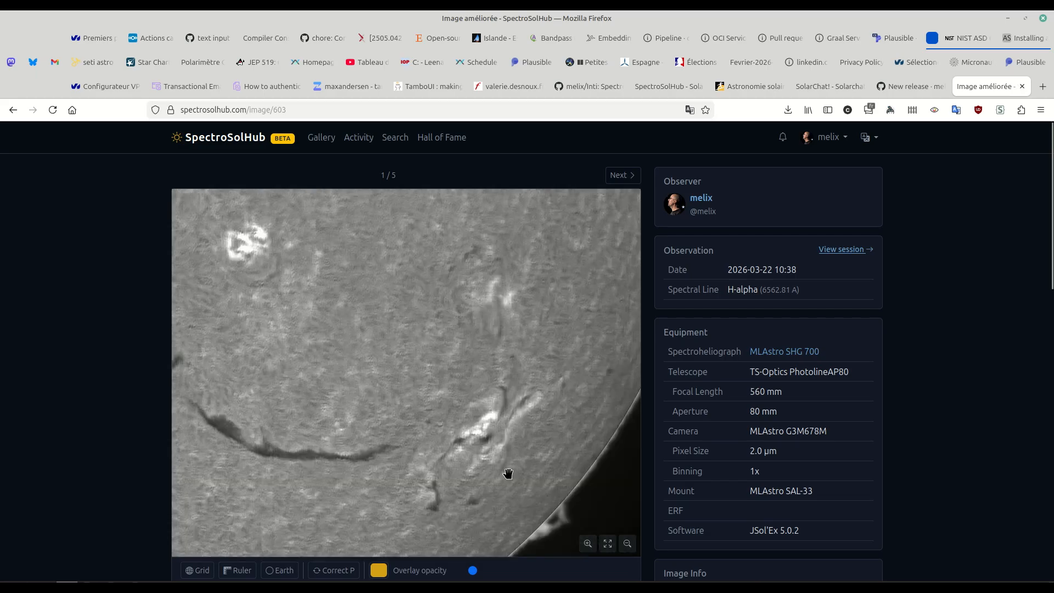
pyautogui.moveTo(410, 318); pyautogui.dragTo(504, 445)
pyautogui.moveTo(360, 264); pyautogui.dragTo(454, 400)
pyautogui.scroll(-5, 194, 260)
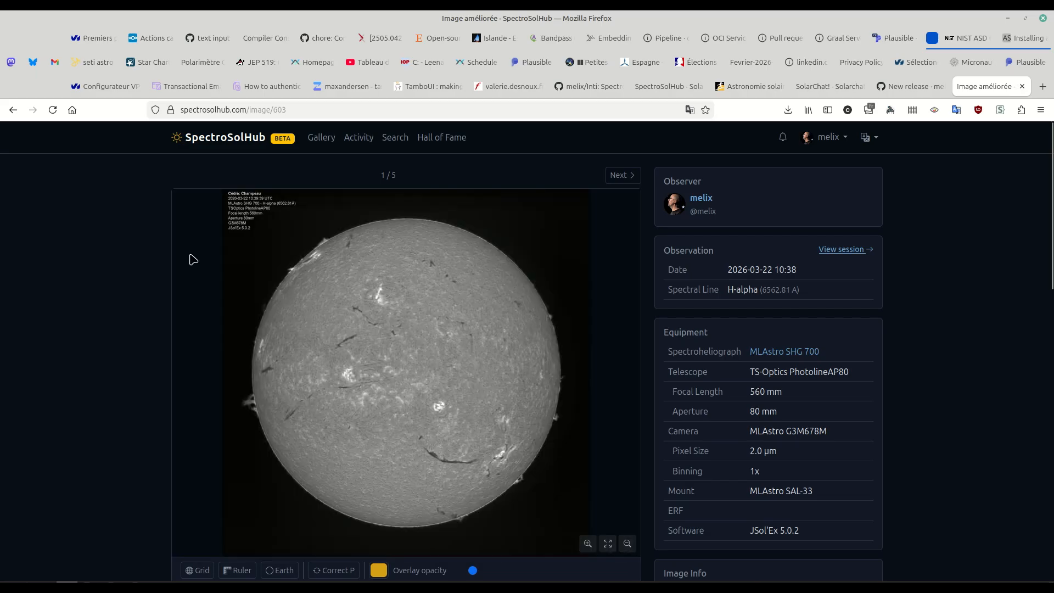
# Preview the Grid overlay and the Ruler overlay on the solar image one at a time, switching each off again
pyautogui.scroll(-3, 136, 275)
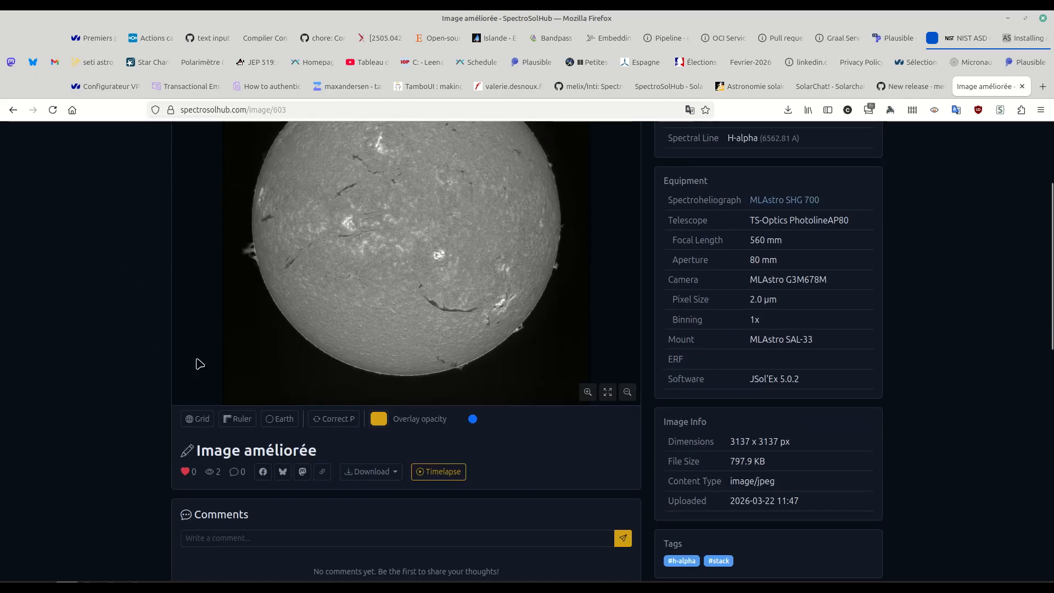
pyautogui.scroll(2, 113, 263)
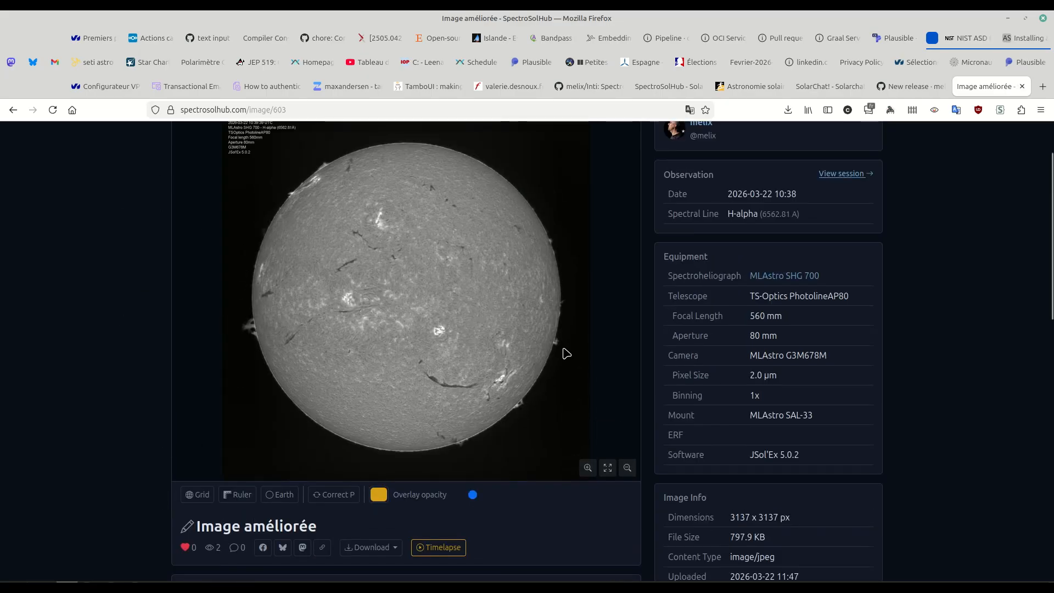
pyautogui.click(207, 501)
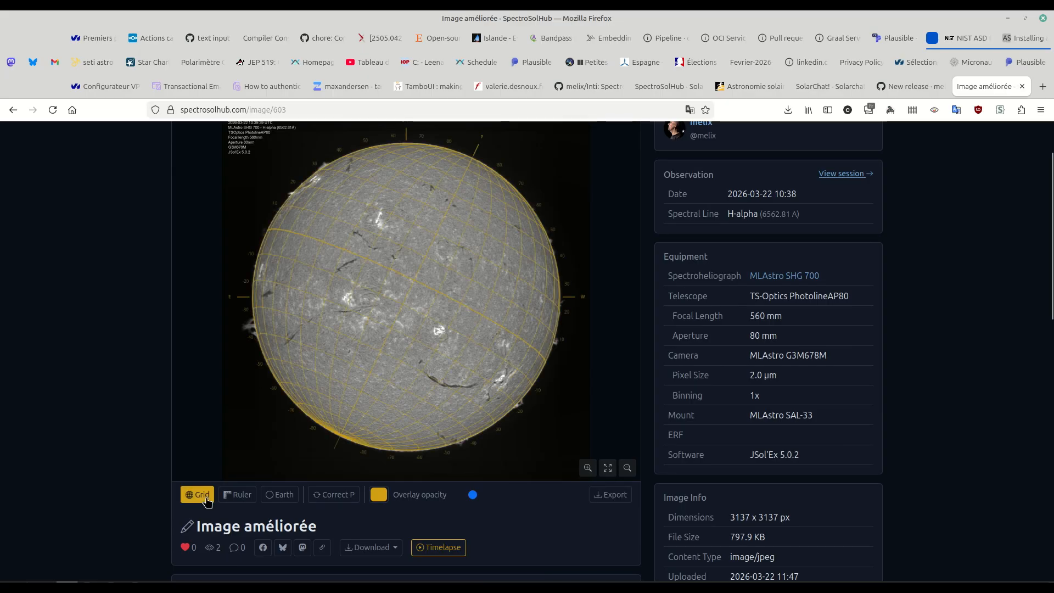
pyautogui.click(207, 499)
pyautogui.click(239, 497)
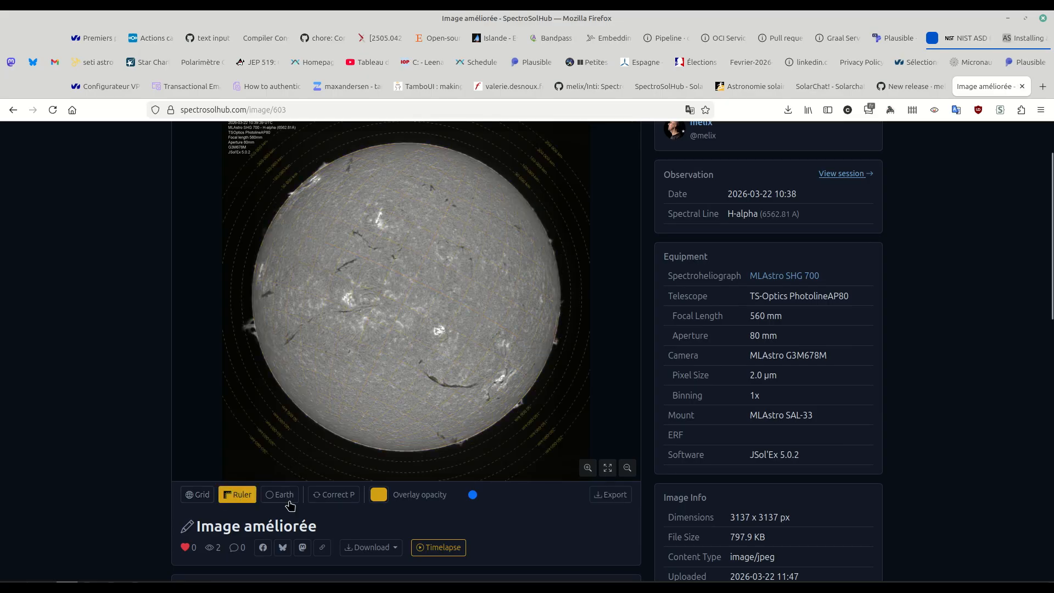
pyautogui.click(242, 498)
# Preview the Earth size overlay on the solar image, and try the P angle correction
pyautogui.click(280, 495)
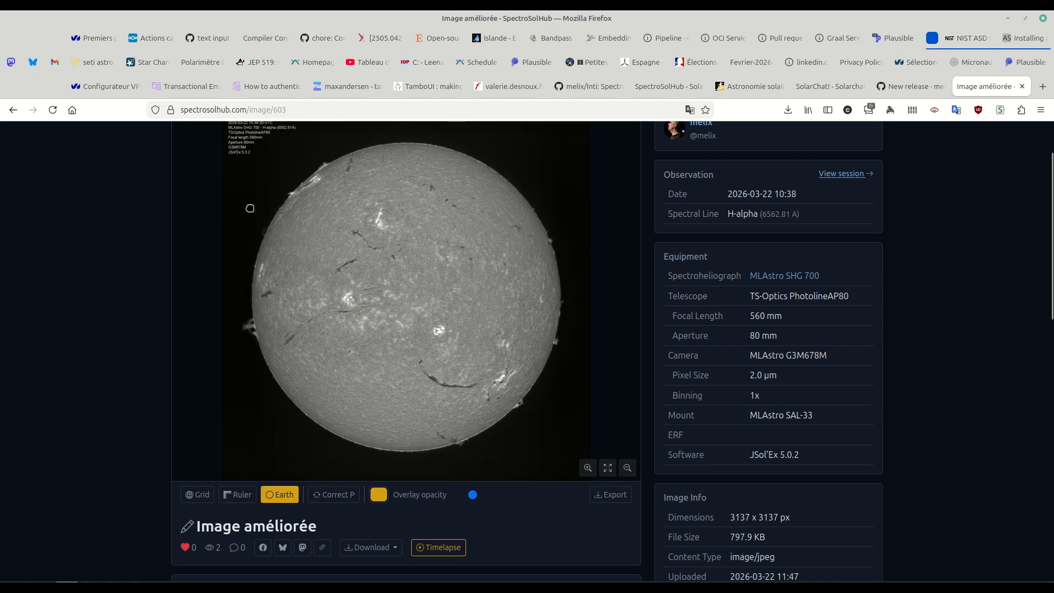
pyautogui.click(325, 495)
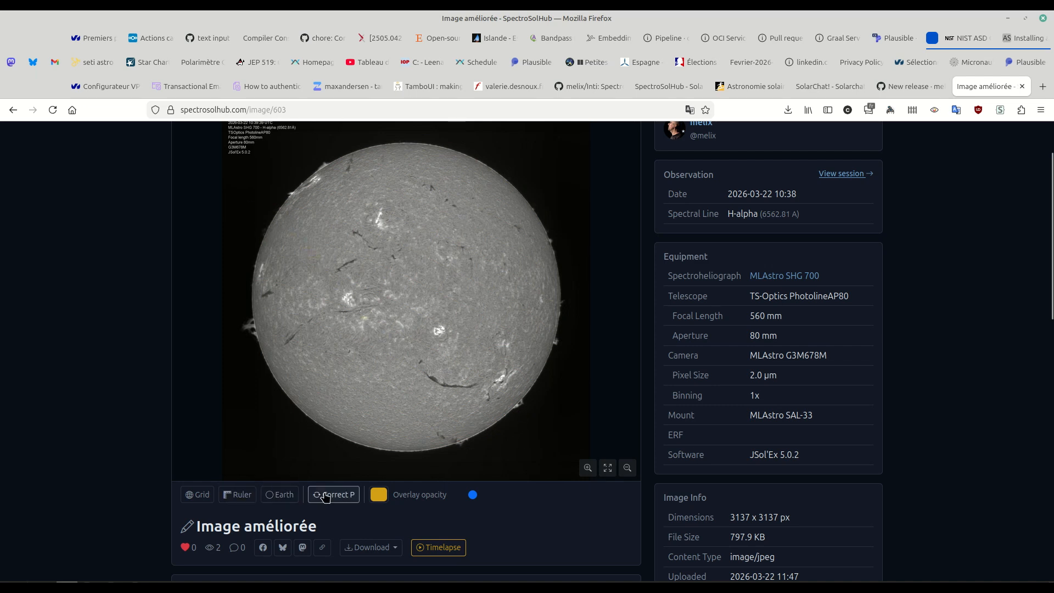
pyautogui.click(324, 495)
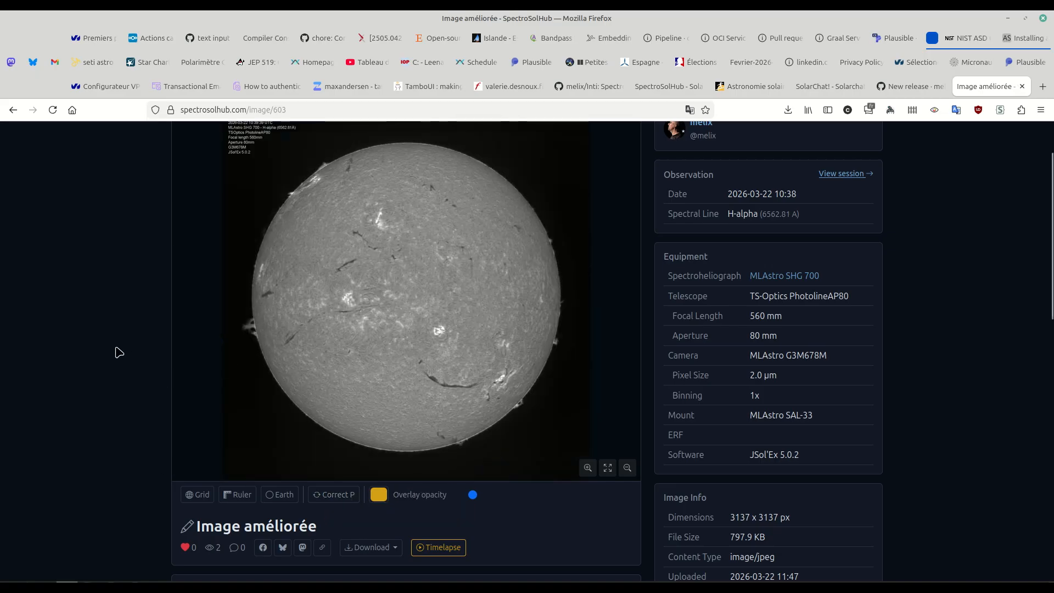
# Open the image's timelapse and watch the Sun animation along with its playback controls
pyautogui.scroll(3, 118, 352)
pyautogui.scroll(-3, 118, 352)
pyautogui.click(443, 548)
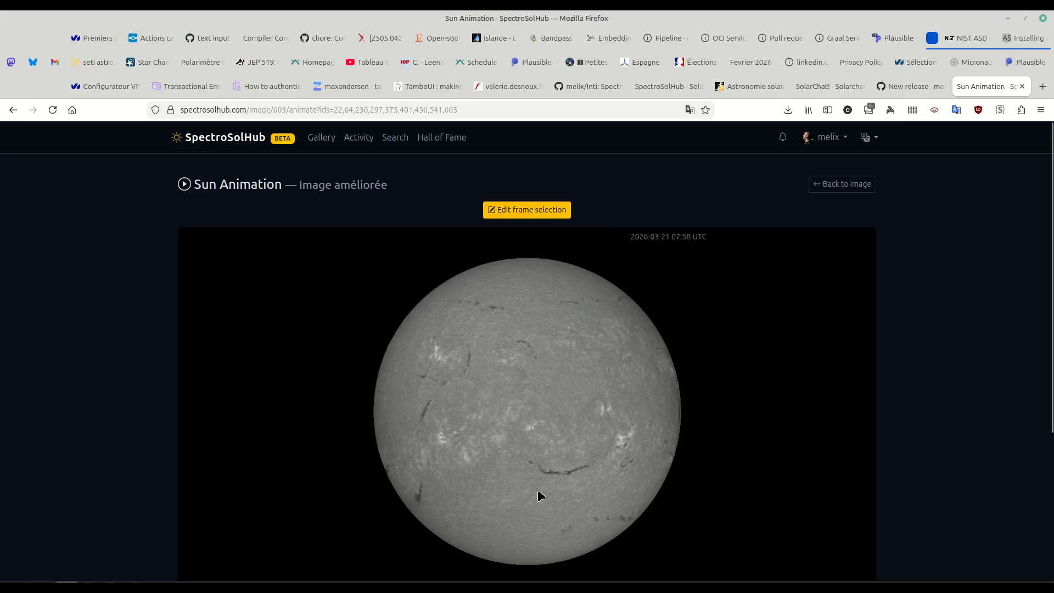
pyautogui.scroll(-2, 923, 389)
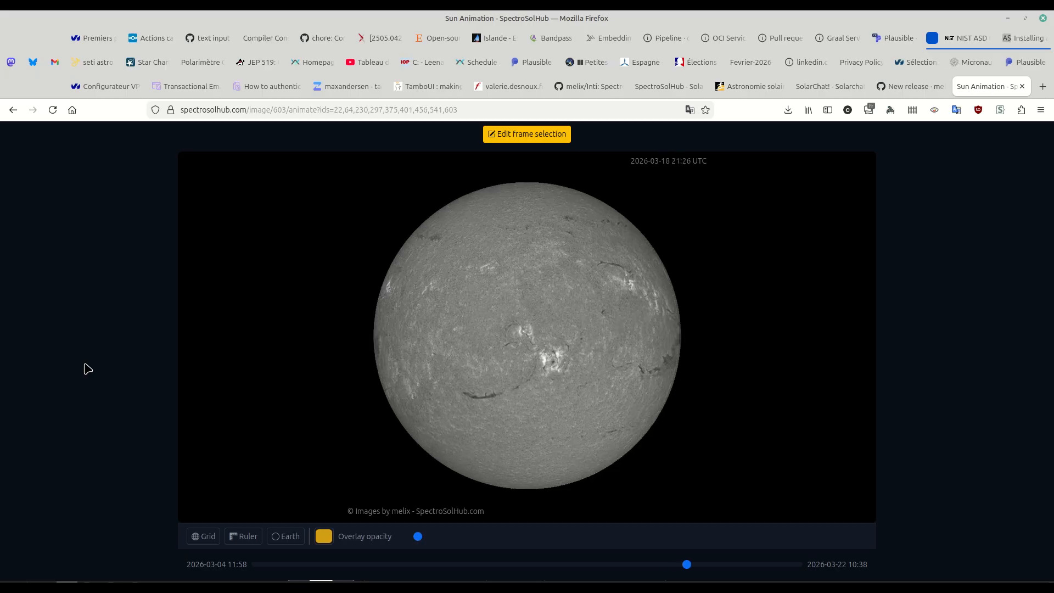
pyautogui.scroll(-2, 98, 361)
pyautogui.scroll(4, 97, 360)
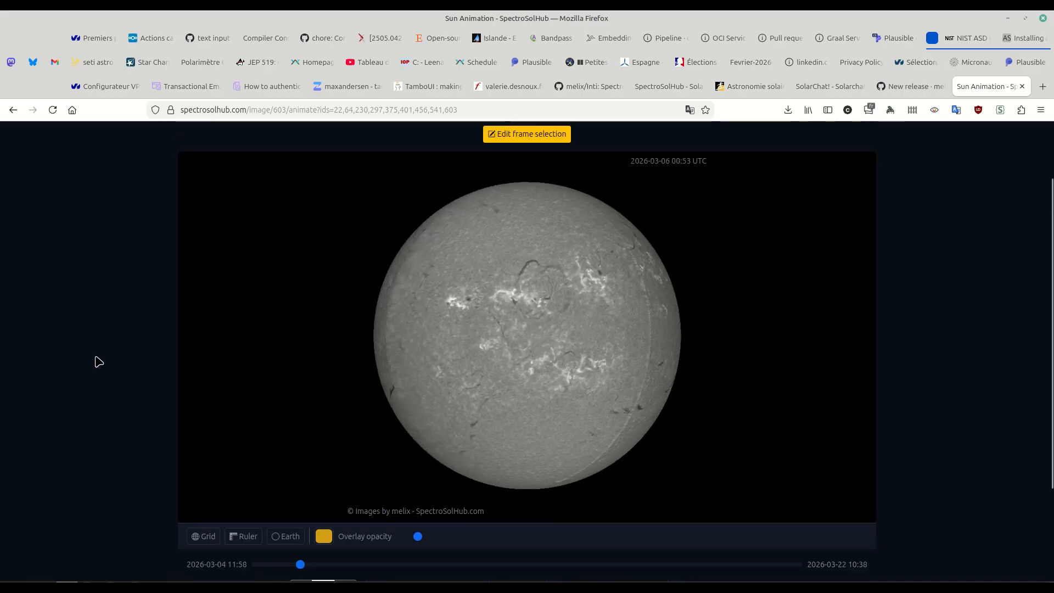
pyautogui.scroll(-2, 184, 371)
pyautogui.scroll(2, 464, 331)
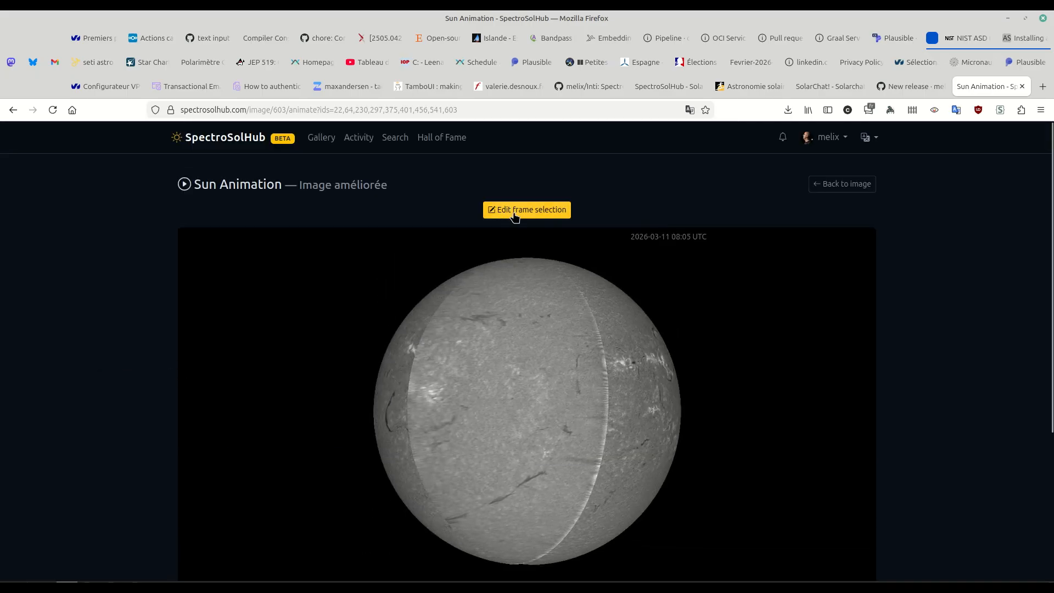
# Open the animation's frame selection, review the selected images in the March calendar and preview the 4 March frame
pyautogui.click(522, 210)
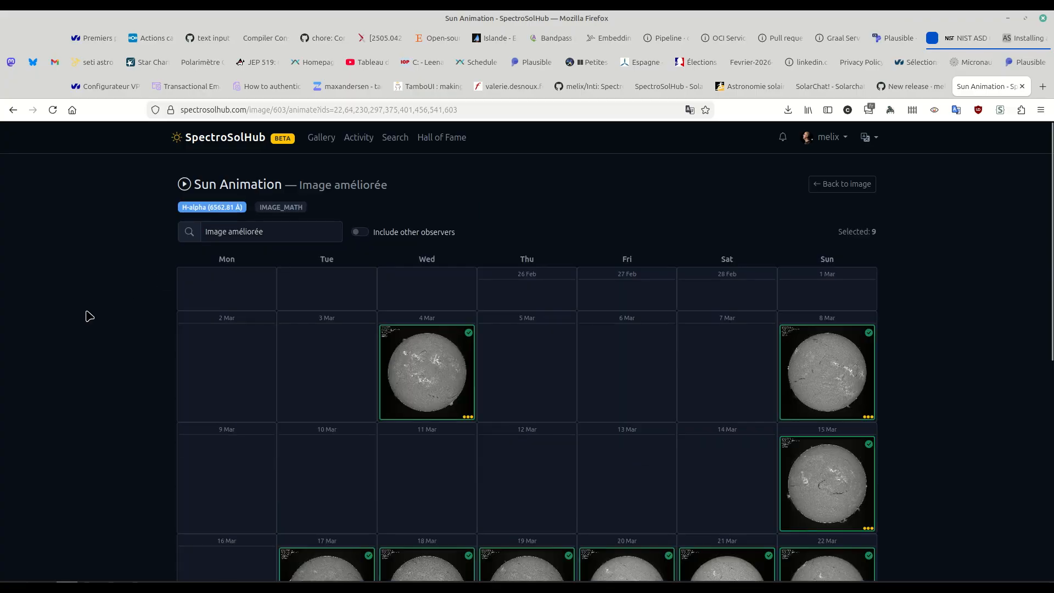
pyautogui.scroll(-2, 144, 359)
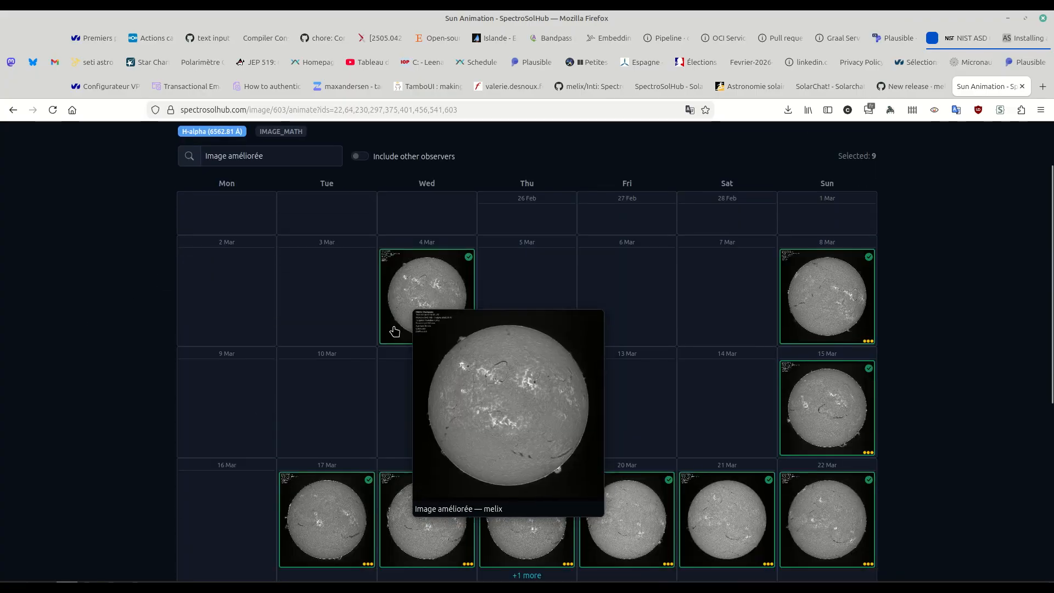
pyautogui.scroll(-2, 184, 483)
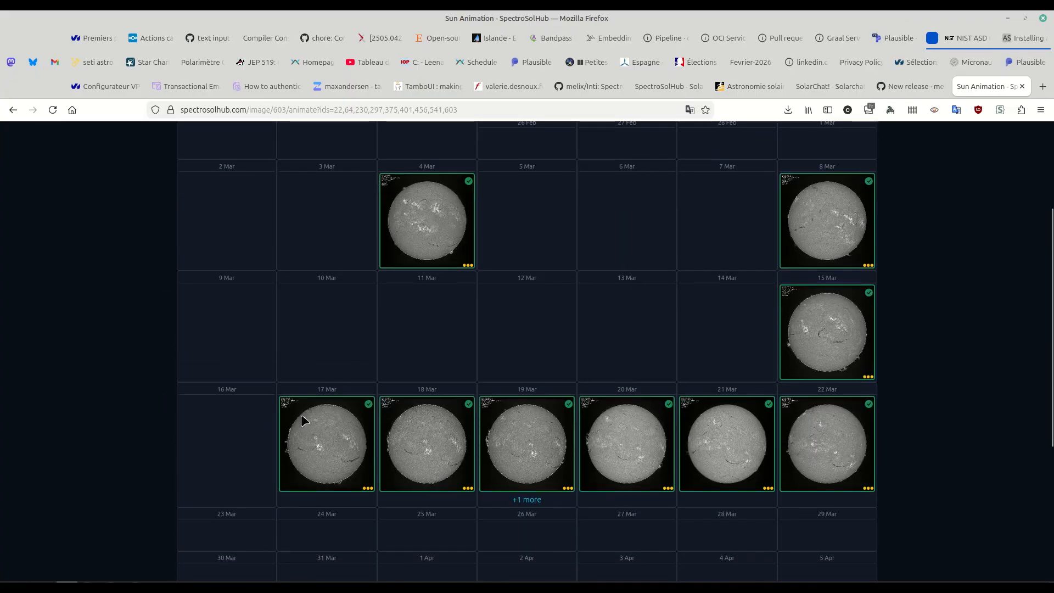
pyautogui.scroll(4, 170, 353)
pyautogui.scroll(-2, 130, 403)
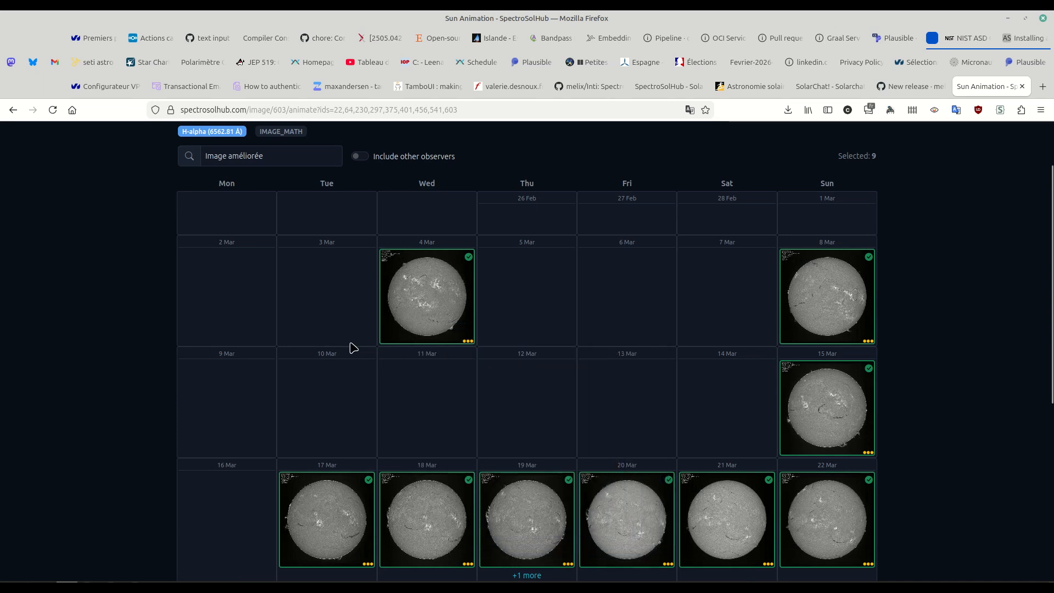
pyautogui.moveTo(452, 303)
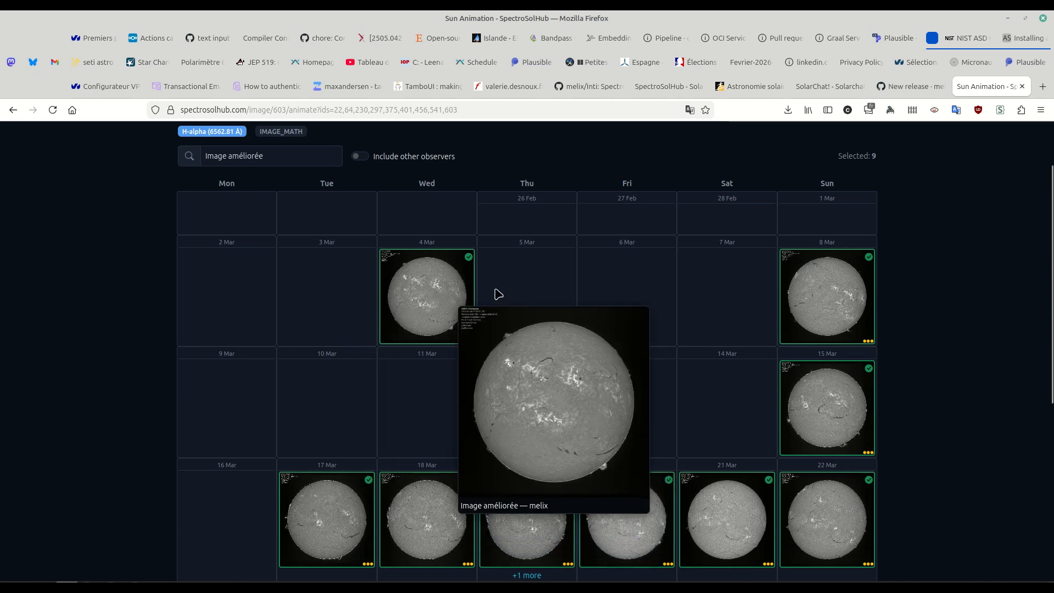
# Remove the 4, 8 and 15 March images from the frame selection and generate the animation from the remaining ones
pyautogui.click(435, 316)
pyautogui.click(829, 307)
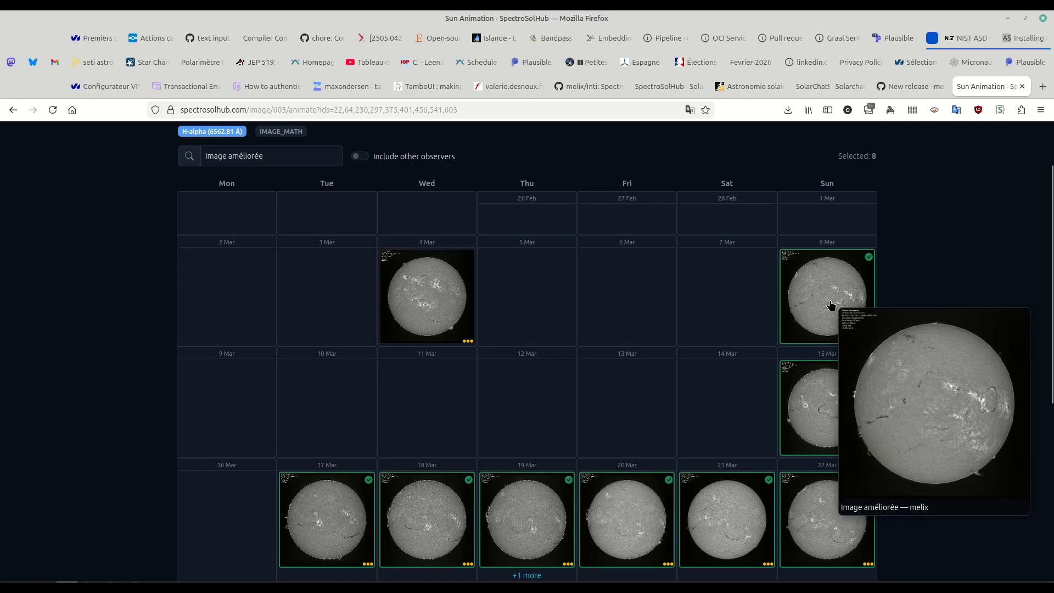
pyautogui.click(818, 395)
pyautogui.scroll(-5, 157, 406)
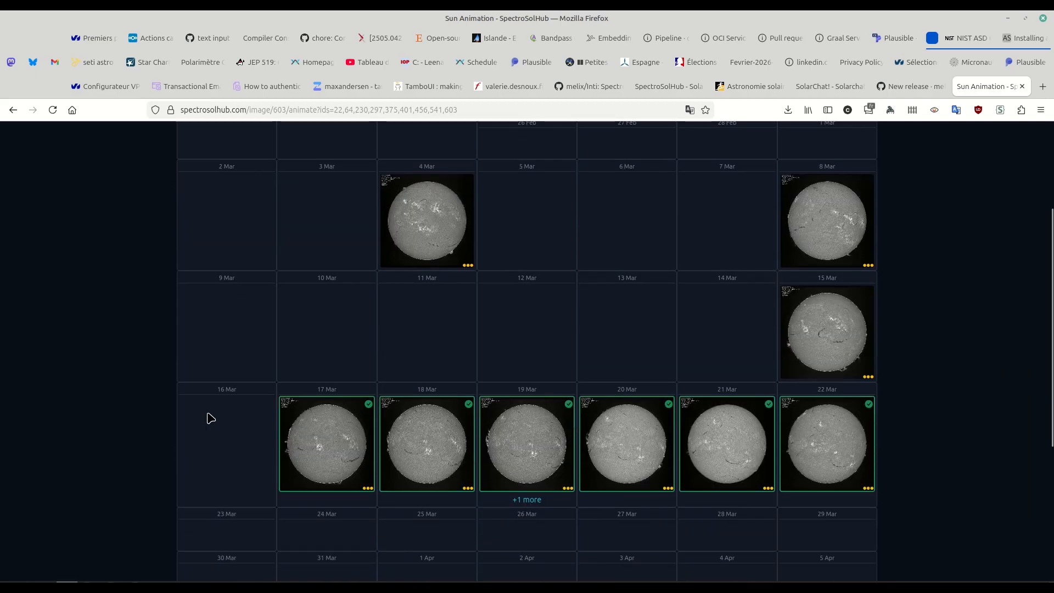
pyautogui.moveTo(371, 315)
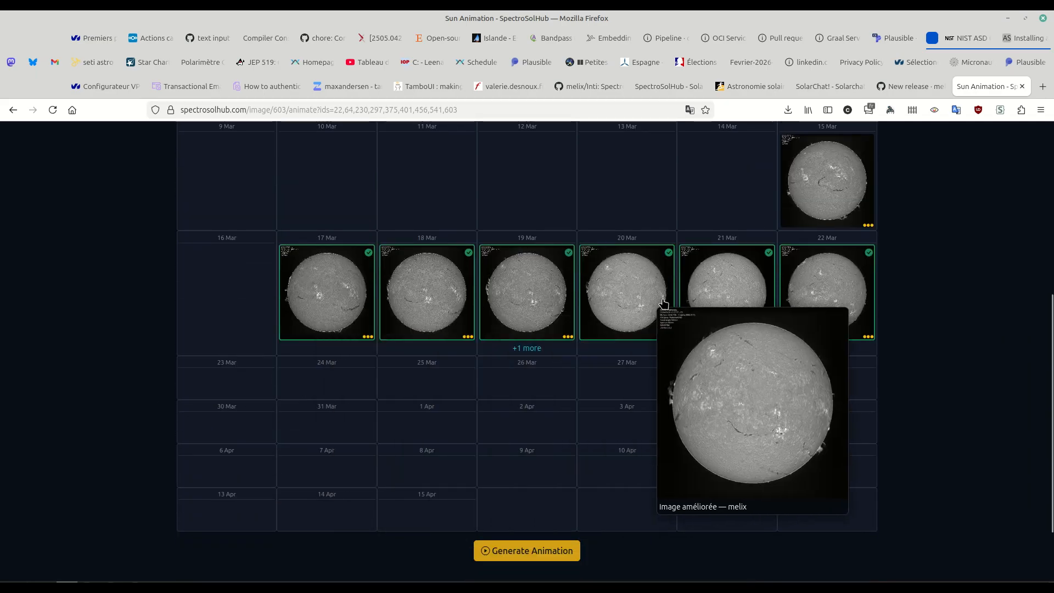
pyautogui.click(519, 554)
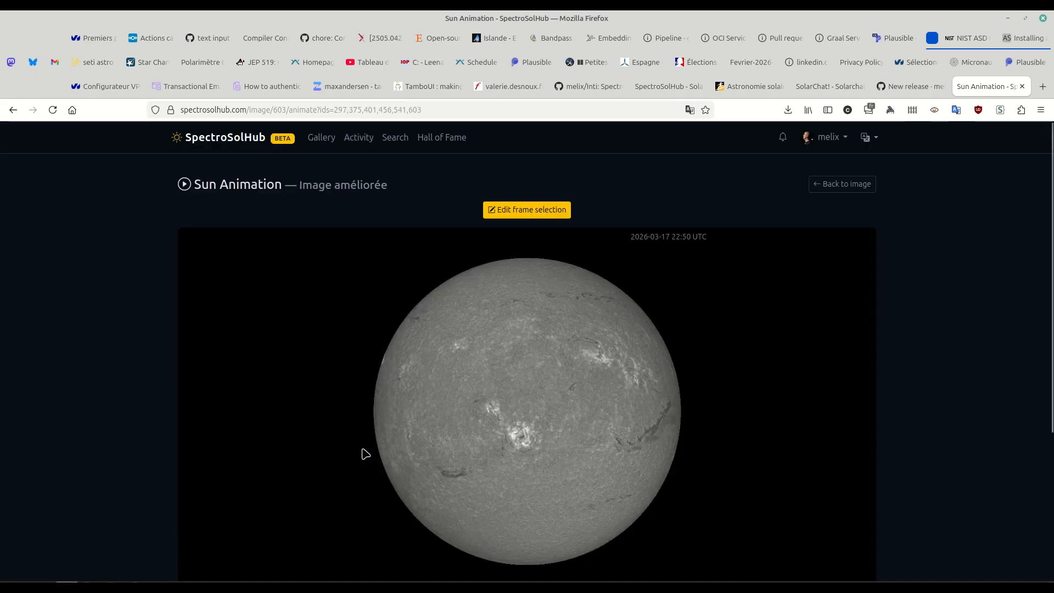
# Export the generated Sun animation as a GIF named image-améliorée, download it and close the viewer after watching it
pyautogui.scroll(-2, 120, 398)
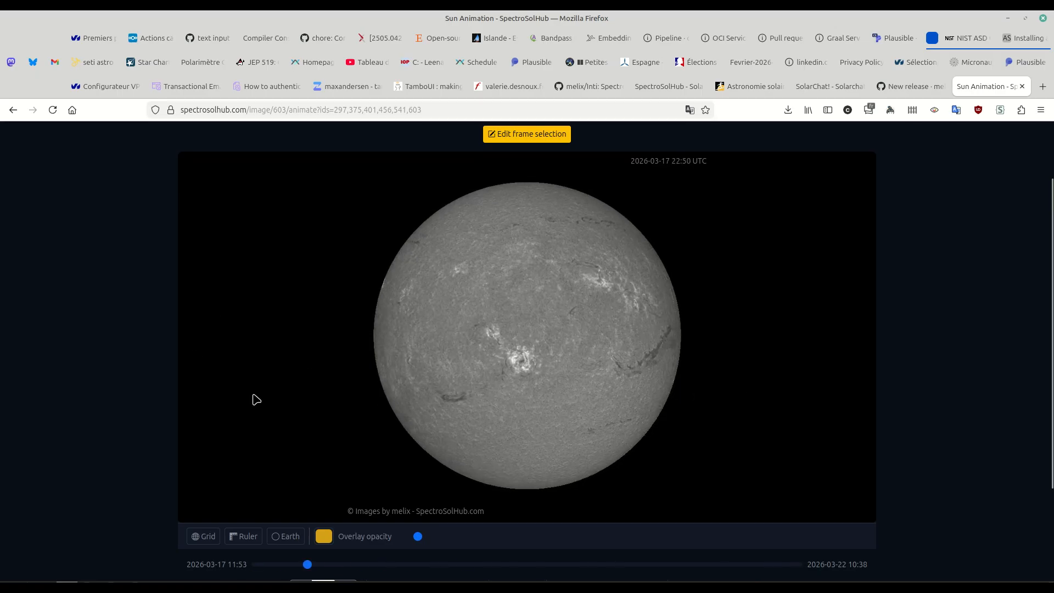
pyautogui.scroll(-2, 121, 413)
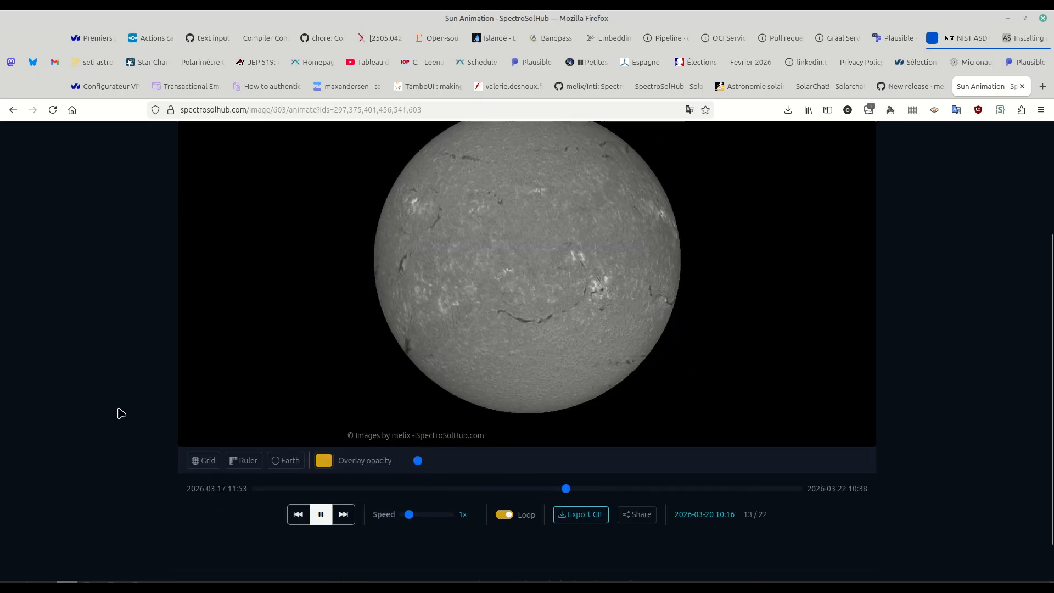
pyautogui.click(592, 520)
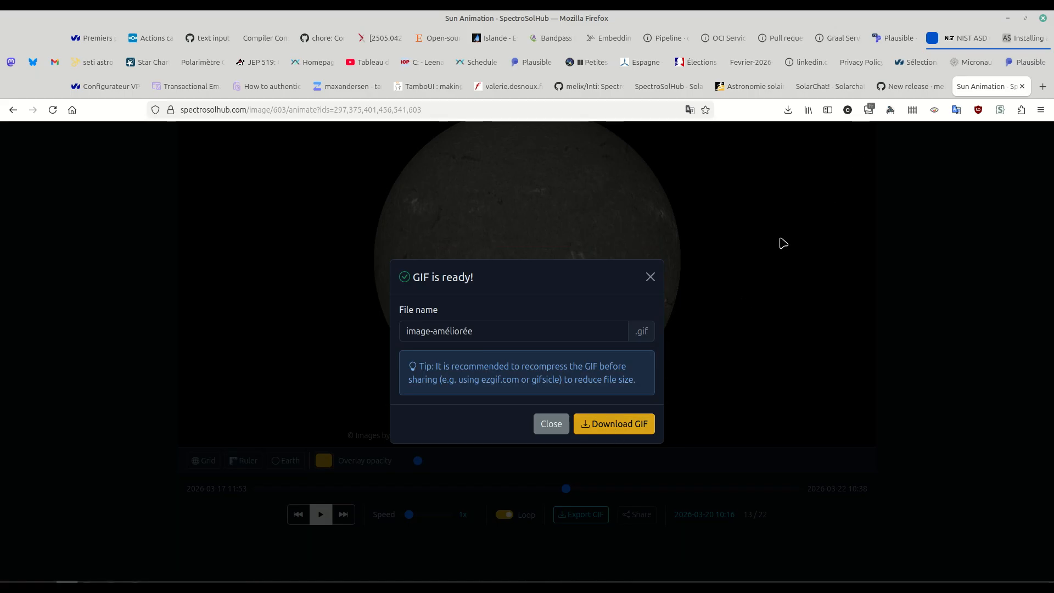
pyautogui.click(615, 424)
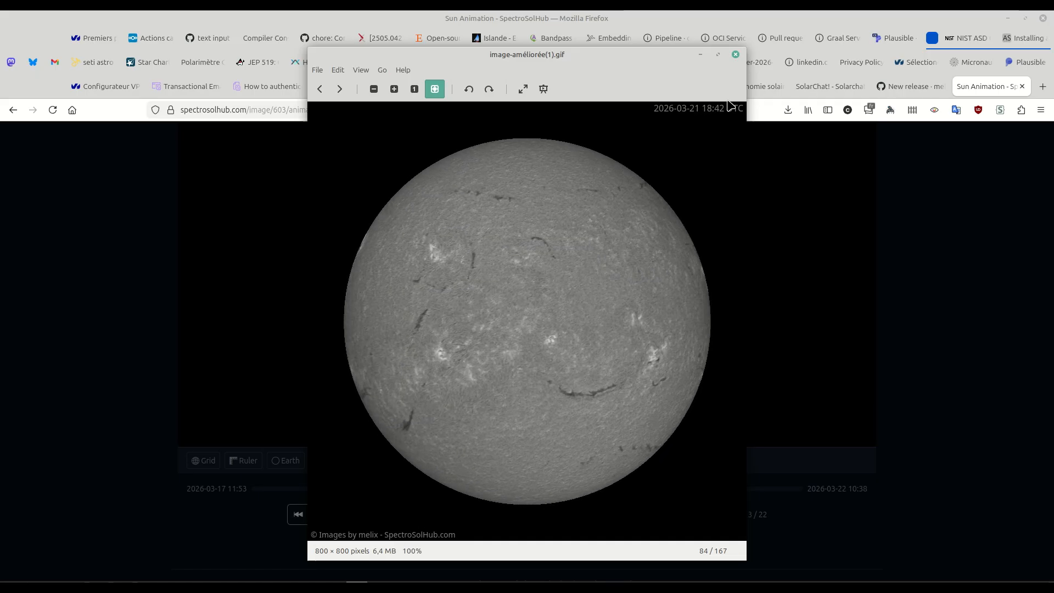
pyautogui.click(735, 55)
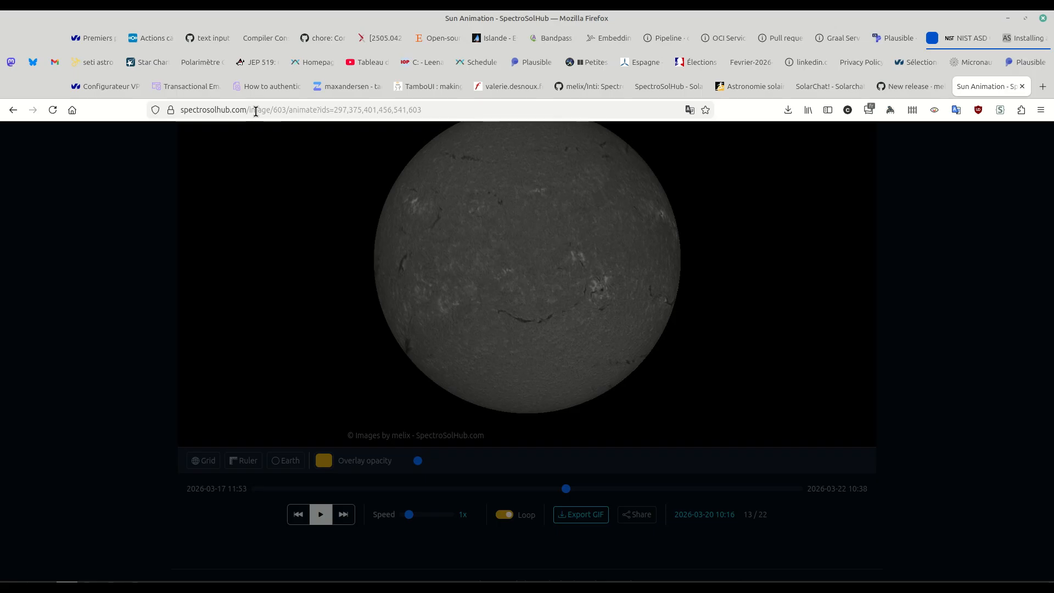
# Return to the SpectroSolHub home page and open the H-alpha 2026-03-22 observation listed directly below the Helium (D3) one
pyautogui.moveTo(256, 111); pyautogui.dragTo(550, 117)
pyautogui.press('BackSpace')
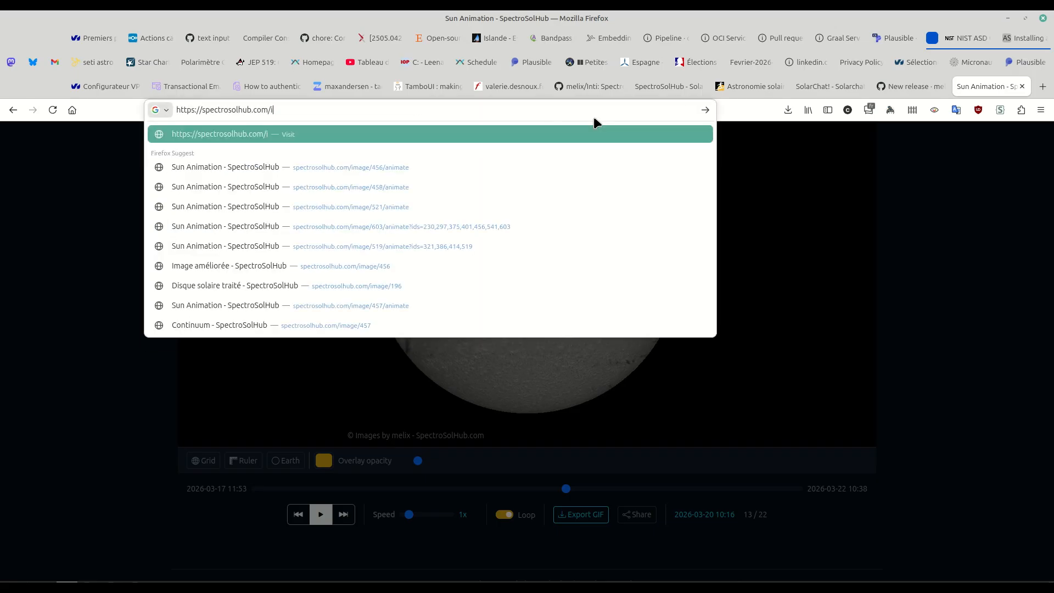
pyautogui.press('BackSpace')
pyautogui.press('Return')
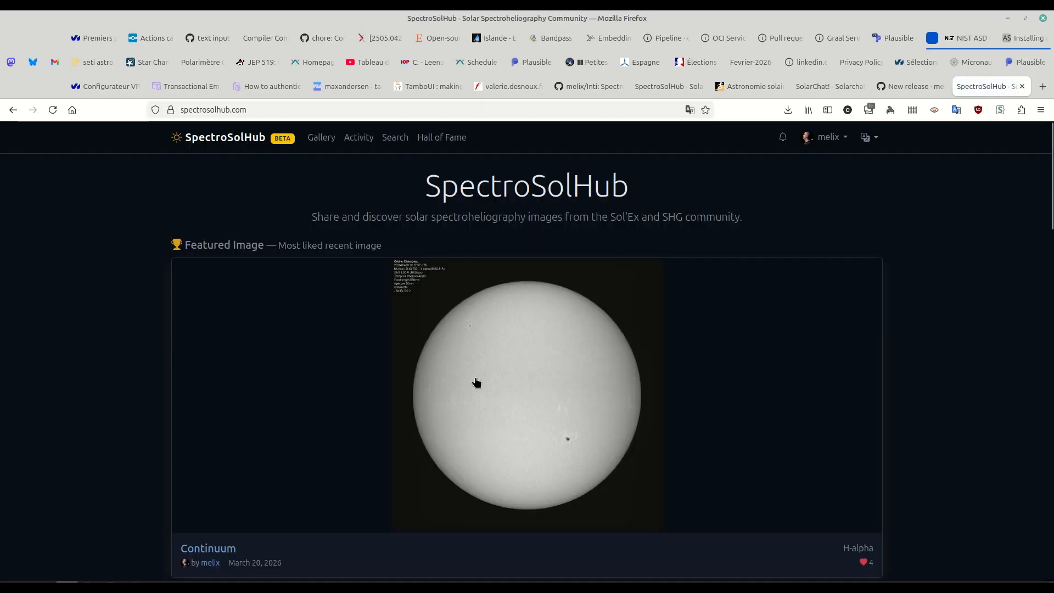
pyautogui.scroll(-10, 476, 382)
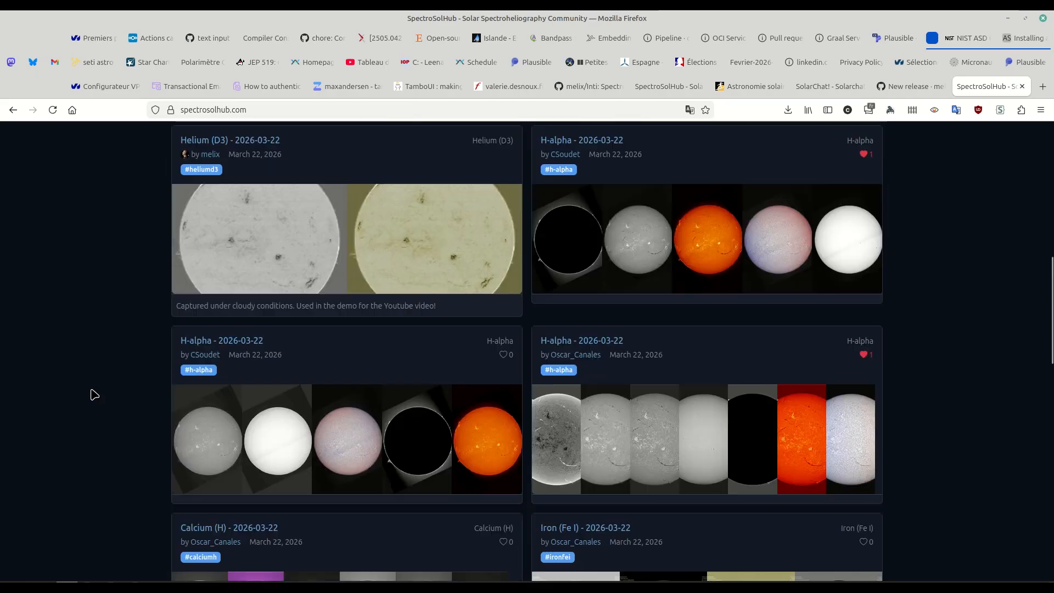
pyautogui.scroll(-3, 94, 394)
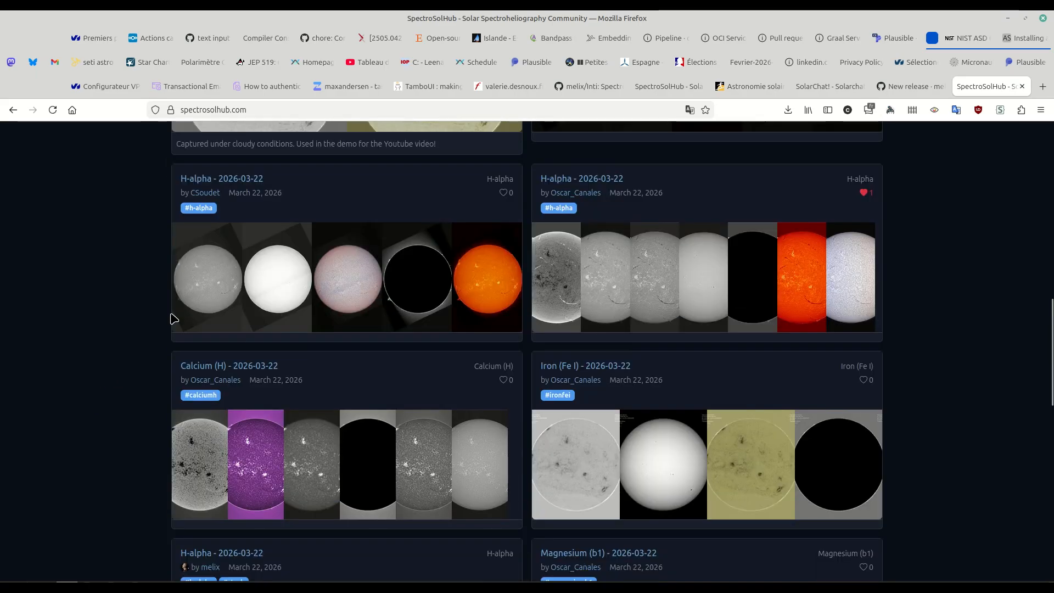
pyautogui.click(340, 286)
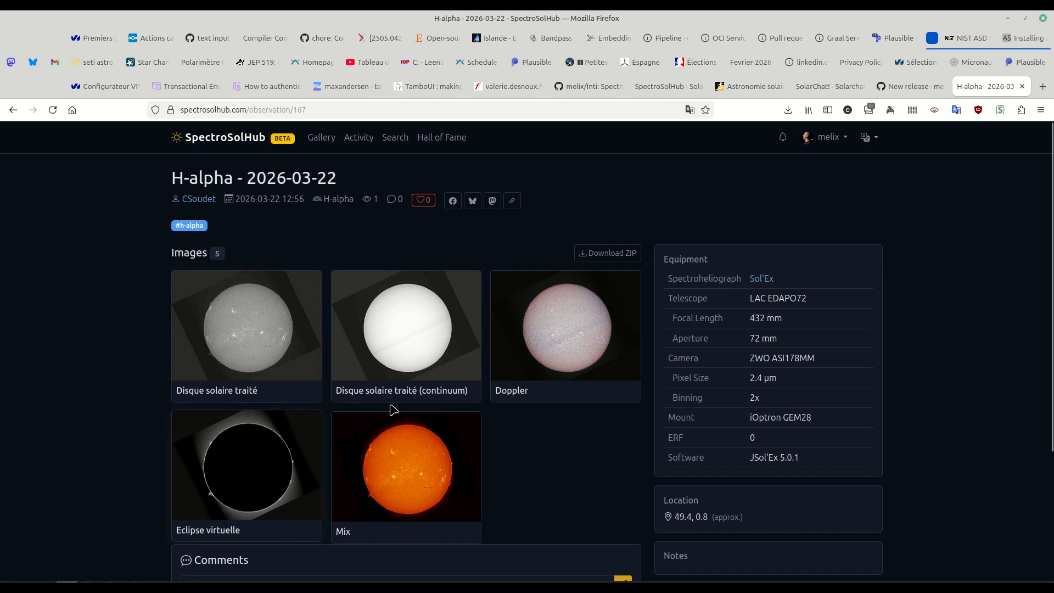
# Open the observation's Mix image and watch its timelapse as a Sun animation
pyautogui.scroll(-3, 543, 464)
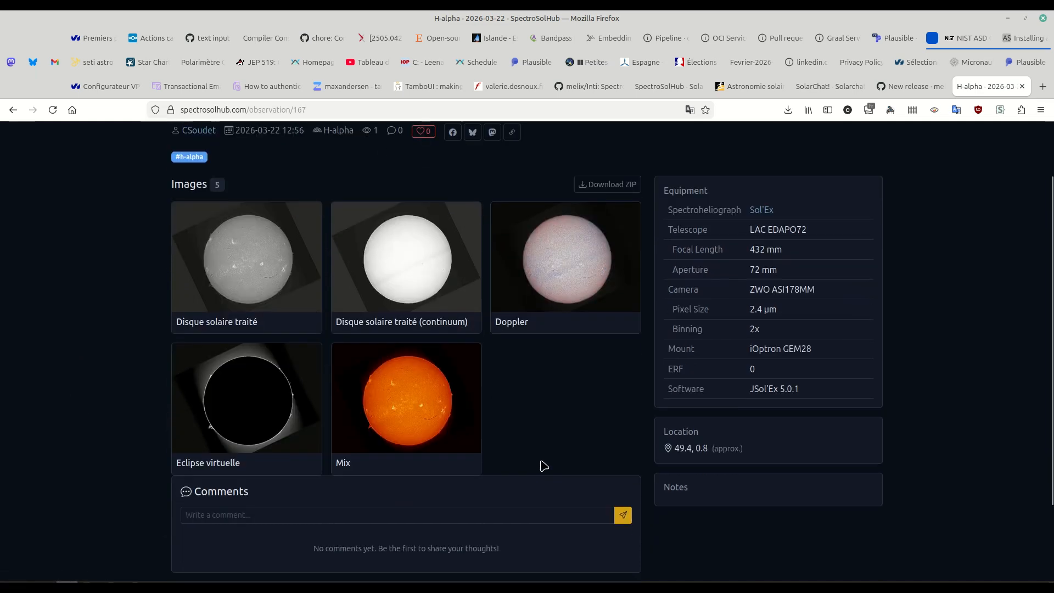
pyautogui.click(390, 395)
pyautogui.scroll(-3, 106, 396)
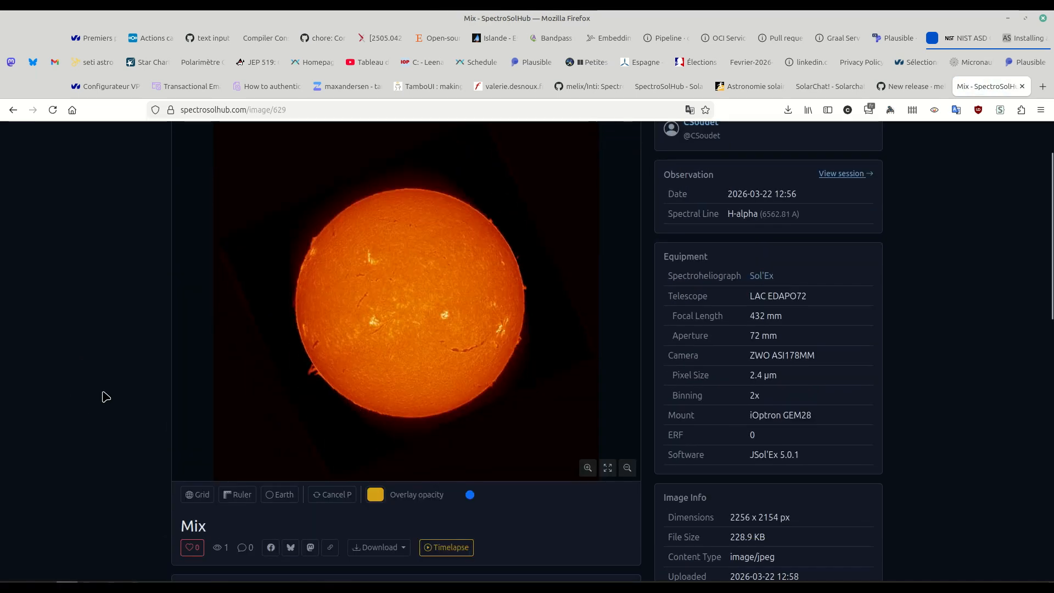
pyautogui.click(439, 544)
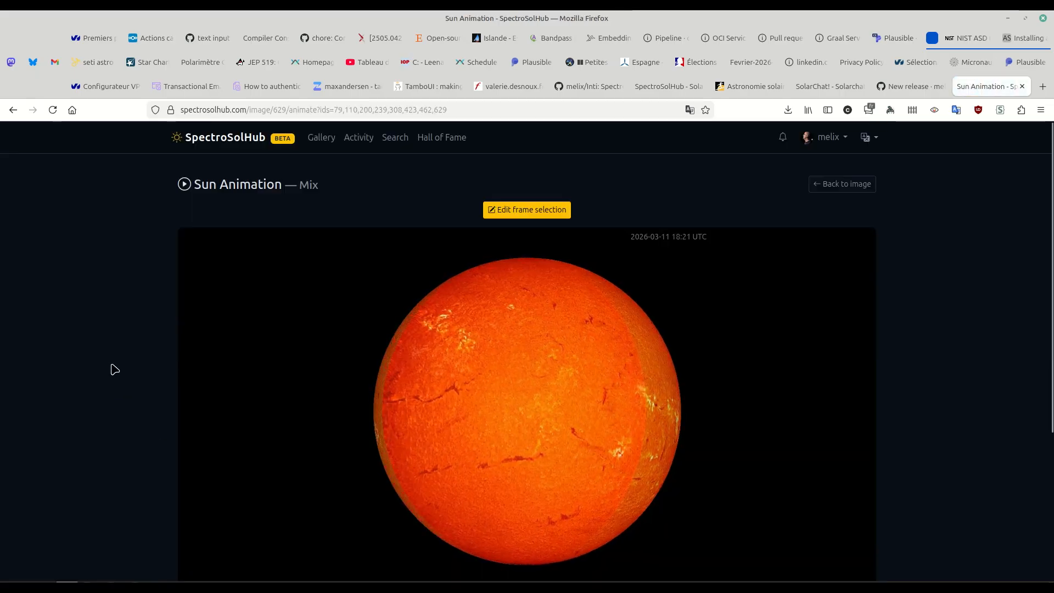
pyautogui.scroll(-3, 83, 360)
pyautogui.scroll(2, 113, 370)
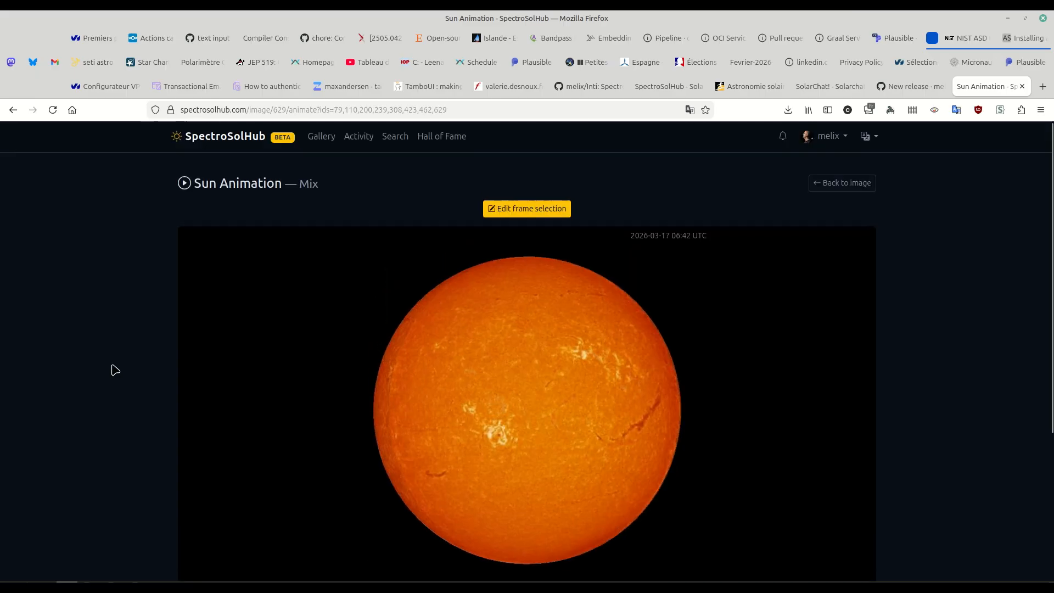
pyautogui.scroll(-4, 113, 370)
pyautogui.scroll(4, 113, 369)
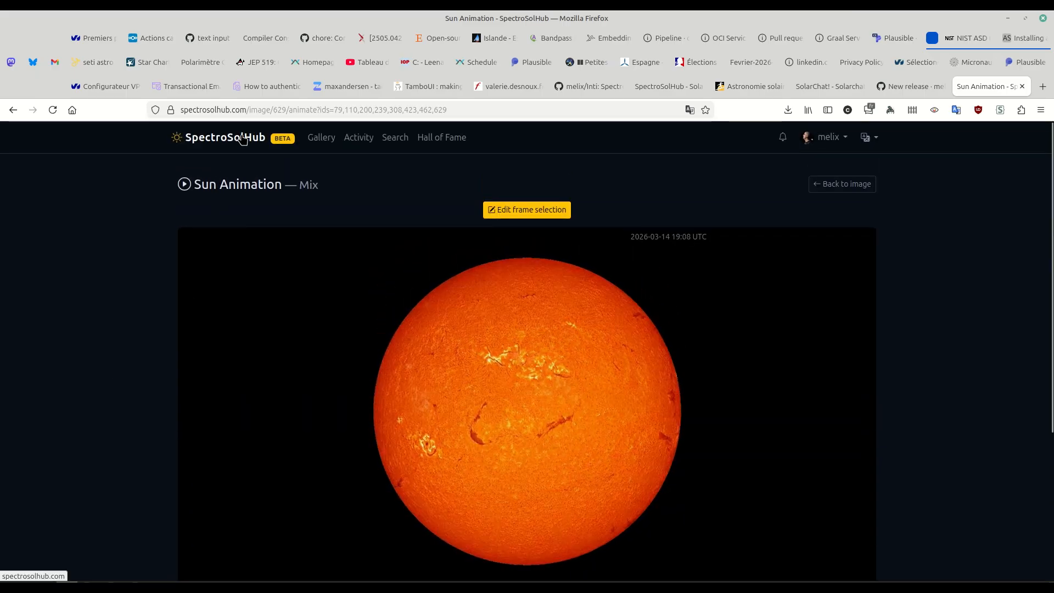
# Go back to the home feed and open the H-alpha 2026-03-22 observation listed directly above the Iron (Fe I) one
pyautogui.click(242, 139)
pyautogui.scroll(-10, 110, 364)
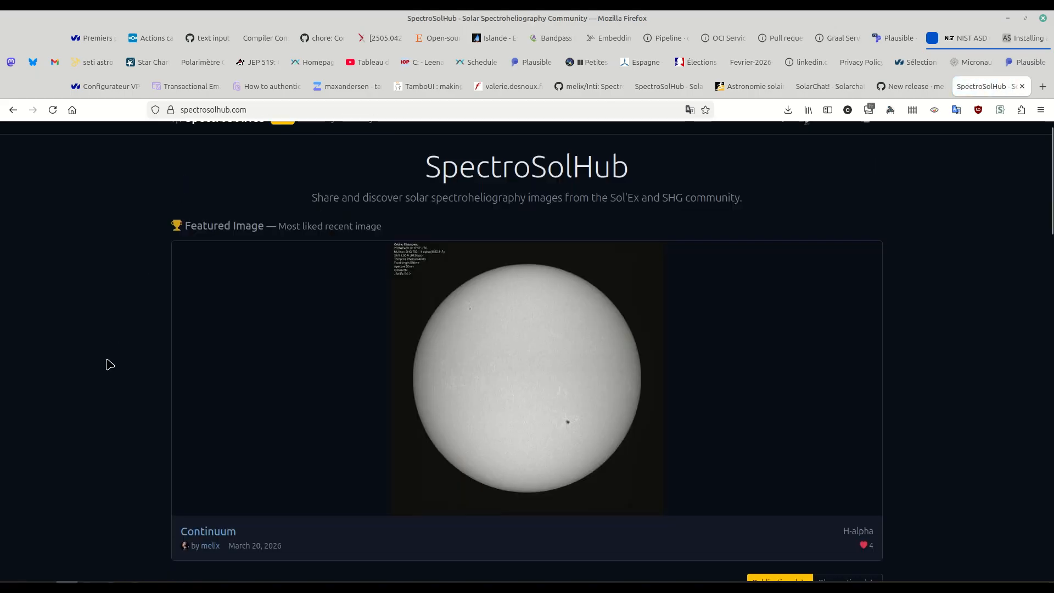
pyautogui.scroll(-3, 110, 365)
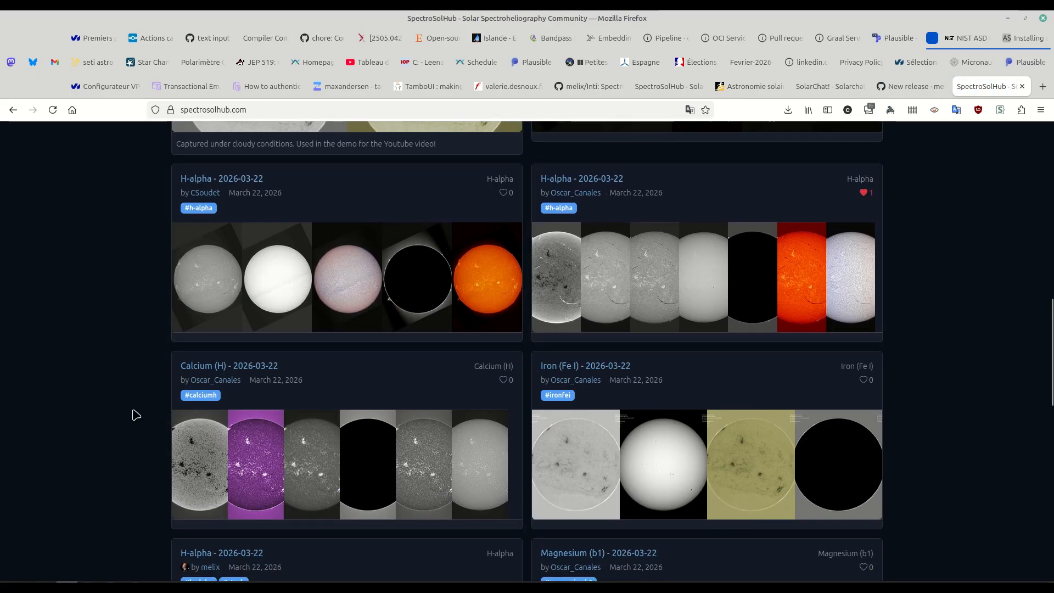
pyautogui.scroll(-2, 143, 416)
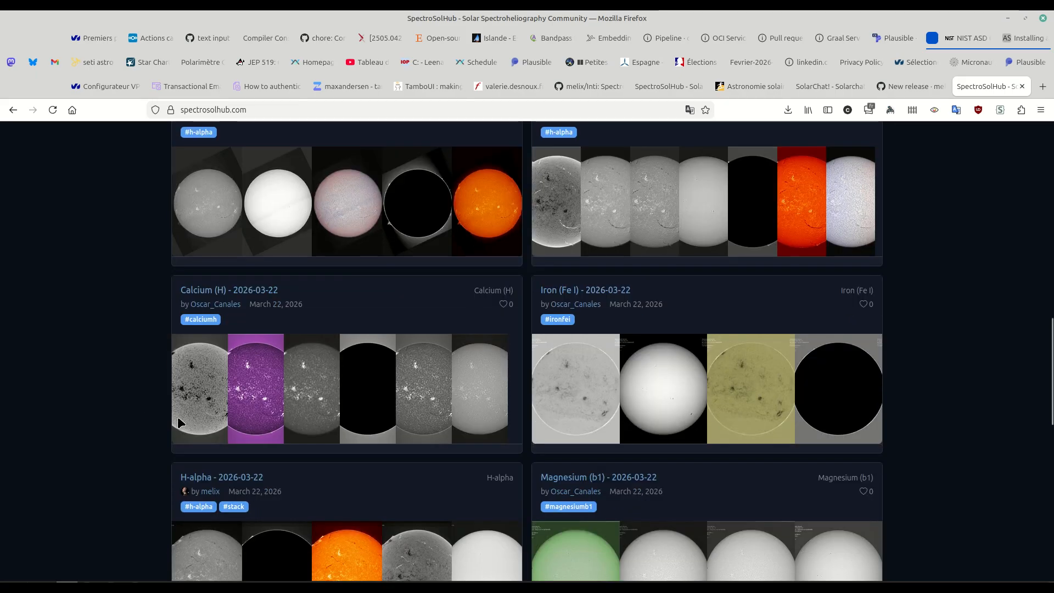
pyautogui.click(307, 400)
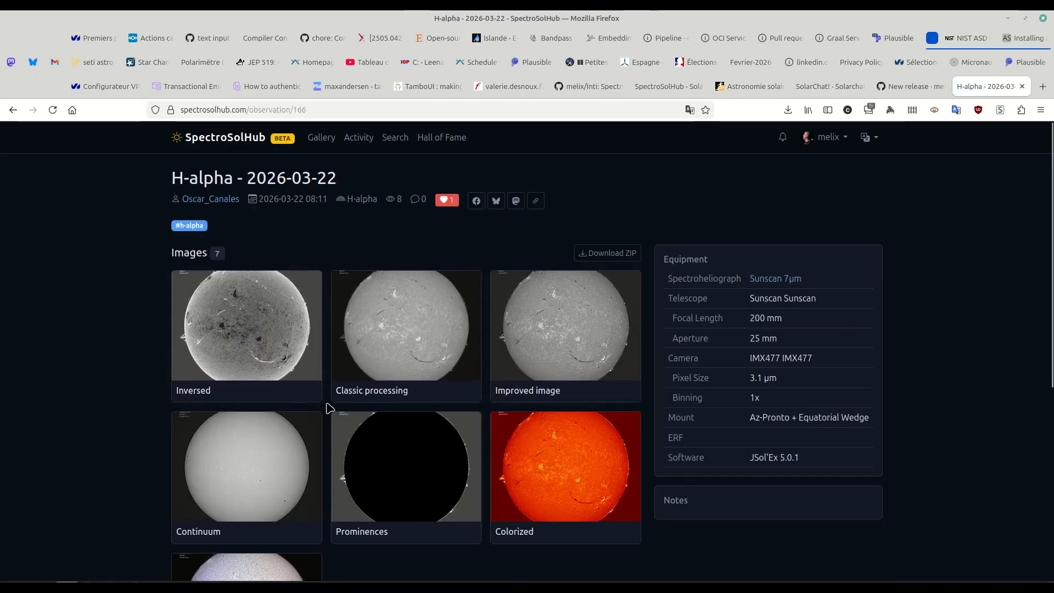
# Open the observation's Improved image and watch its timelapse as a Sun animation
pyautogui.click(567, 350)
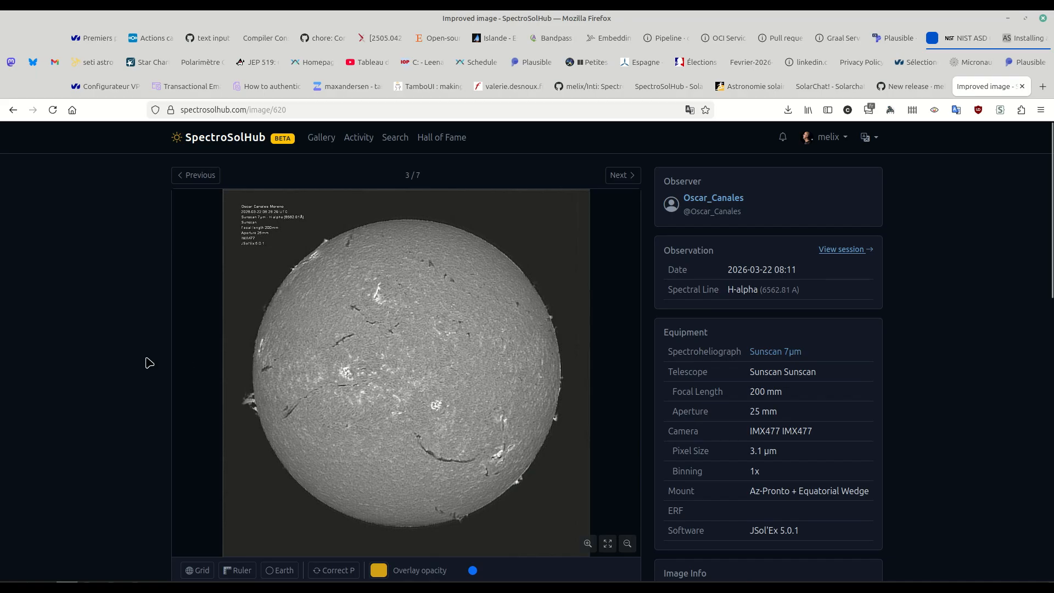
pyautogui.scroll(-5, 149, 363)
pyautogui.click(445, 396)
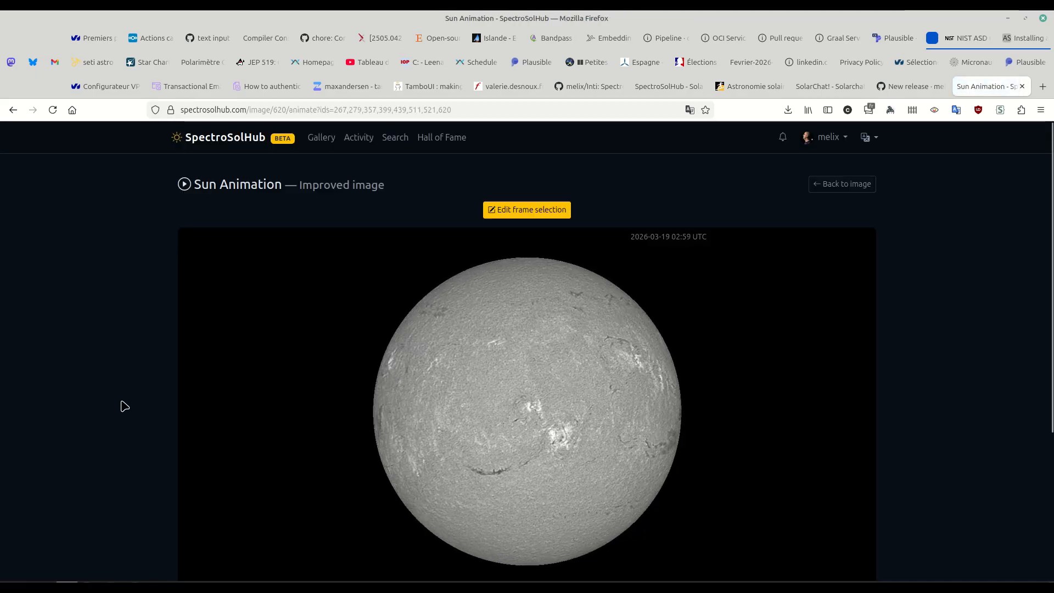
pyautogui.scroll(-2, 124, 406)
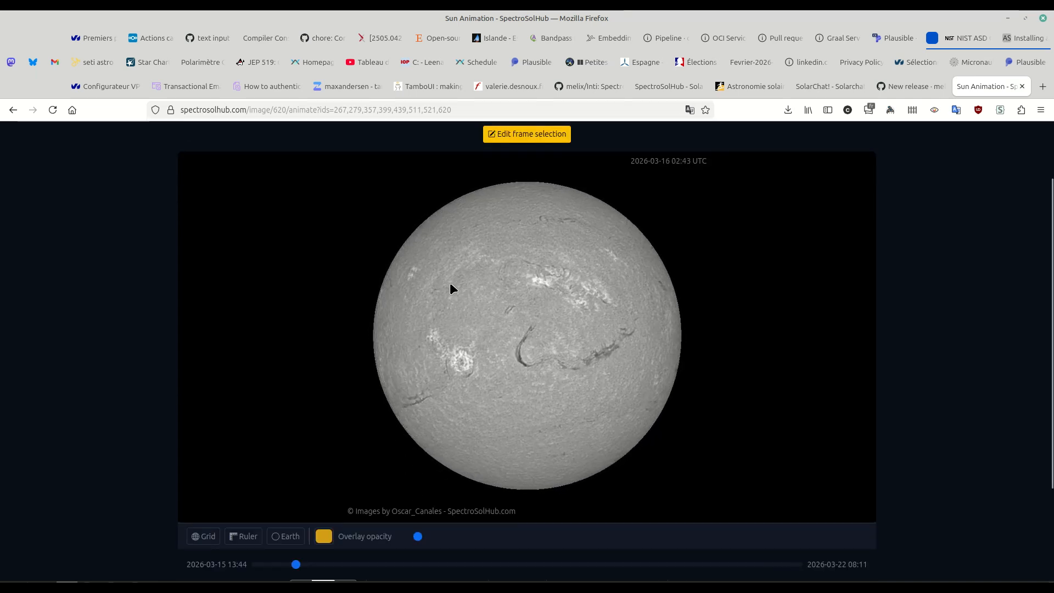
pyautogui.scroll(2, 172, 373)
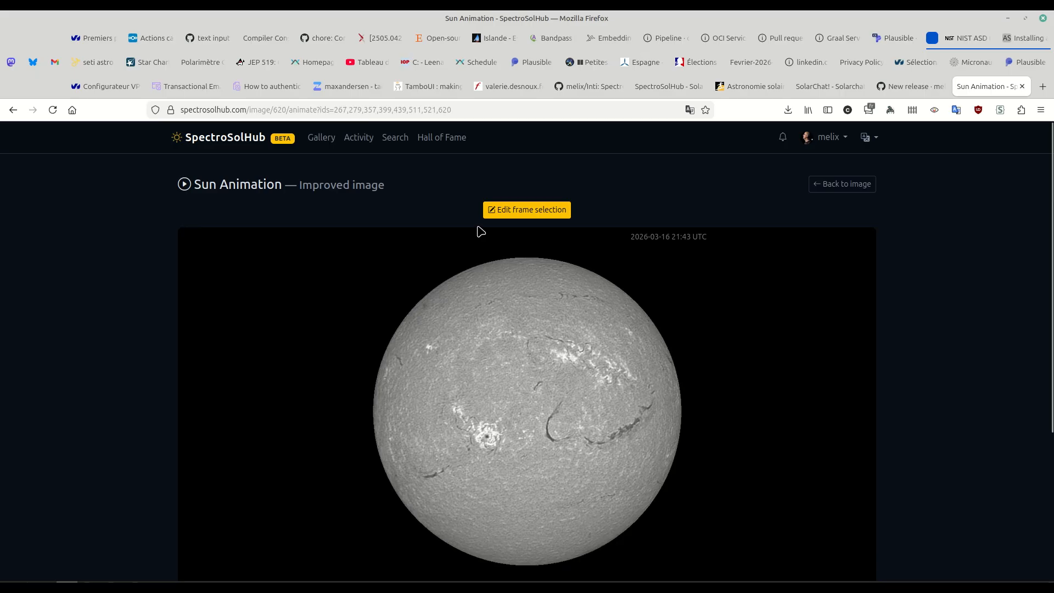
# Go back to the home feed and open the H-alpha 2026-03-22 observation tagged #stack
pyautogui.click(259, 138)
pyautogui.scroll(-10, 117, 339)
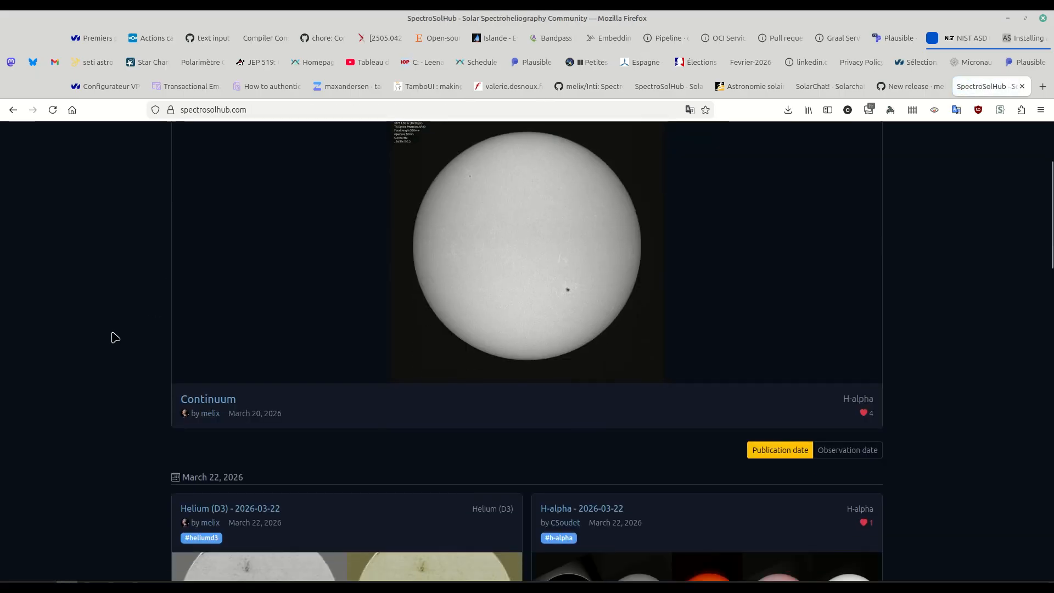
pyautogui.scroll(-6, 110, 340)
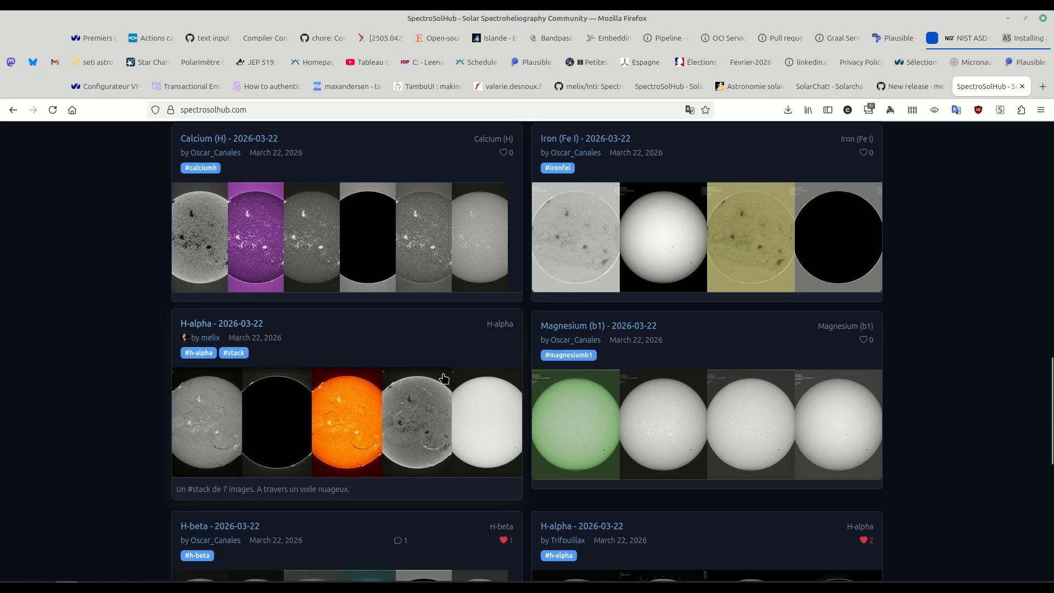
pyautogui.click(367, 404)
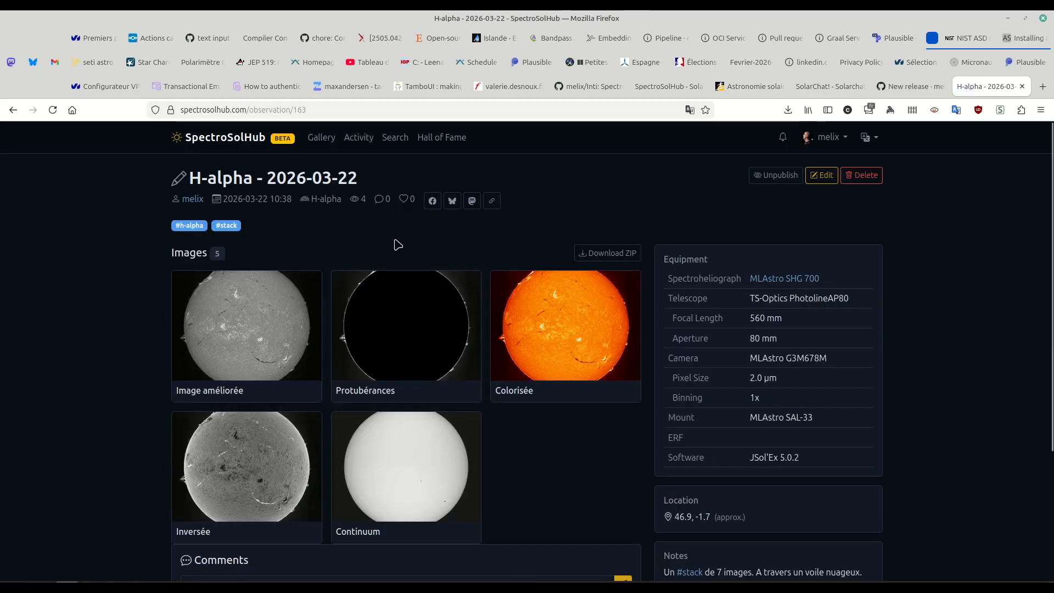
# Open the observation's Image améliorée, start its timelapse and open the animation's frame selection
pyautogui.scroll(-3, 466, 457)
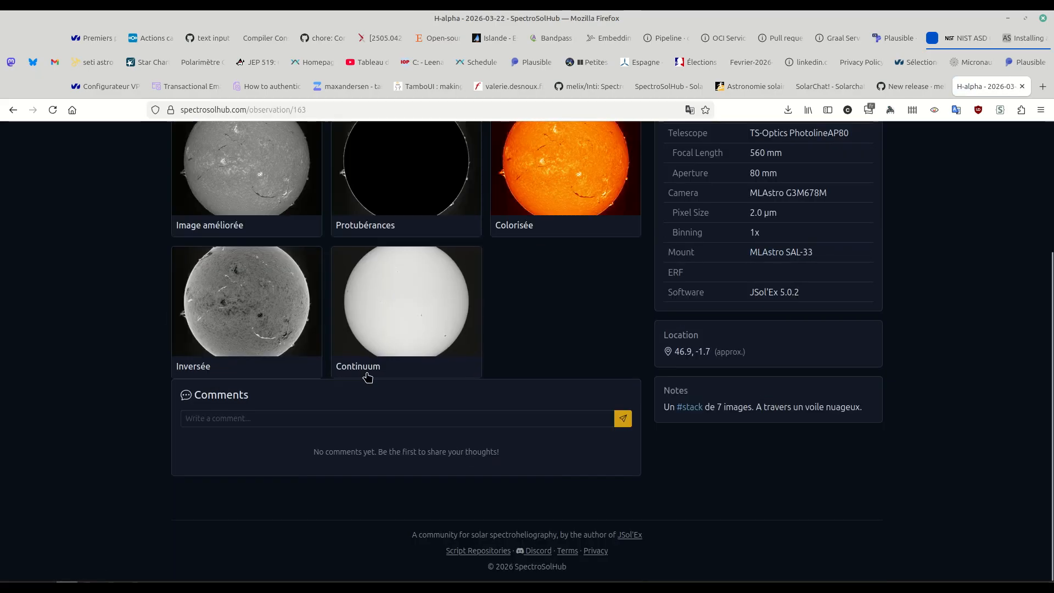
pyautogui.scroll(3, 329, 395)
pyautogui.click(299, 329)
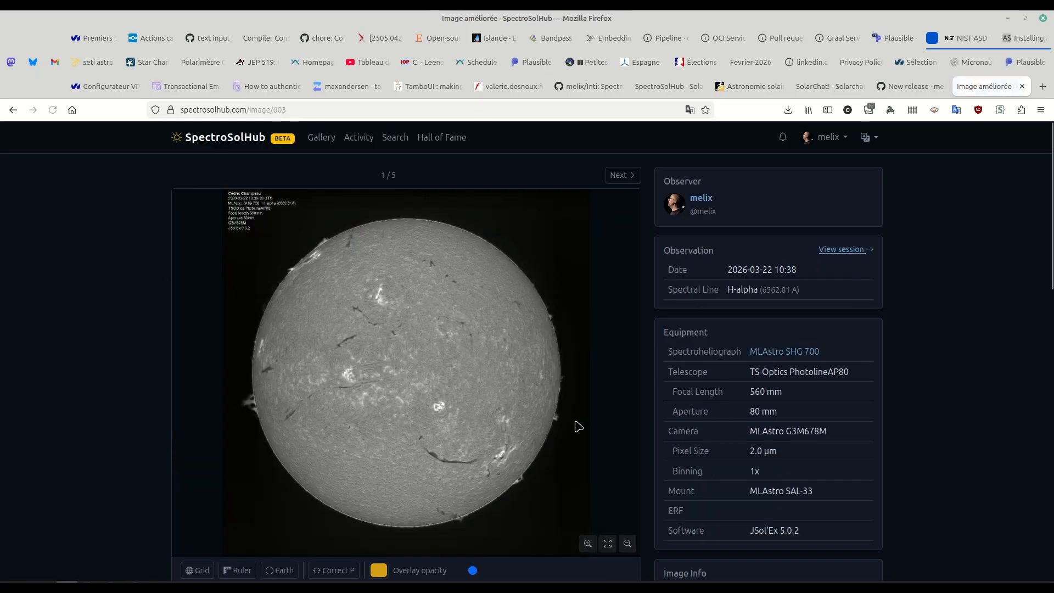
pyautogui.scroll(-5, 90, 452)
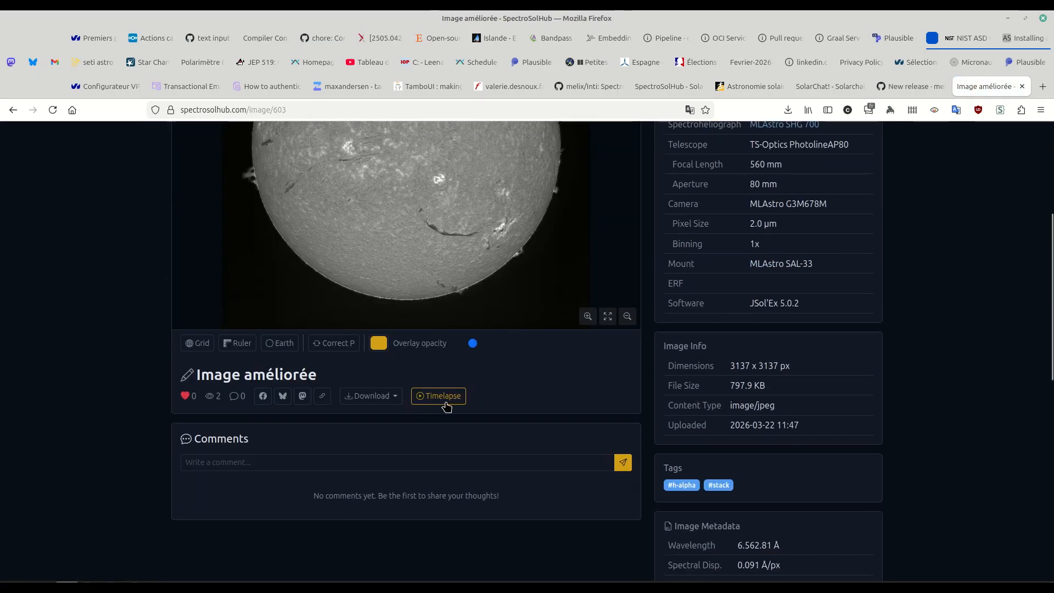
pyautogui.click(432, 401)
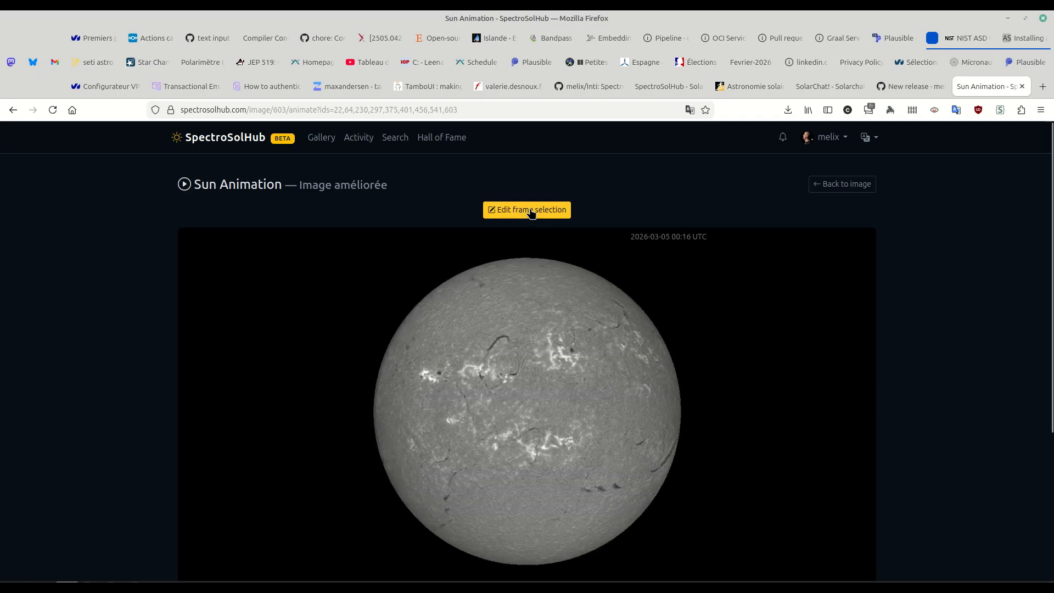
pyautogui.click(531, 212)
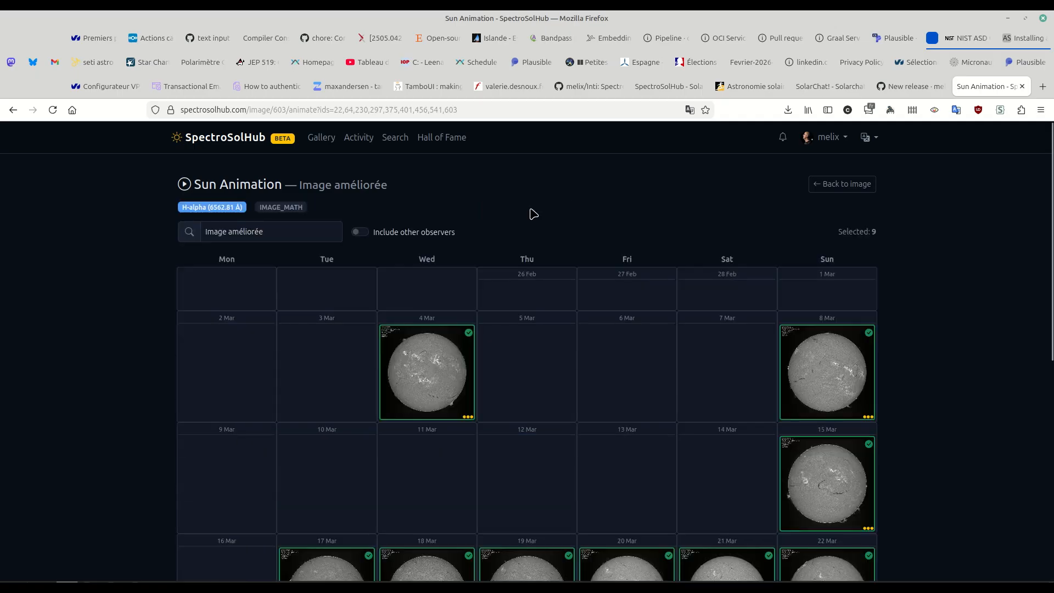
# Include other observers in the frame selection and shorten the image title filter to "Image"
pyautogui.scroll(-3, 328, 339)
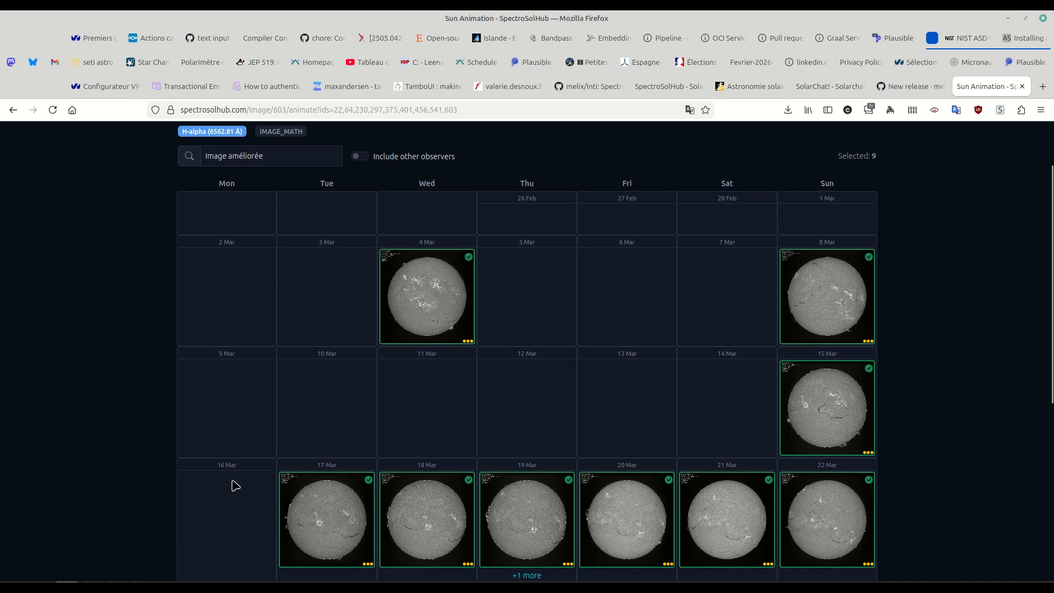
pyautogui.scroll(-3, 235, 486)
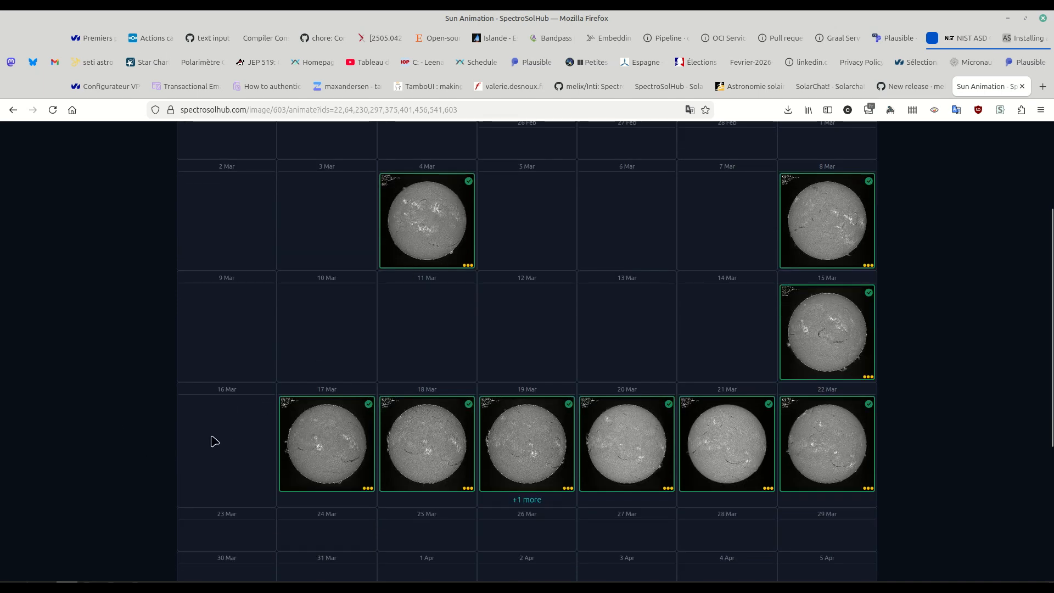
pyautogui.scroll(5, 123, 373)
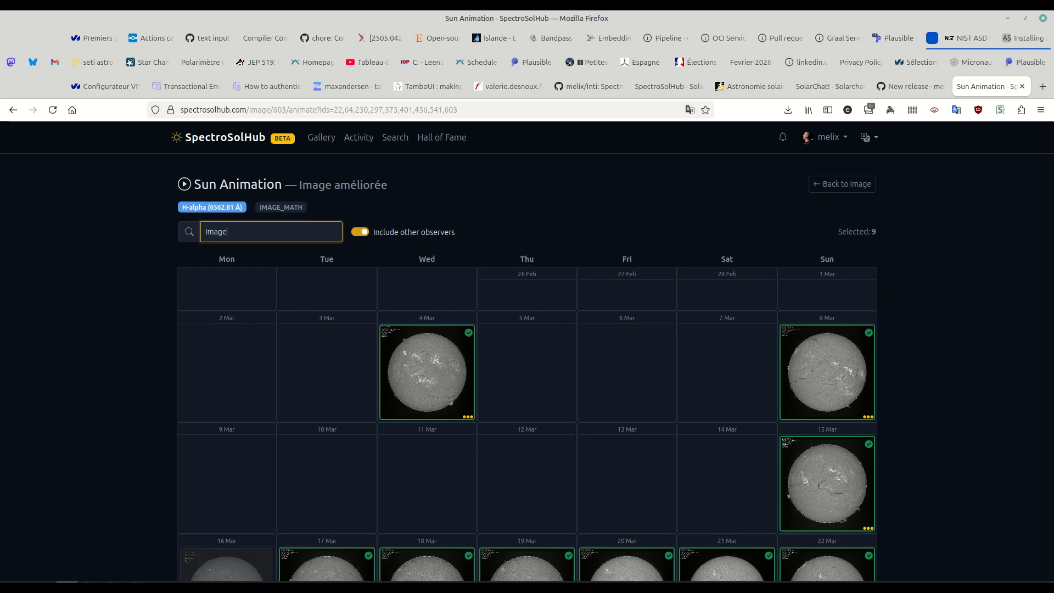
pyautogui.scroll(-5, 47, 275)
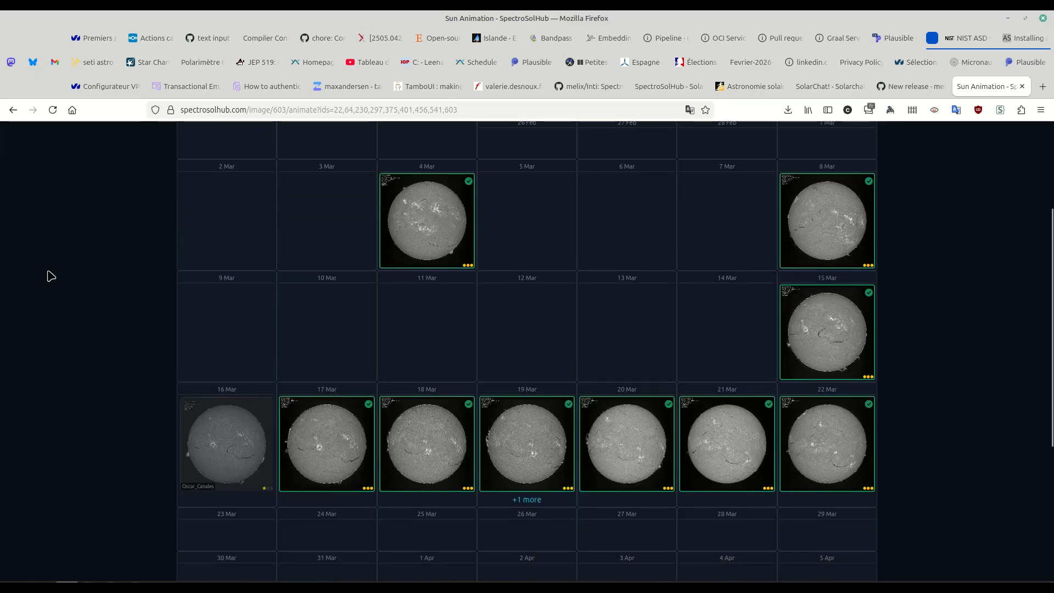
pyautogui.scroll(3, 225, 204)
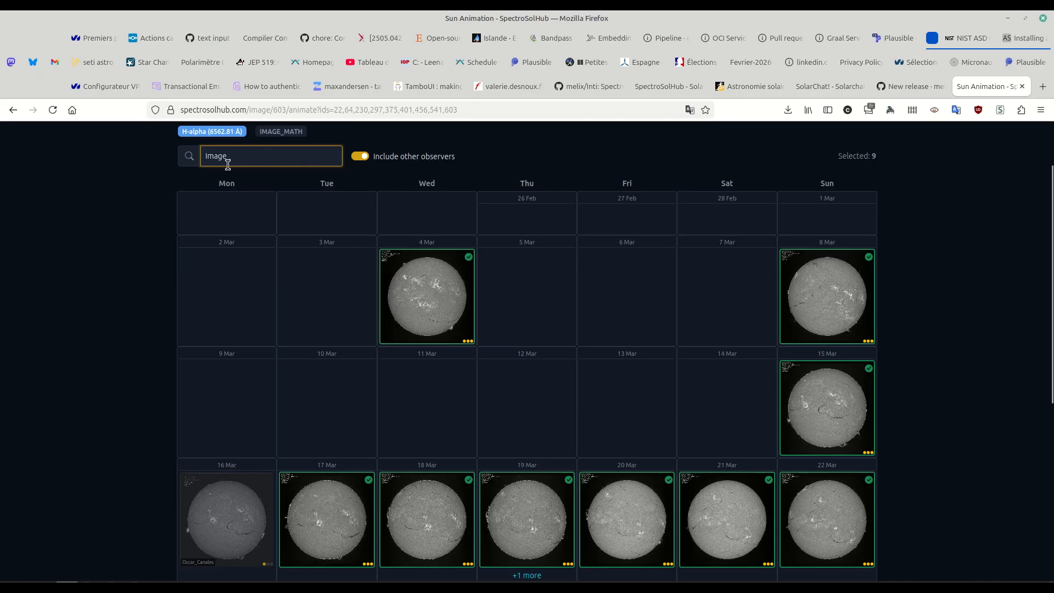
# Preview the other observer's 16 March image and add it to the animation frames
pyautogui.scroll(-3, 87, 417)
pyautogui.moveTo(245, 464)
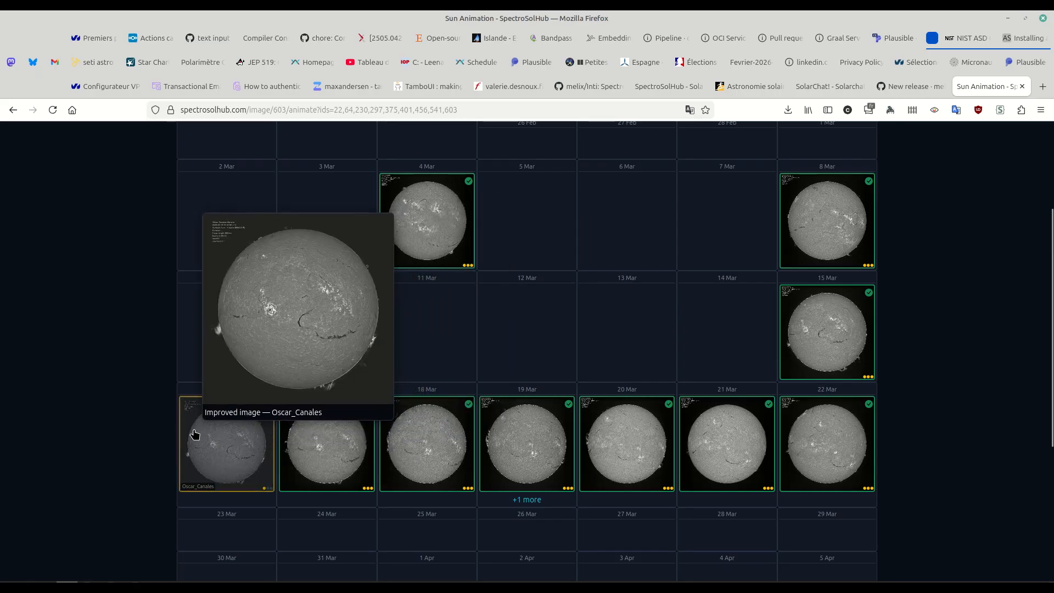
pyautogui.scroll(-6, 114, 354)
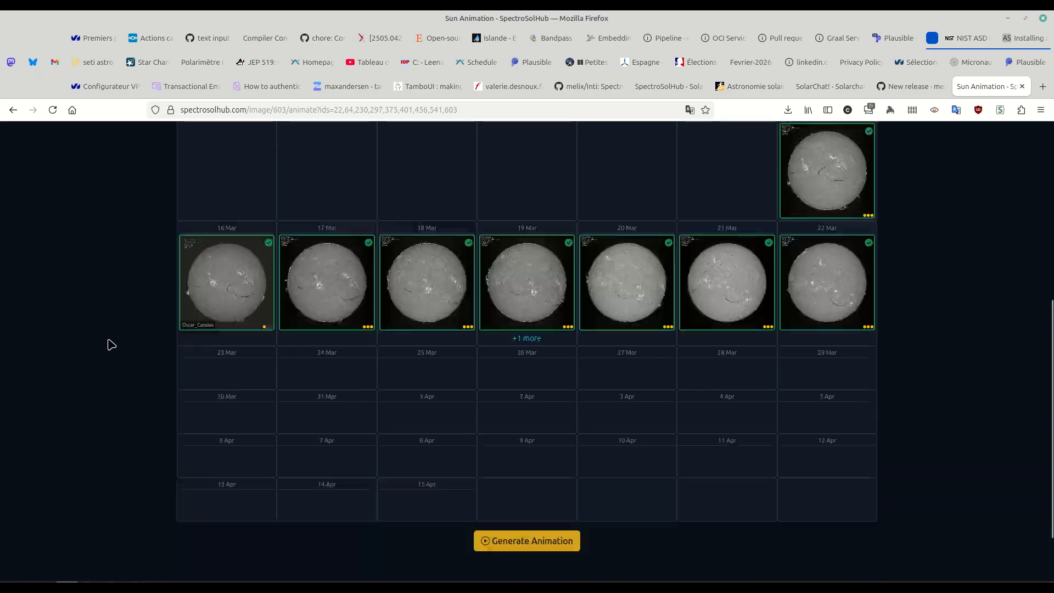
# Remove the 4, 8 and 15 March frames from the selection and generate the animation
pyautogui.scroll(9, 362, 293)
pyautogui.click(400, 318)
pyautogui.click(823, 305)
pyautogui.click(831, 400)
pyautogui.scroll(-5, 937, 429)
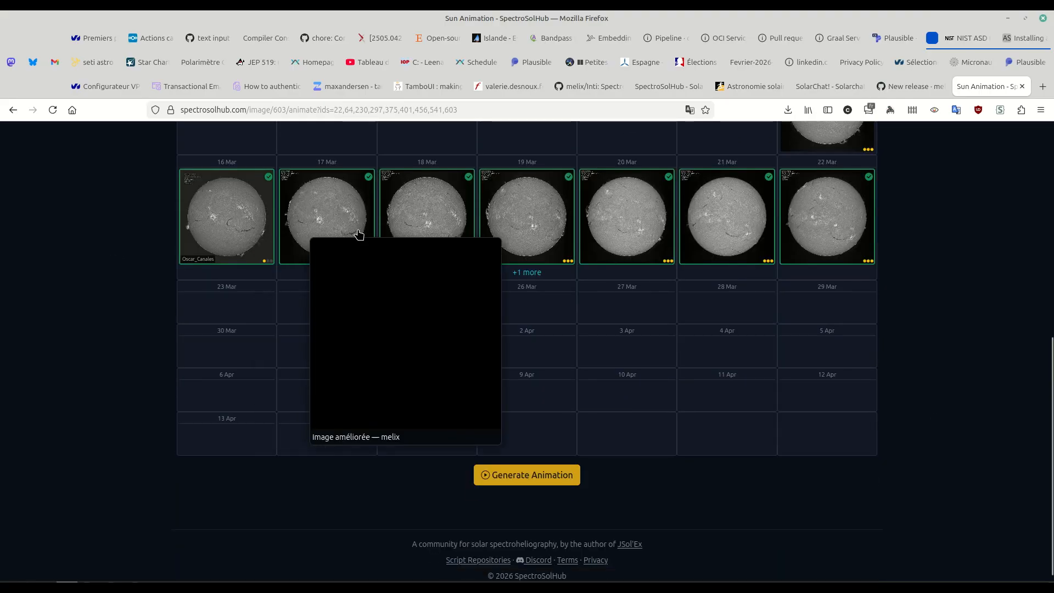
pyautogui.click(551, 480)
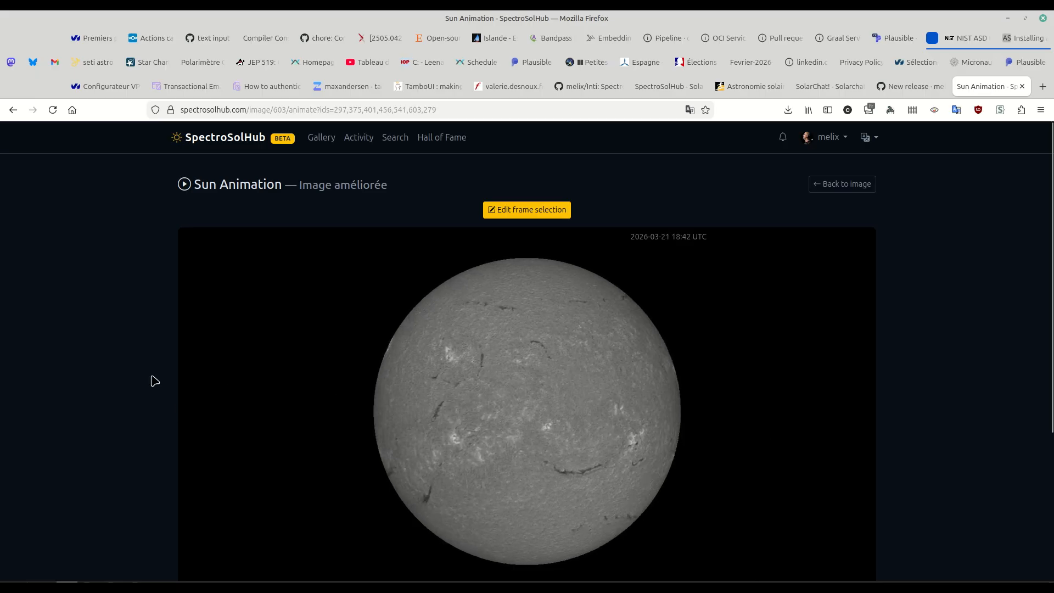
# Watch the regenerated Sun animation and look over its overlay and timeline controls
pyautogui.scroll(-1, 80, 371)
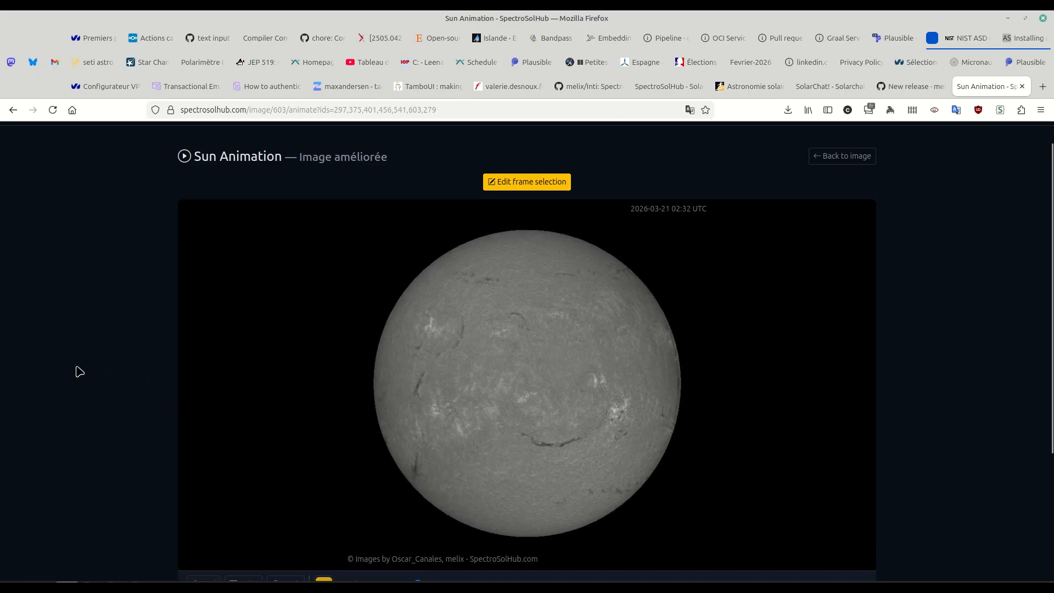
pyautogui.scroll(1, 80, 372)
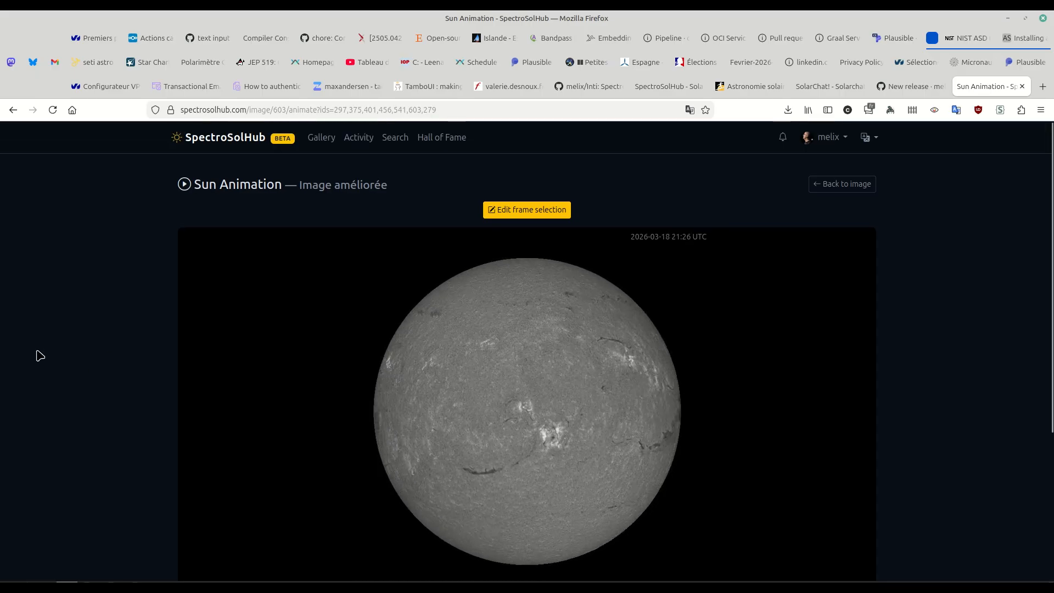
pyautogui.scroll(-3, 35, 355)
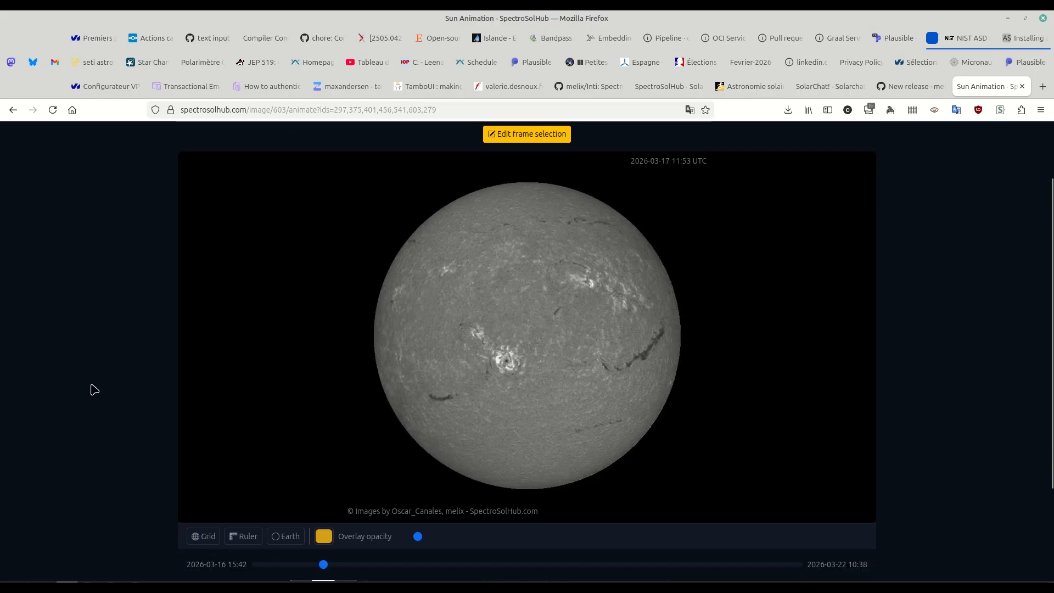
pyautogui.scroll(-2, 94, 389)
pyautogui.scroll(5, 97, 387)
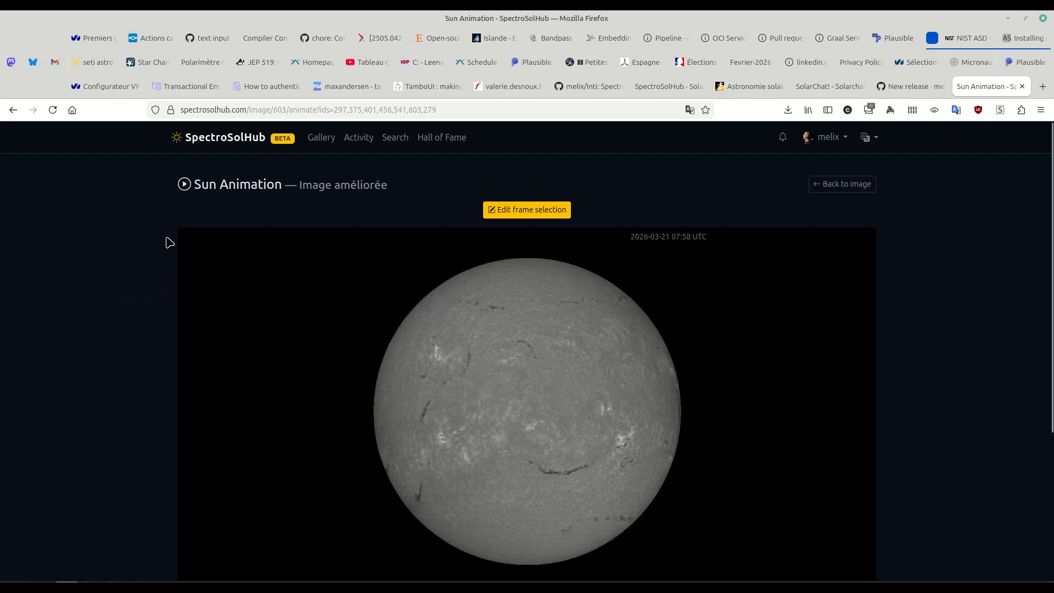
# View the Observation Activity page, and browse the Hall of Fame's top observers and top observations
pyautogui.click(357, 138)
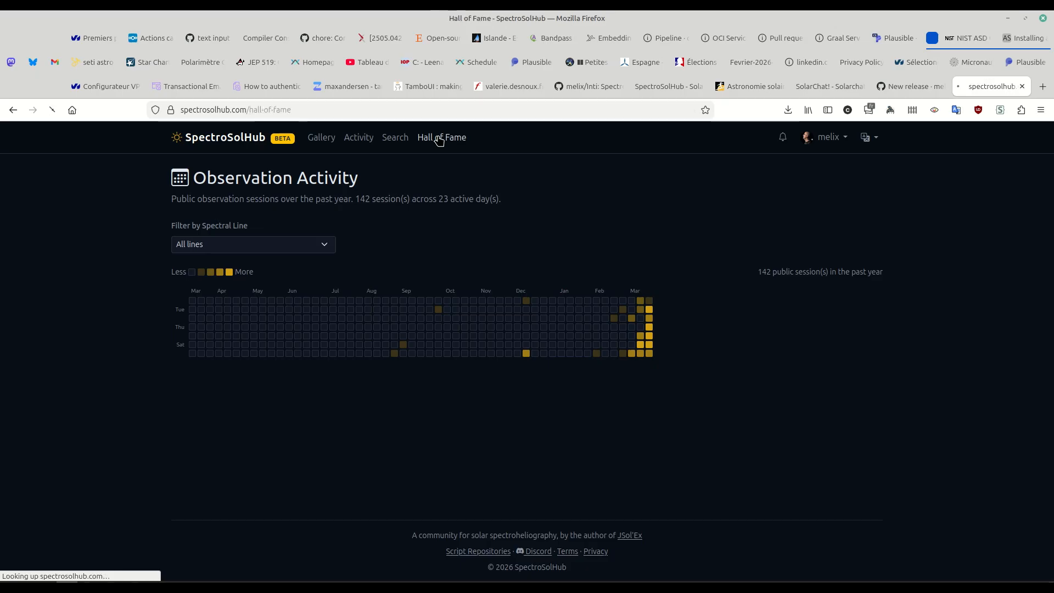
pyautogui.scroll(-10, 860, 360)
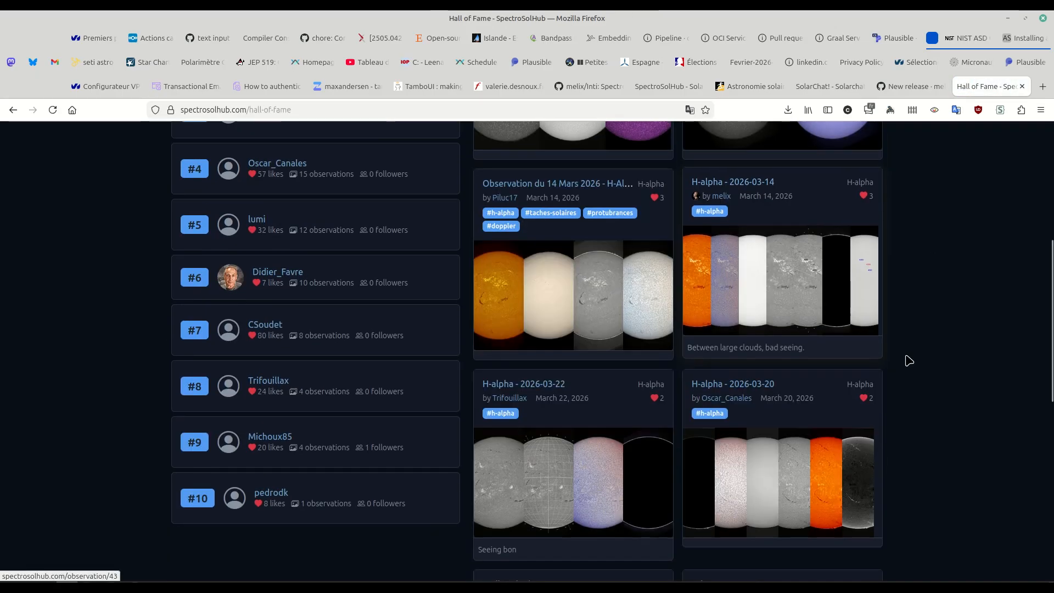
pyautogui.scroll(5, 503, 369)
pyautogui.scroll(5, 503, 369)
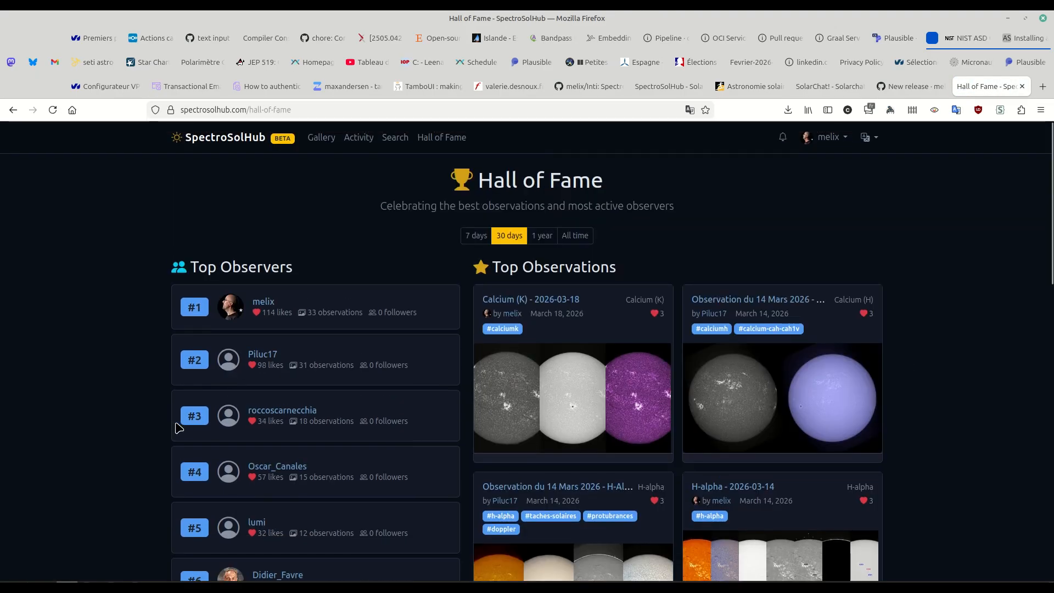
pyautogui.scroll(-3, 147, 341)
pyautogui.scroll(3, 148, 342)
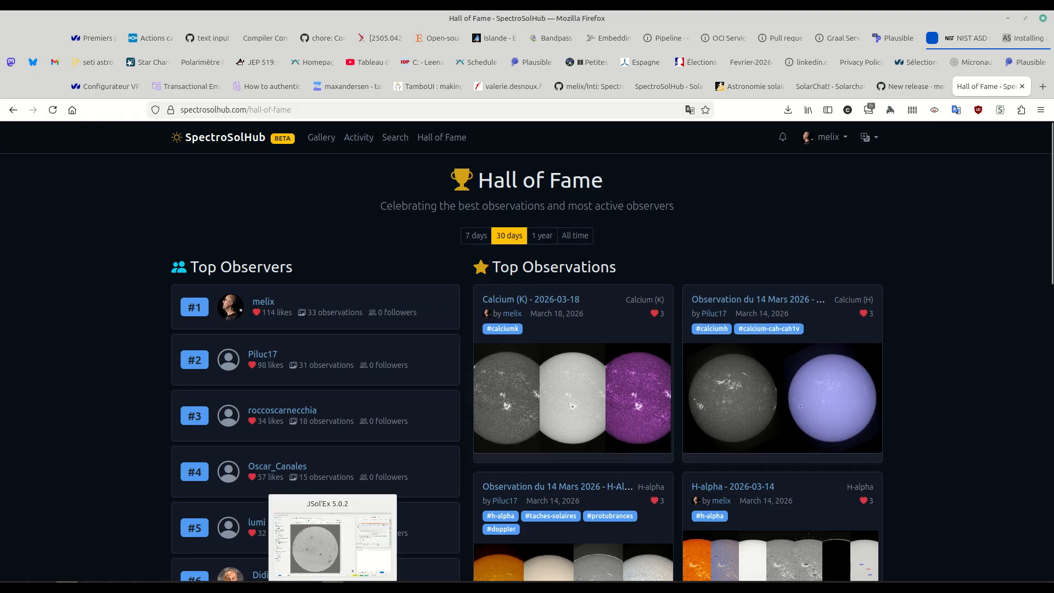
# Switch to JSol'Ex and start a batch file selection in the Sharpcap folder 2026-03-21
pyautogui.click(332, 585)
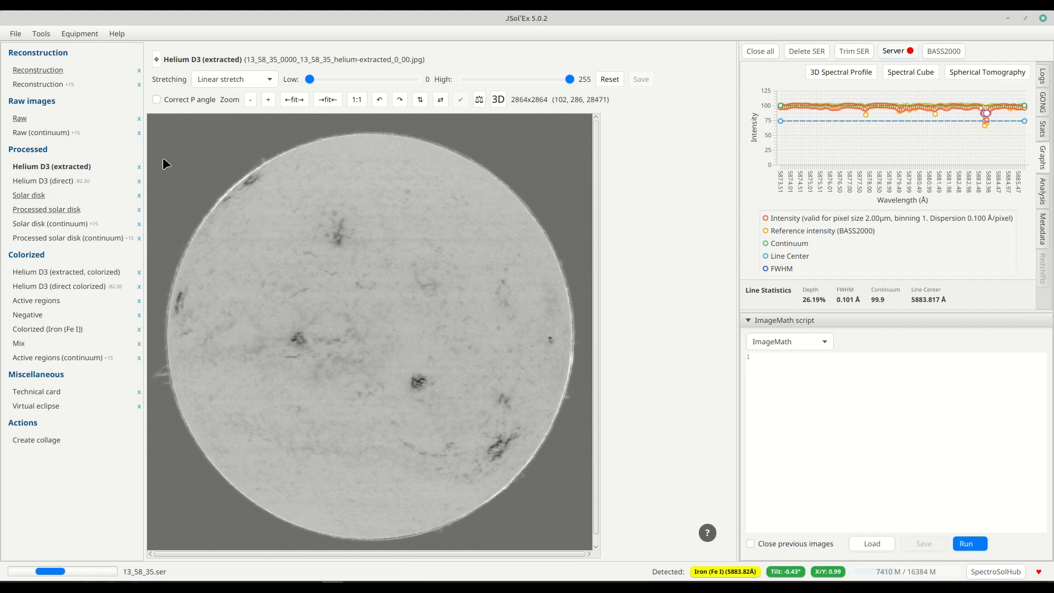
pyautogui.click(16, 33)
pyautogui.click(28, 64)
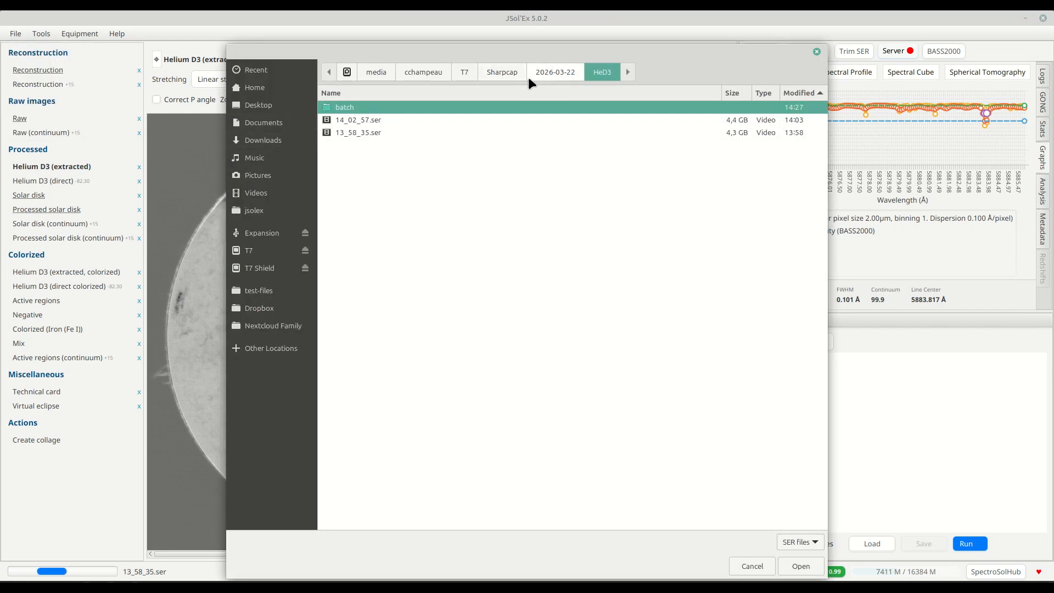
pyautogui.click(502, 75)
pyautogui.doubleClick(355, 120)
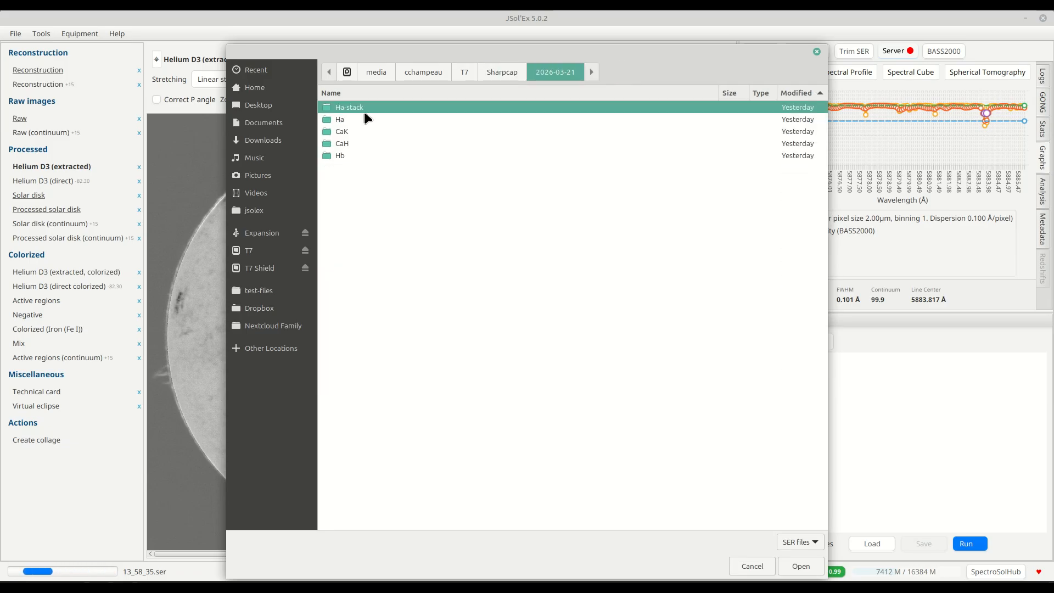
# Add 14_27_21.ser, 14_26_59.ser and 14_26_33.ser from the Ha-stack folder to the batch, without adding more files
pyautogui.doubleClick(364, 109)
pyautogui.click(359, 120)
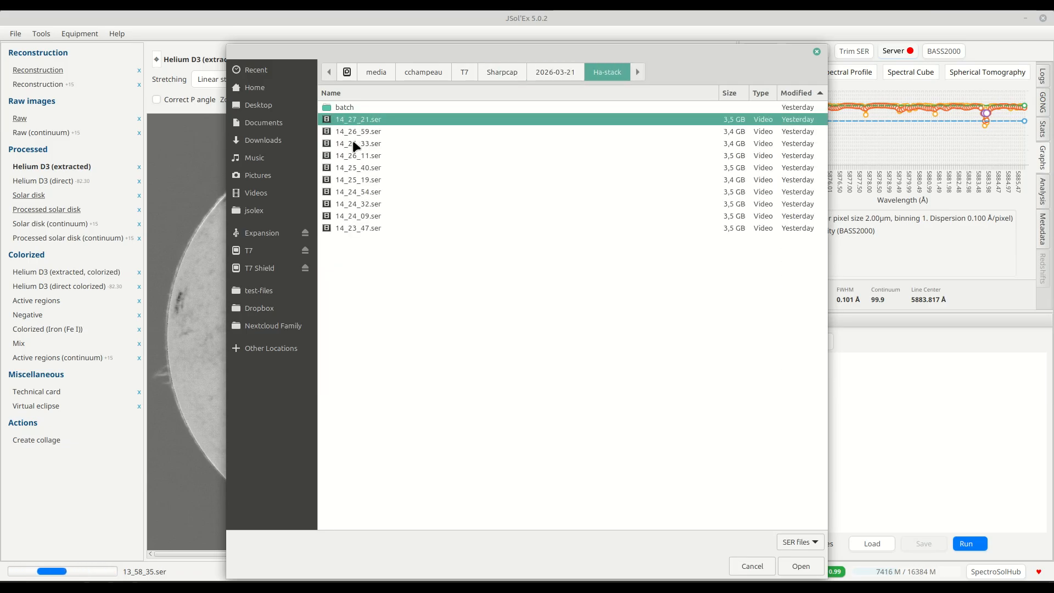
pyautogui.keyDown('shift'); pyautogui.click(353, 142); pyautogui.keyUp('shift')
pyautogui.keyDown('shift'); pyautogui.click(373, 201); pyautogui.keyUp('shift')
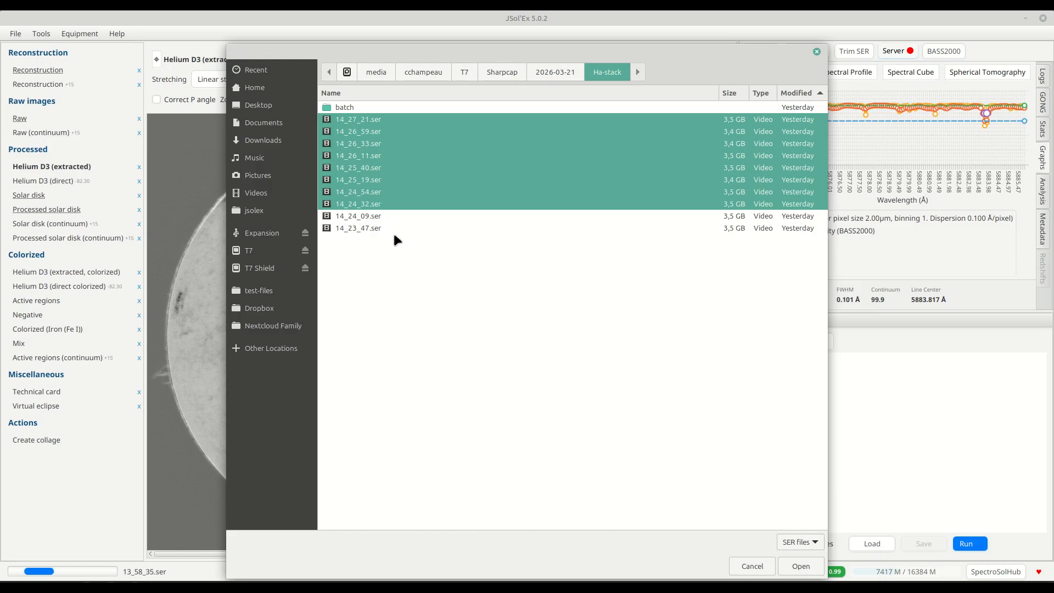
pyautogui.click(360, 121)
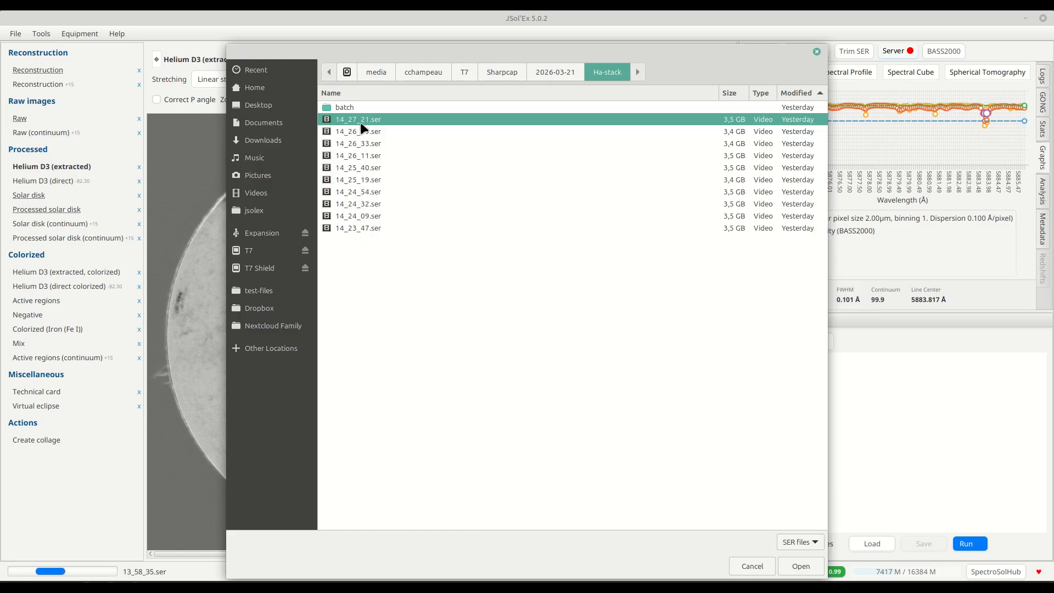
pyautogui.keyDown('shift'); pyautogui.click(351, 141); pyautogui.keyUp('shift')
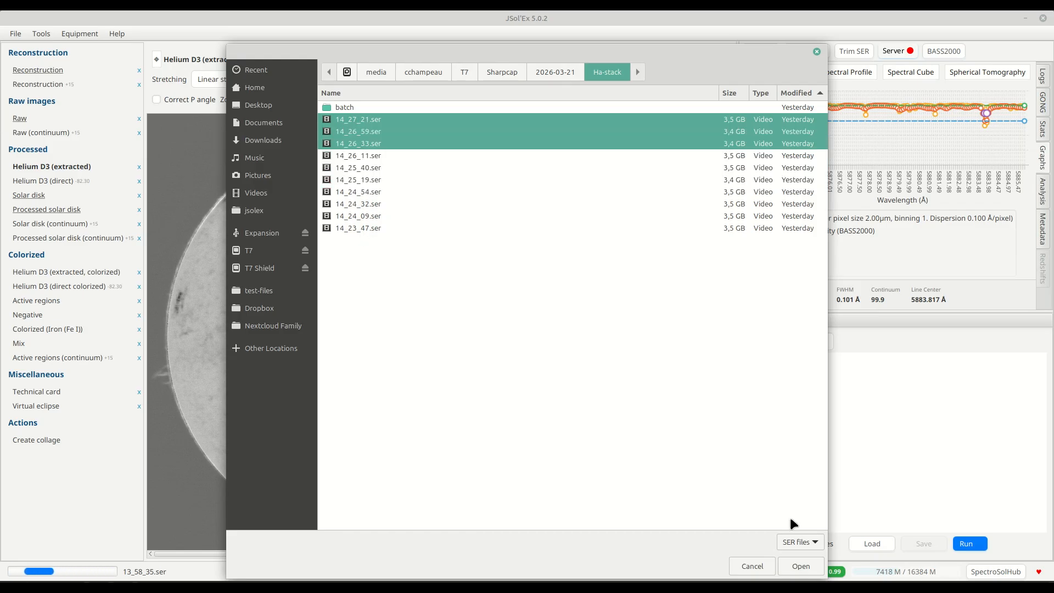
pyautogui.click(800, 566)
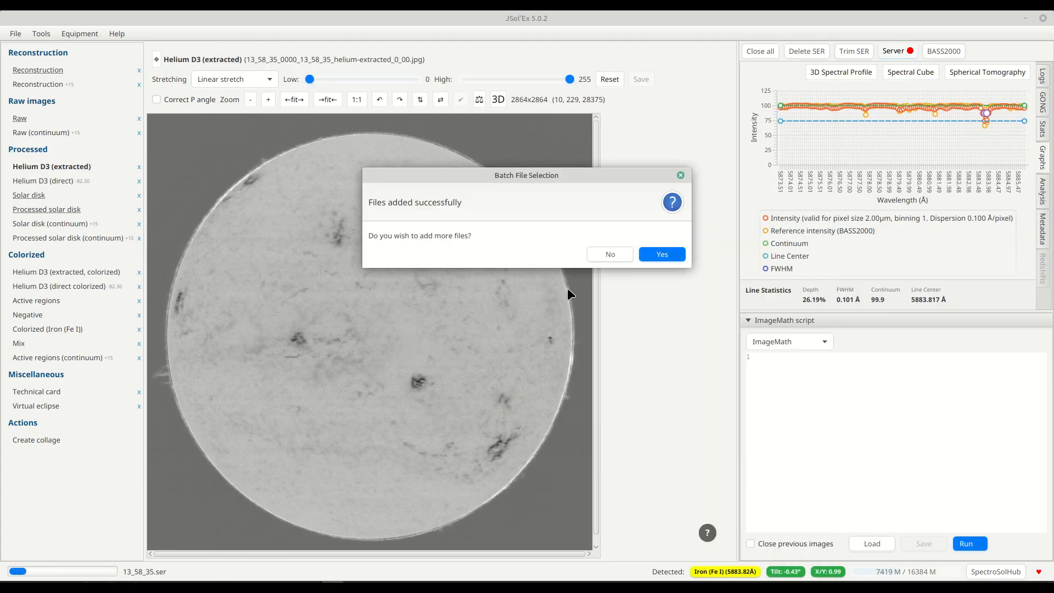
pyautogui.click(604, 254)
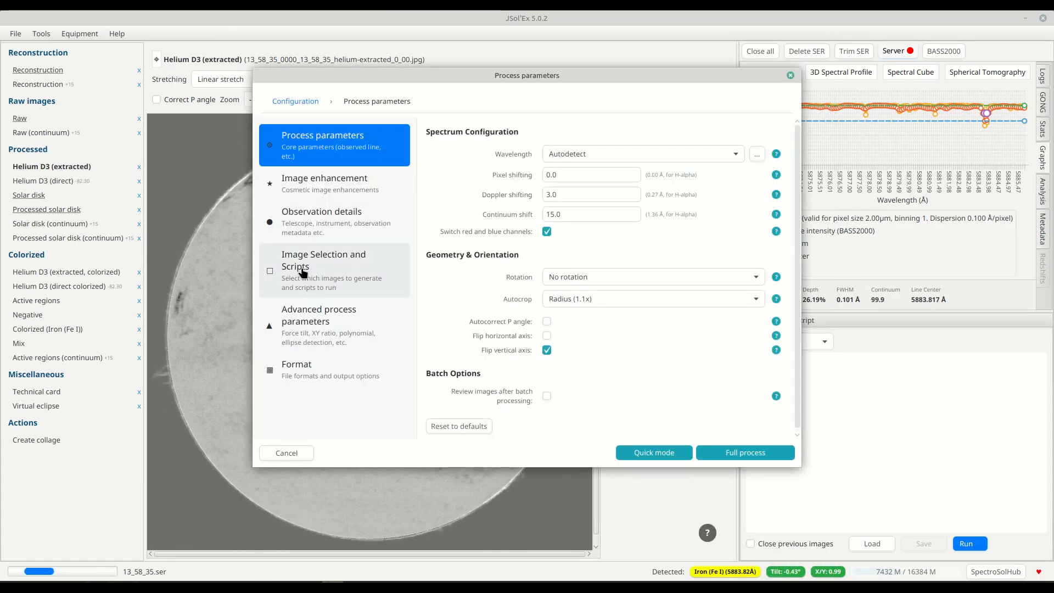
# Try unselecting all generated images in the batch's image selection and scripts settings, and close the process parameters
pyautogui.click(307, 265)
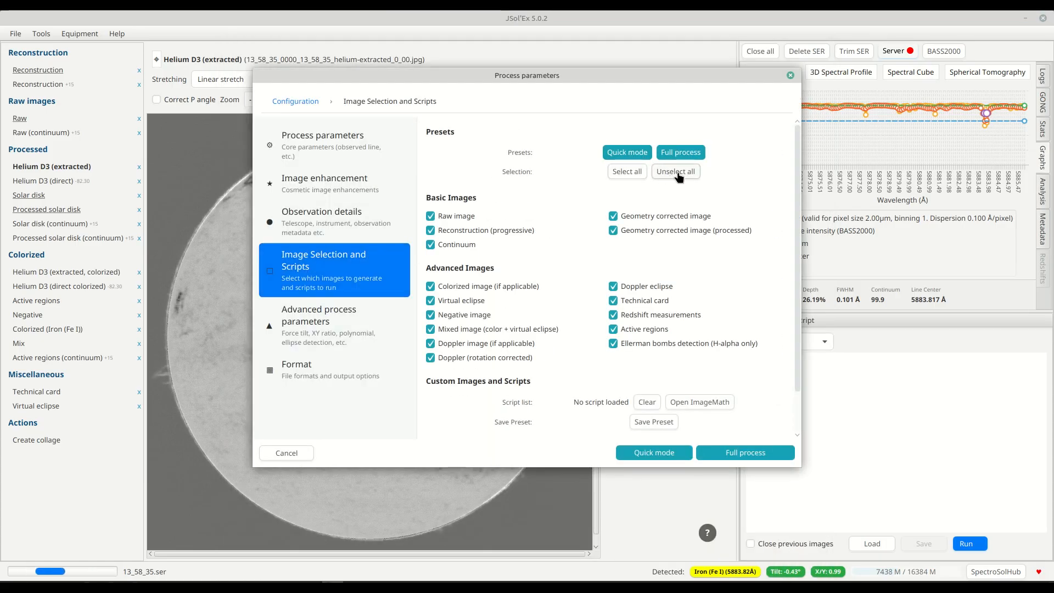
pyautogui.click(672, 172)
pyautogui.scroll(-2, 522, 224)
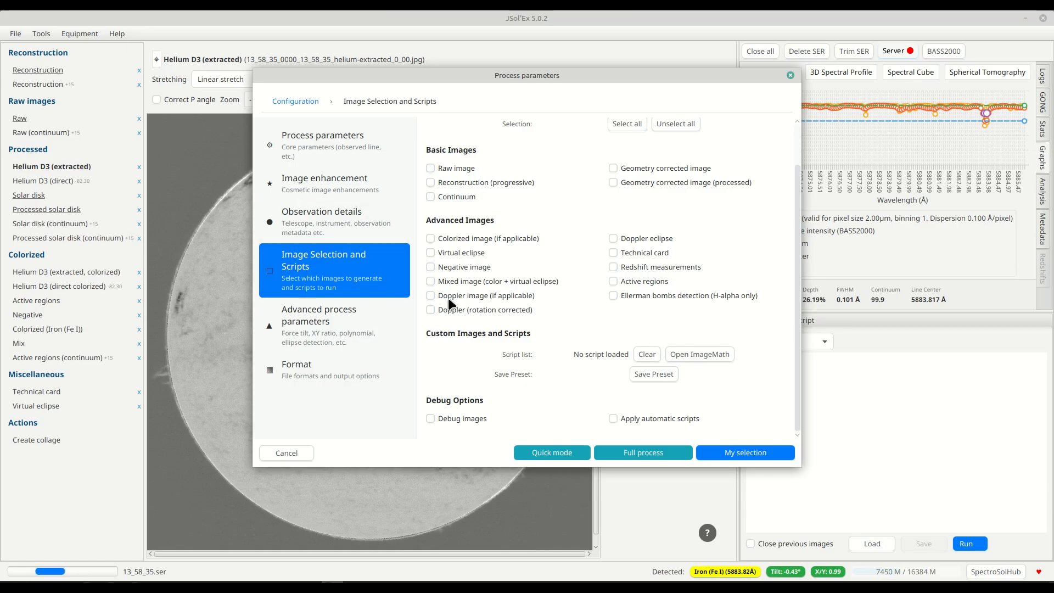
pyautogui.scroll(2, 450, 302)
pyautogui.scroll(-2, 506, 321)
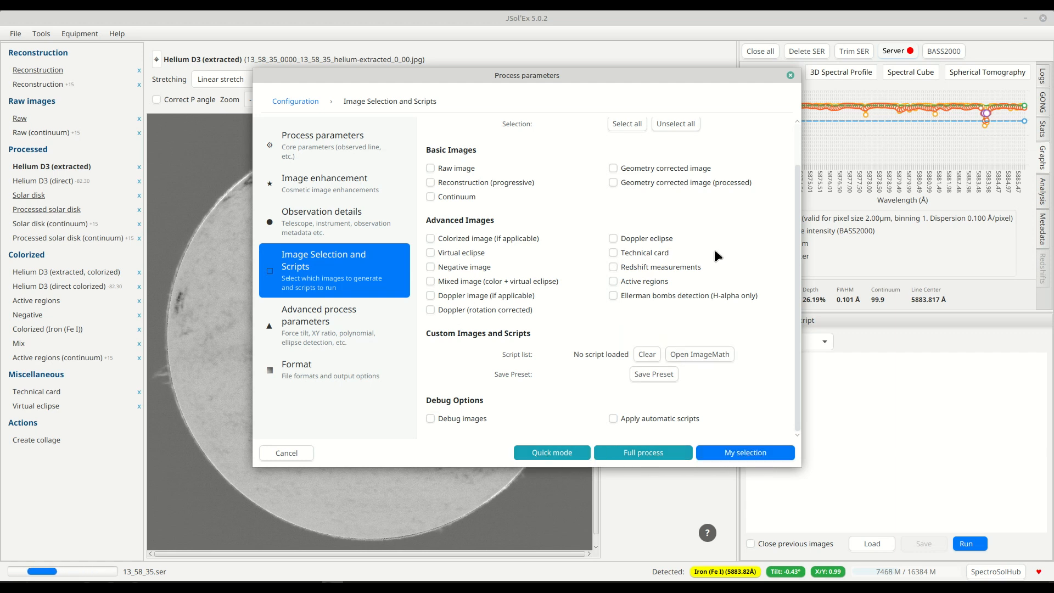
pyautogui.click(790, 75)
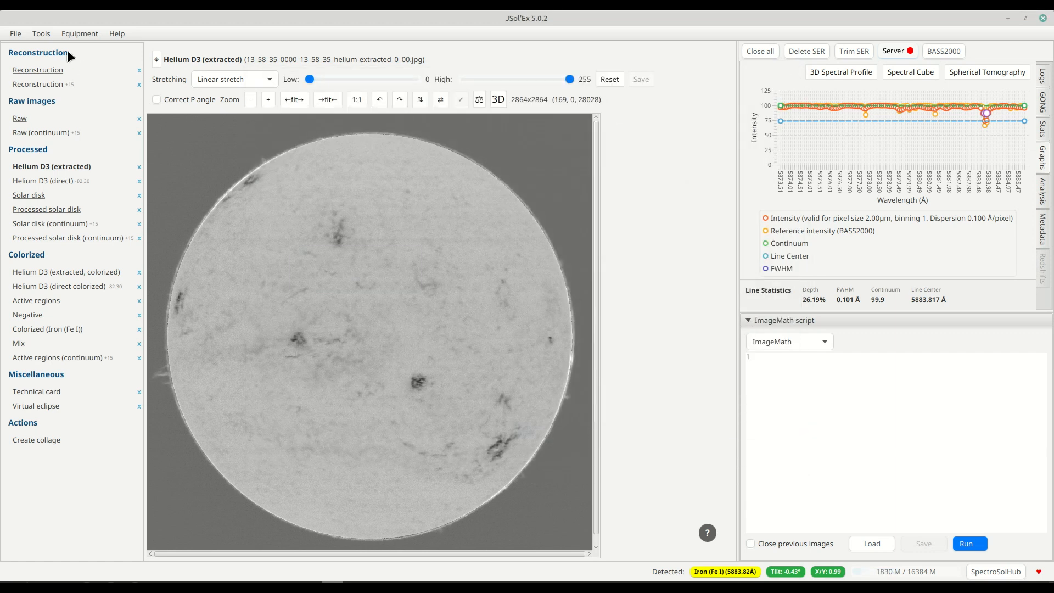
# Refresh the existing SpectroSolHub repository in Script Repositories and open its scripts summary
pyautogui.click(41, 34)
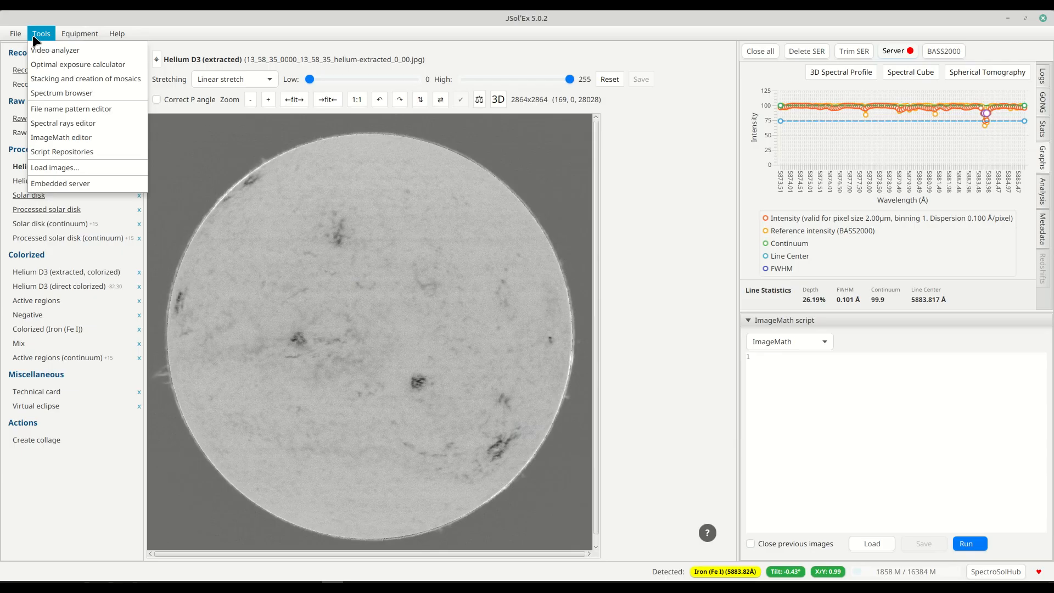
pyautogui.click(61, 151)
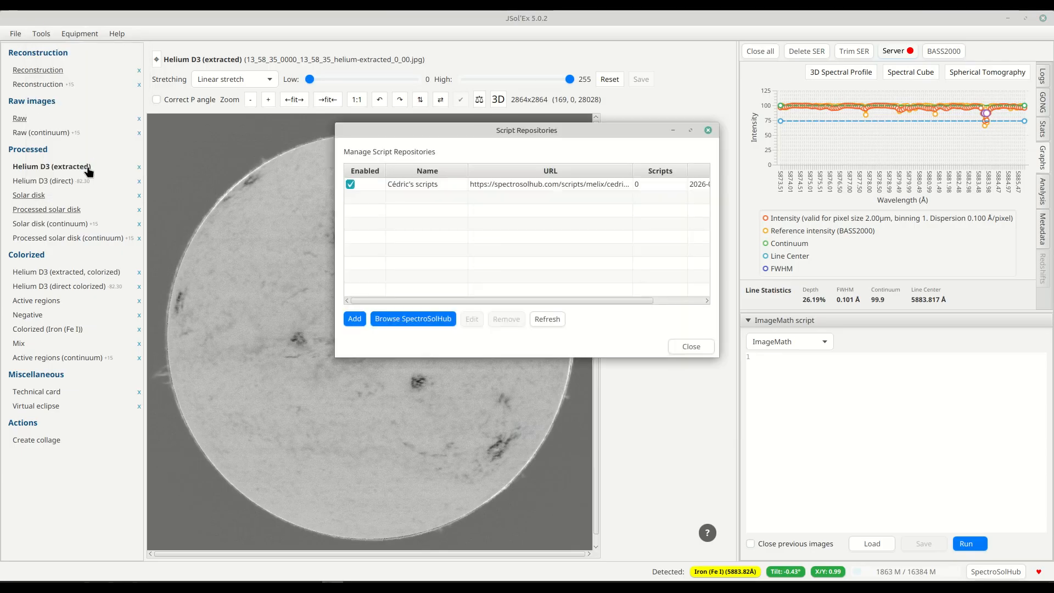
pyautogui.click(582, 187)
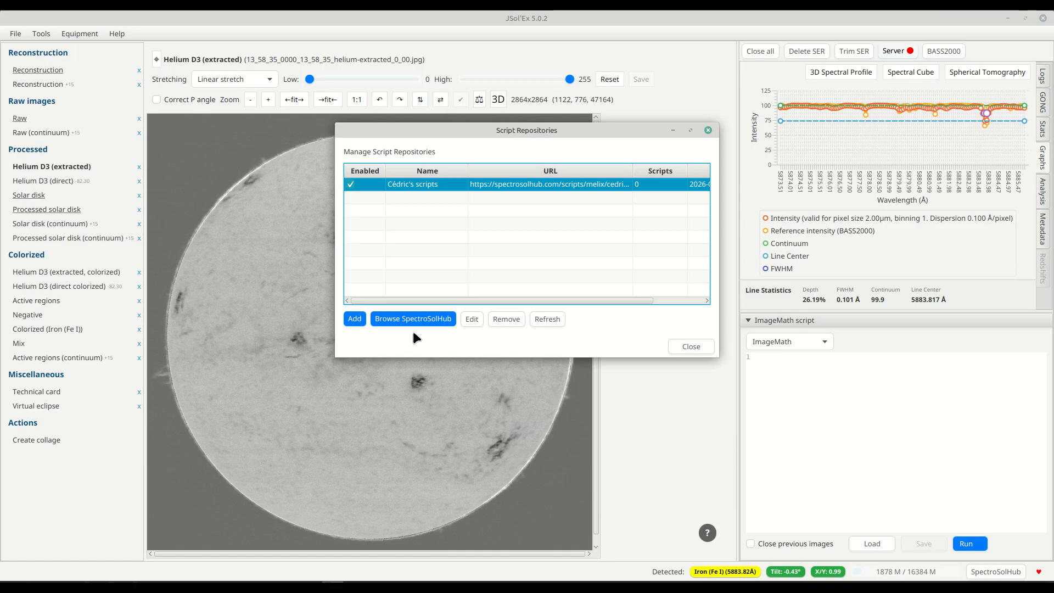
pyautogui.click(551, 319)
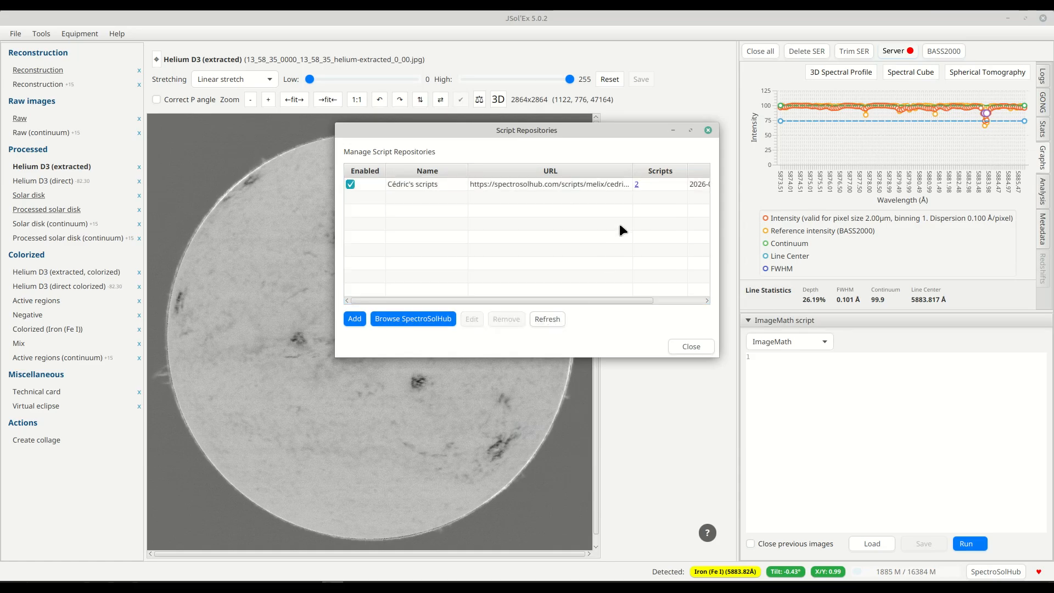
pyautogui.click(636, 185)
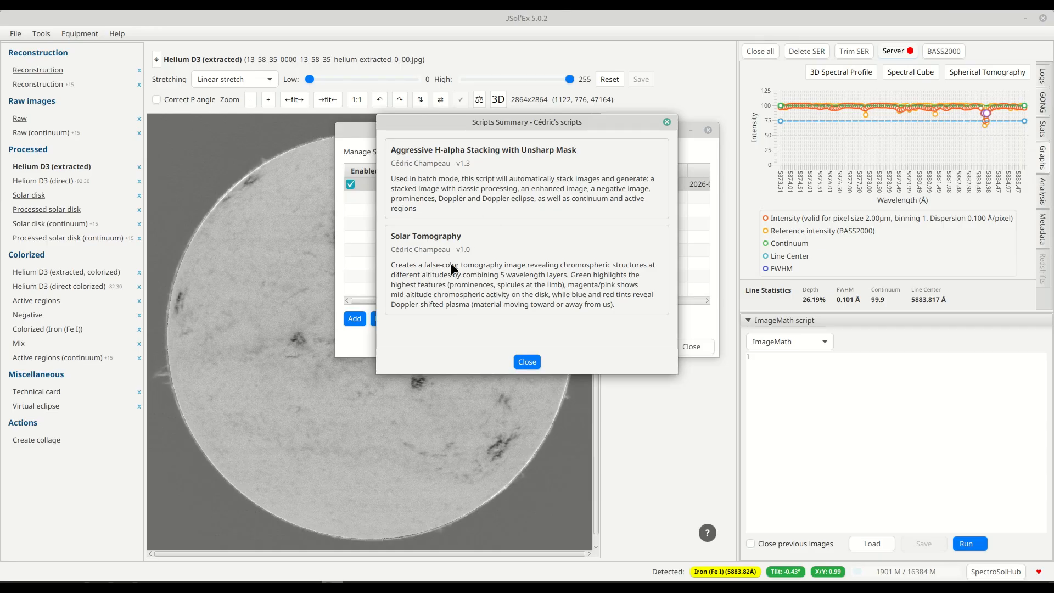
# Close the scripts summary, view the repositories available on SpectroSolHub, and leave the script repository manager
pyautogui.click(524, 364)
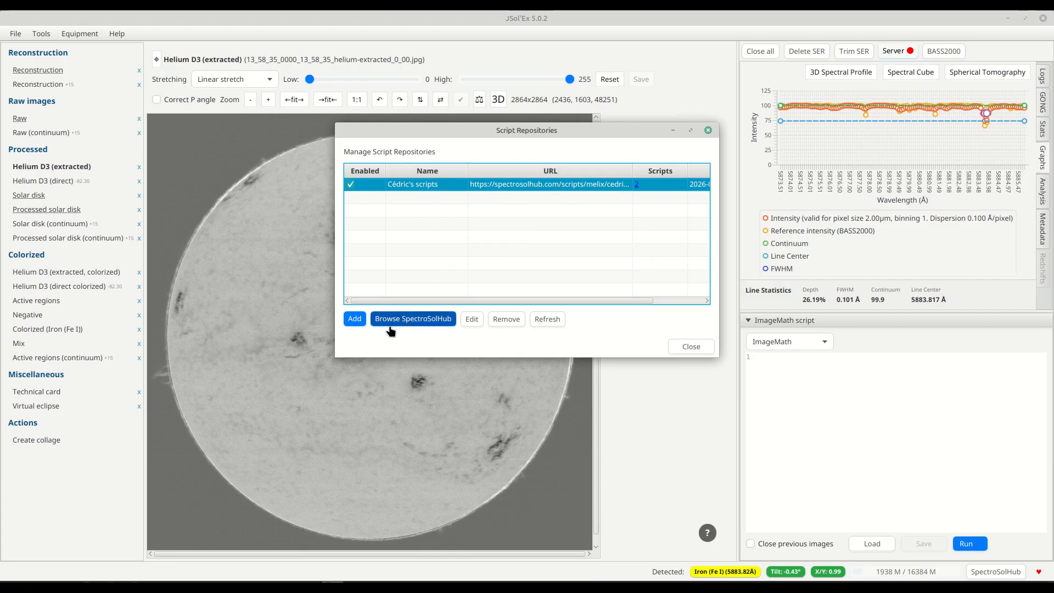
pyautogui.click(408, 319)
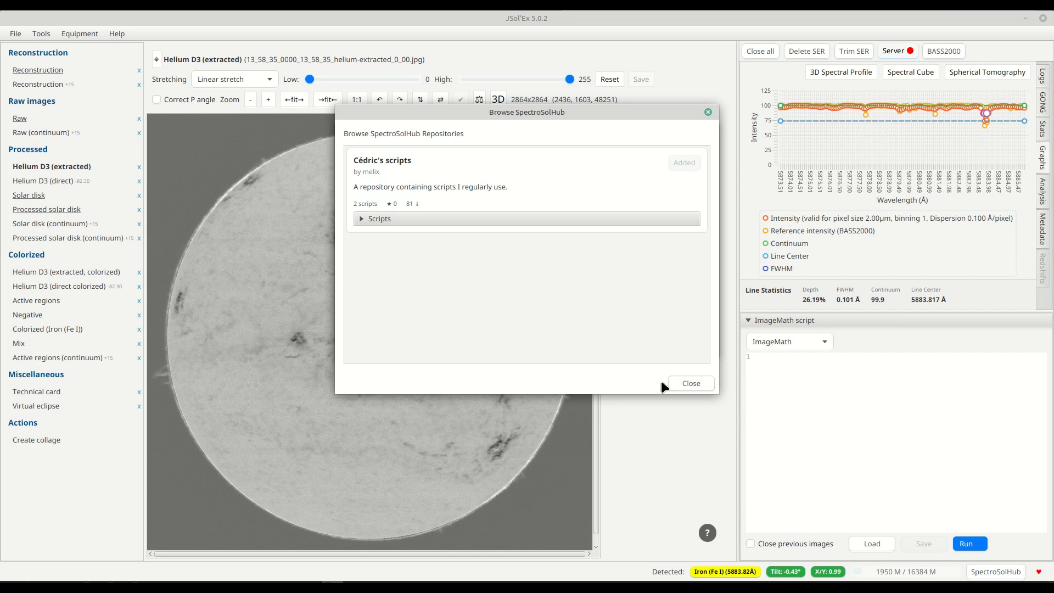
pyautogui.click(686, 383)
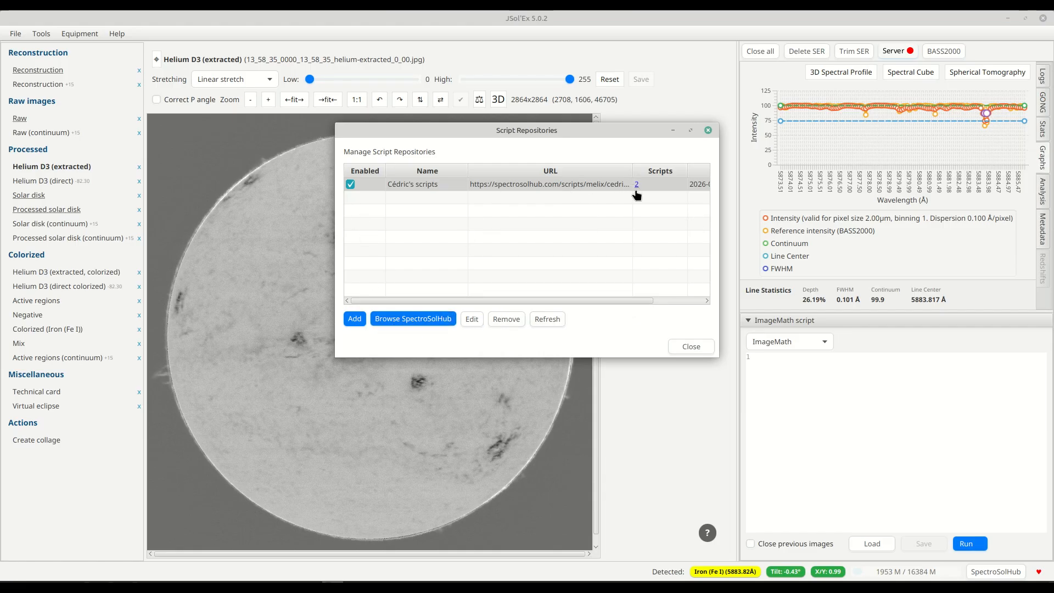
pyautogui.click(691, 346)
# Start a batch with 14_27_21.ser, 14_26_59.ser and 14_26_33.ser from the Ha-stack folder, without adding more files
pyautogui.click(15, 33)
pyautogui.click(22, 64)
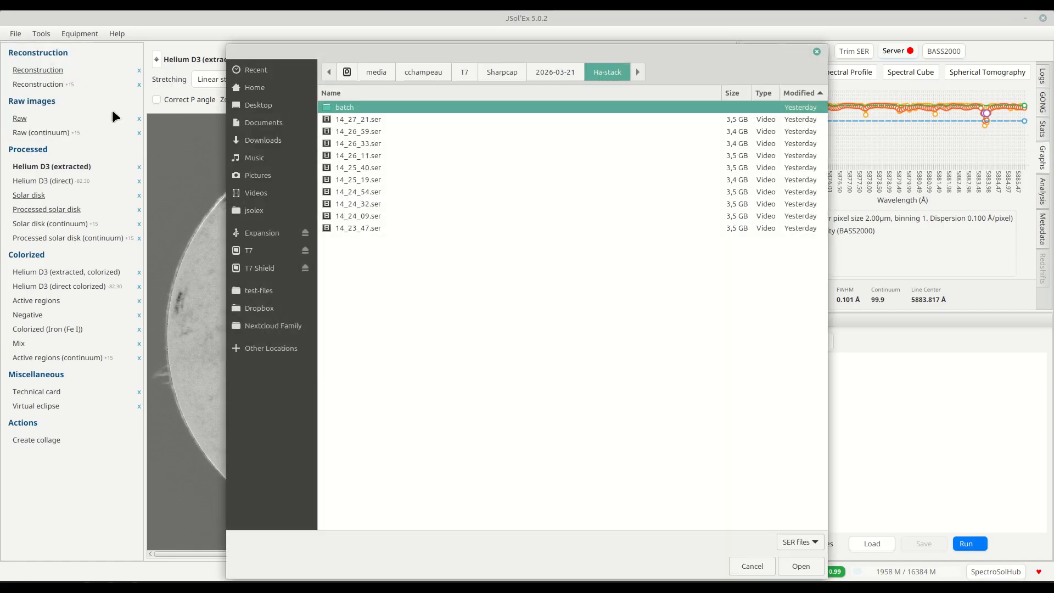
pyautogui.click(359, 124)
pyautogui.keyDown('shift'); pyautogui.click(352, 138); pyautogui.keyUp('shift')
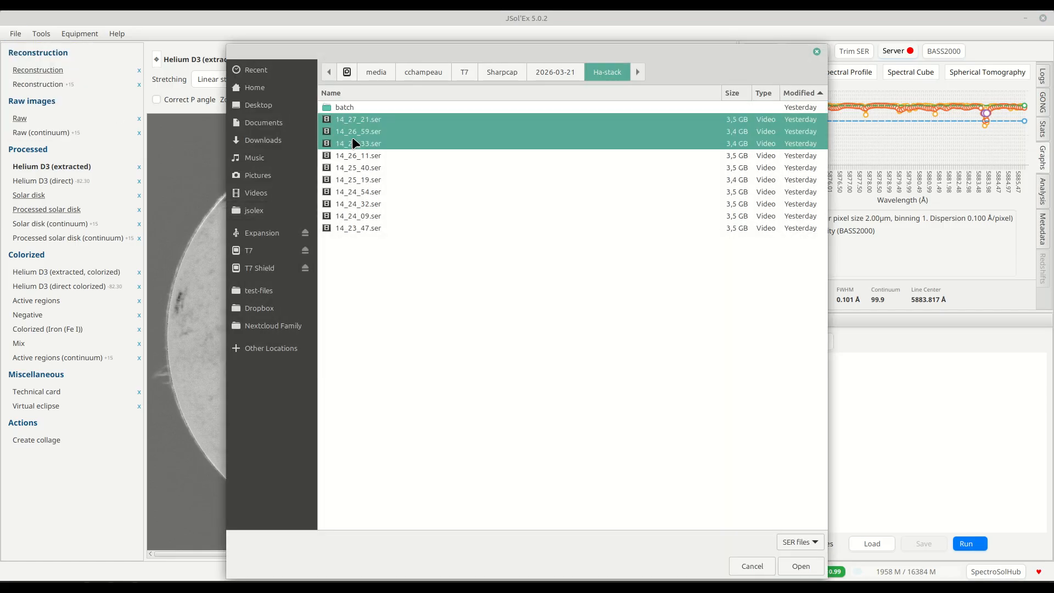
pyautogui.click(796, 566)
pyautogui.click(614, 256)
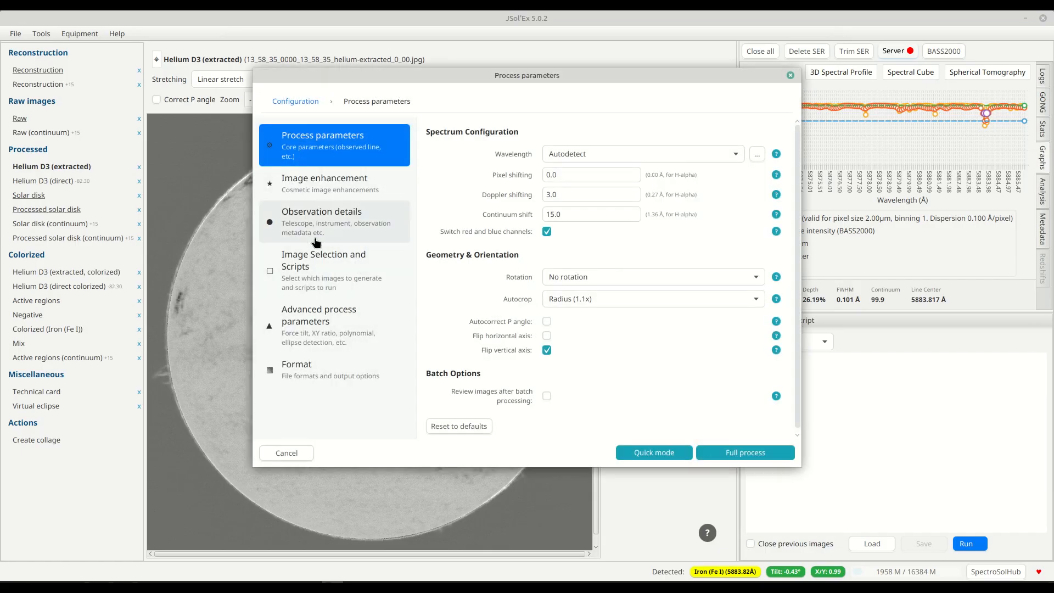
# In the image selection and scripts settings, unselect all images and enable the repository script Aggressive H-alpha Stacking with Unsharp Mask
pyautogui.click(312, 273)
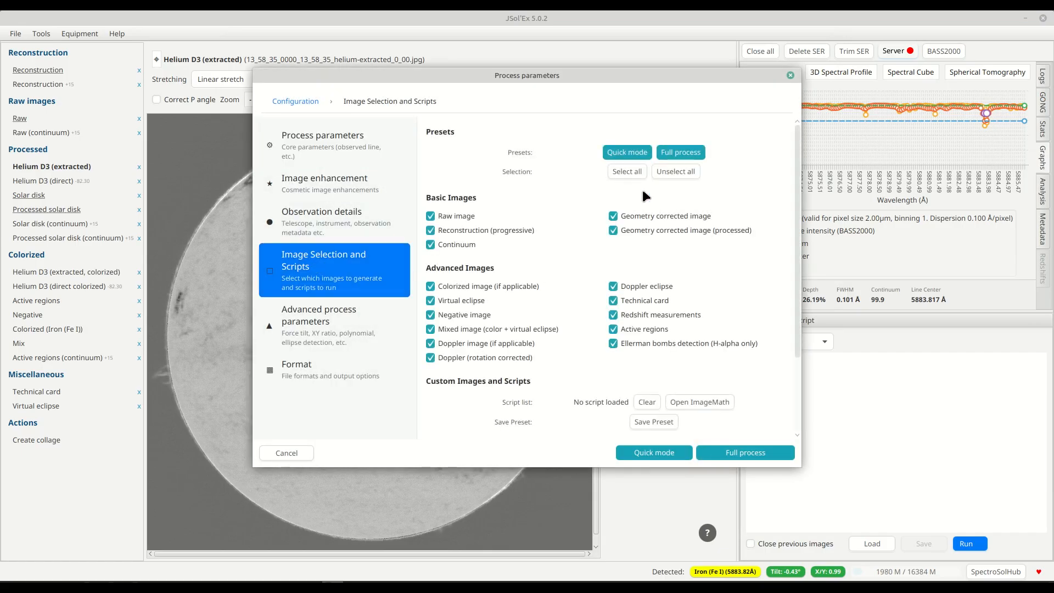
pyautogui.click(675, 171)
pyautogui.scroll(-4, 534, 267)
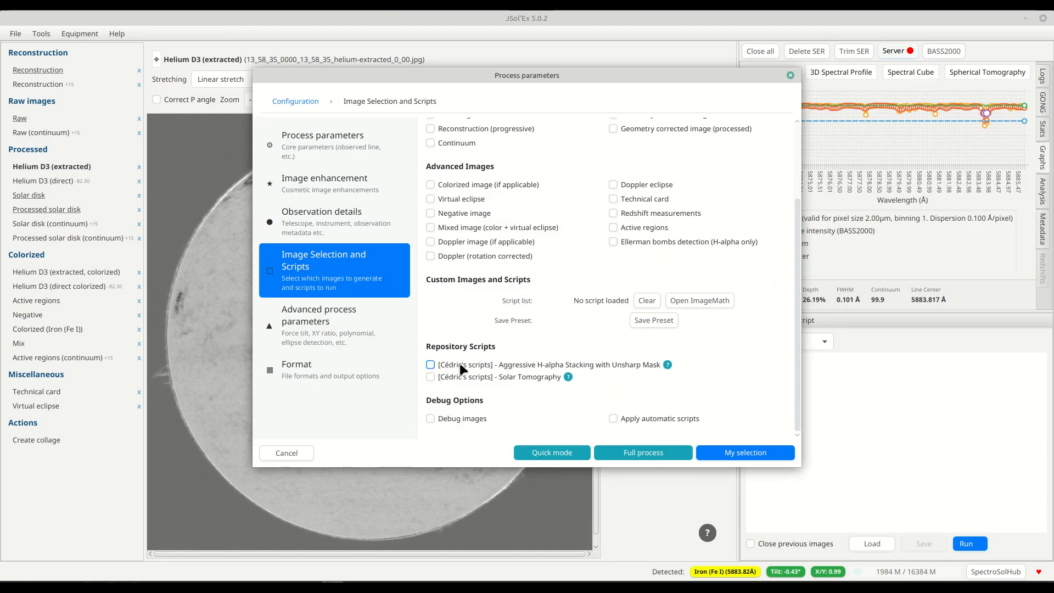
pyautogui.click(432, 365)
pyautogui.scroll(-5, 546, 283)
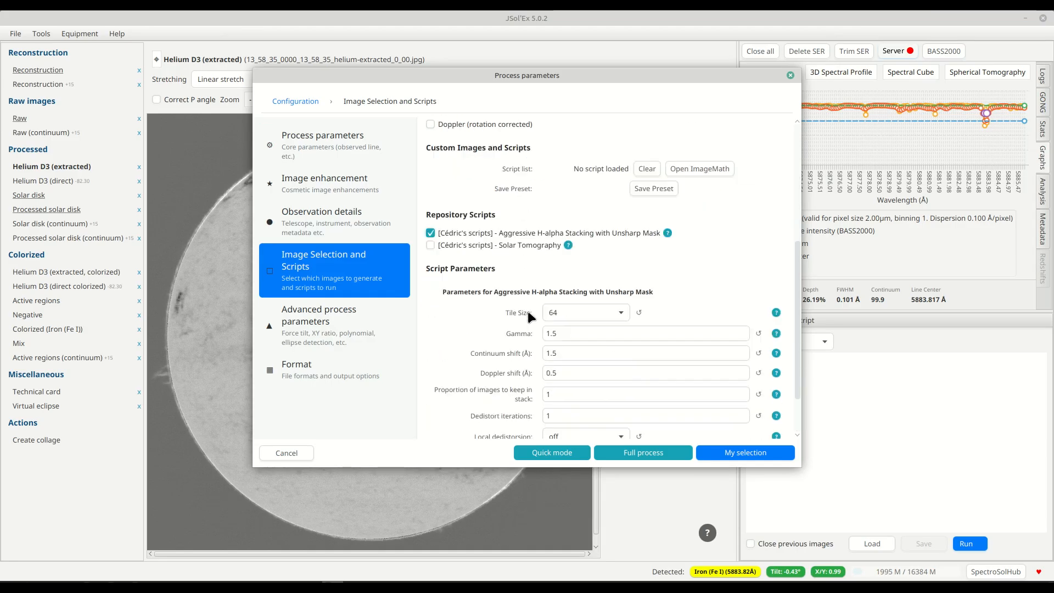
# Review the stacking script's proportion of images to keep and dedistort iterations, and run the batch with the custom selection
pyautogui.scroll(-2, 535, 302)
pyautogui.click(590, 331)
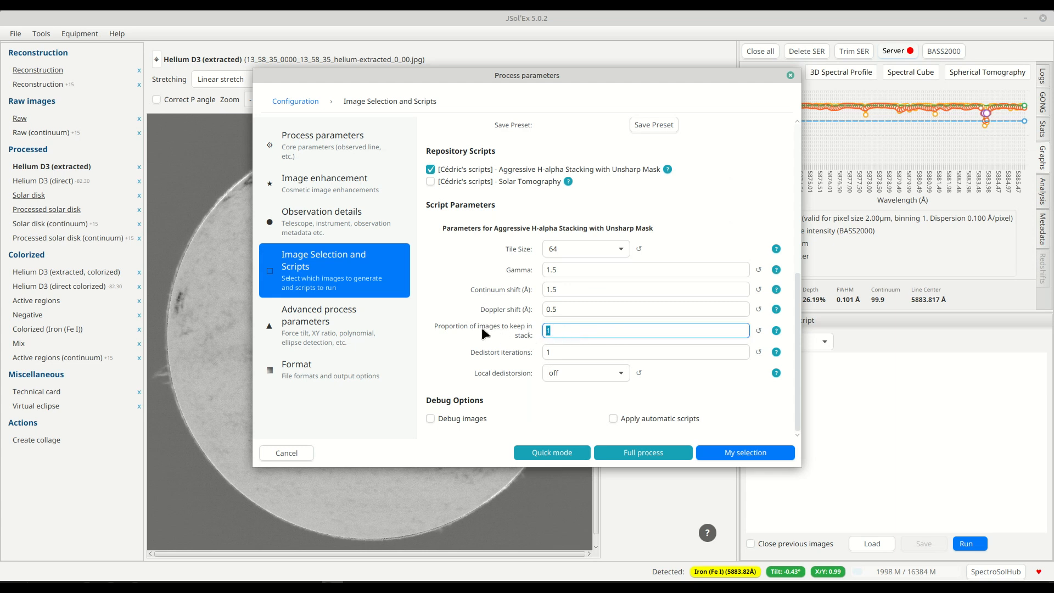
pyautogui.click(590, 350)
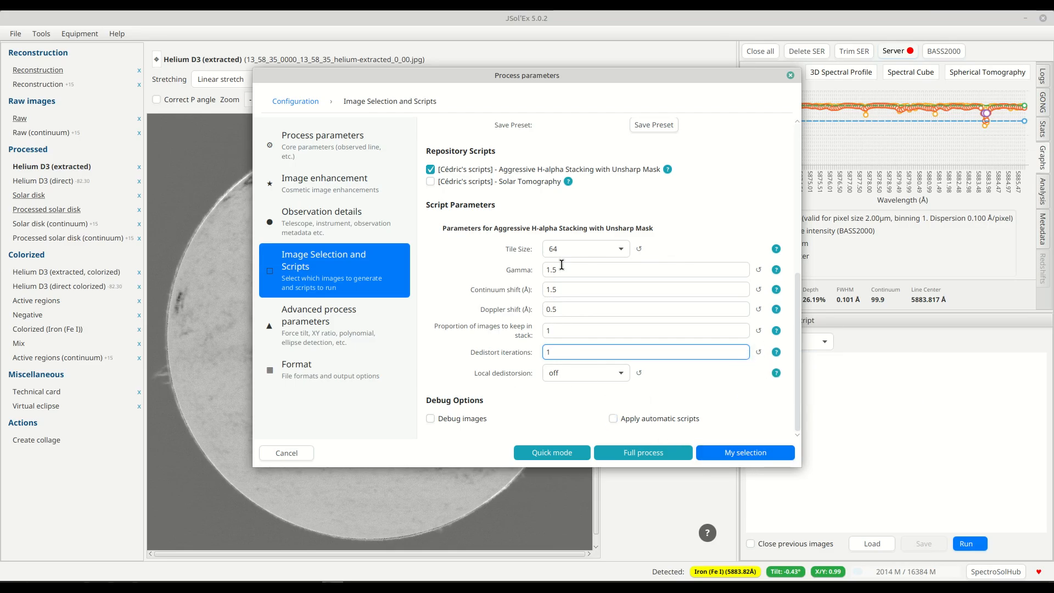
pyautogui.click(763, 459)
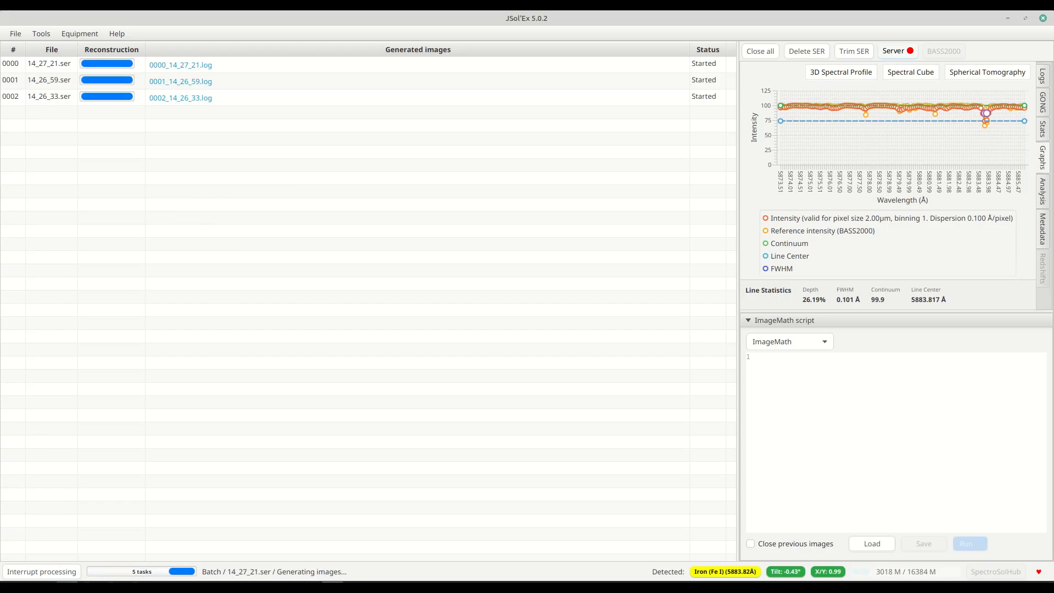
# Switch to SpectroSolHub in Firefox and open the existing public repository from the account's own JSol'Ex scripts
pyautogui.click(66, 587)
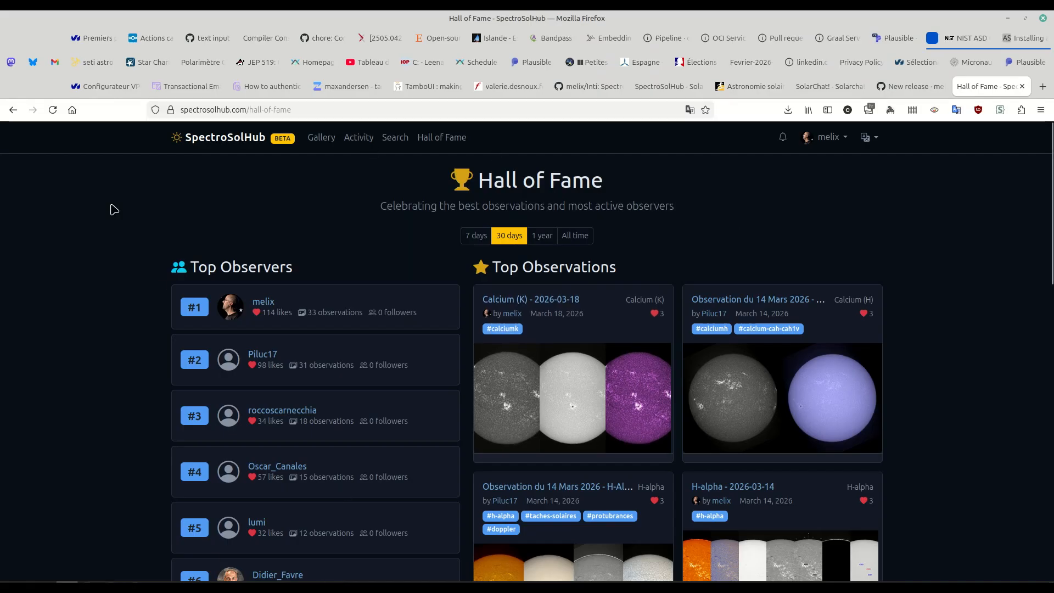
pyautogui.press('F11')
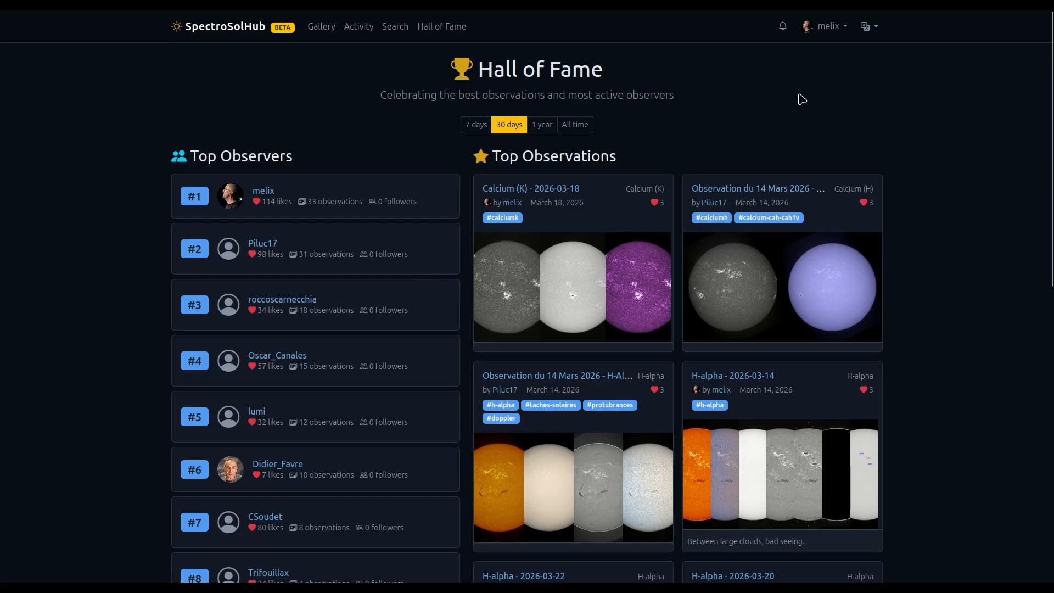
pyautogui.click(826, 27)
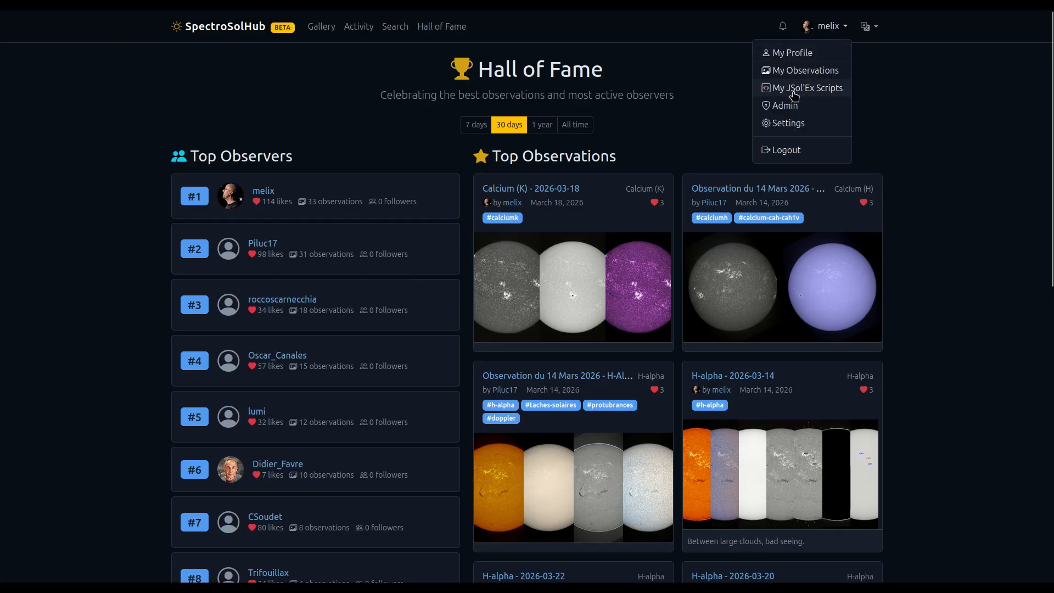
pyautogui.click(819, 94)
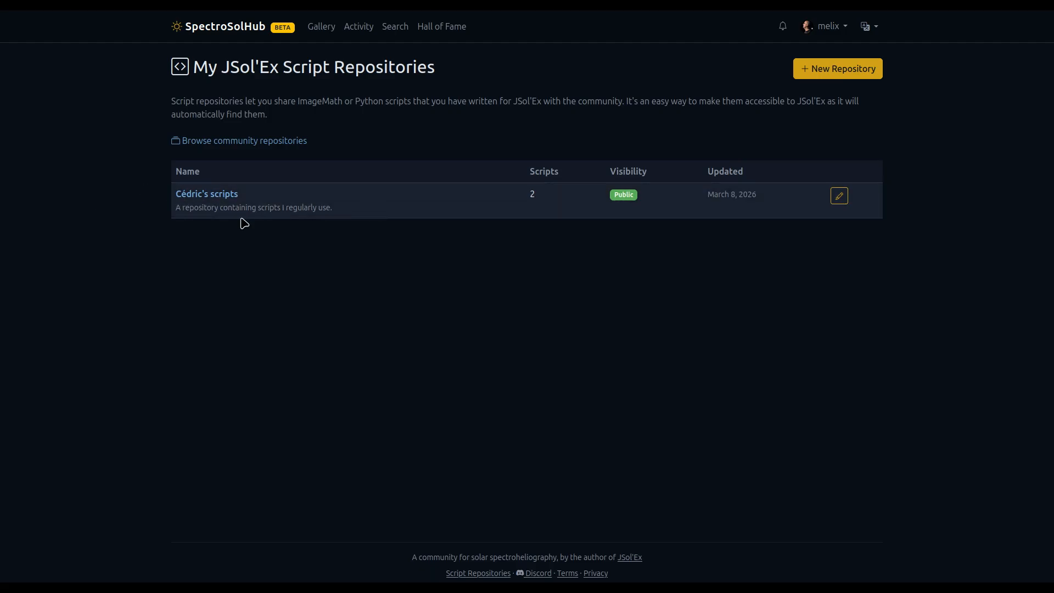
pyautogui.click(203, 197)
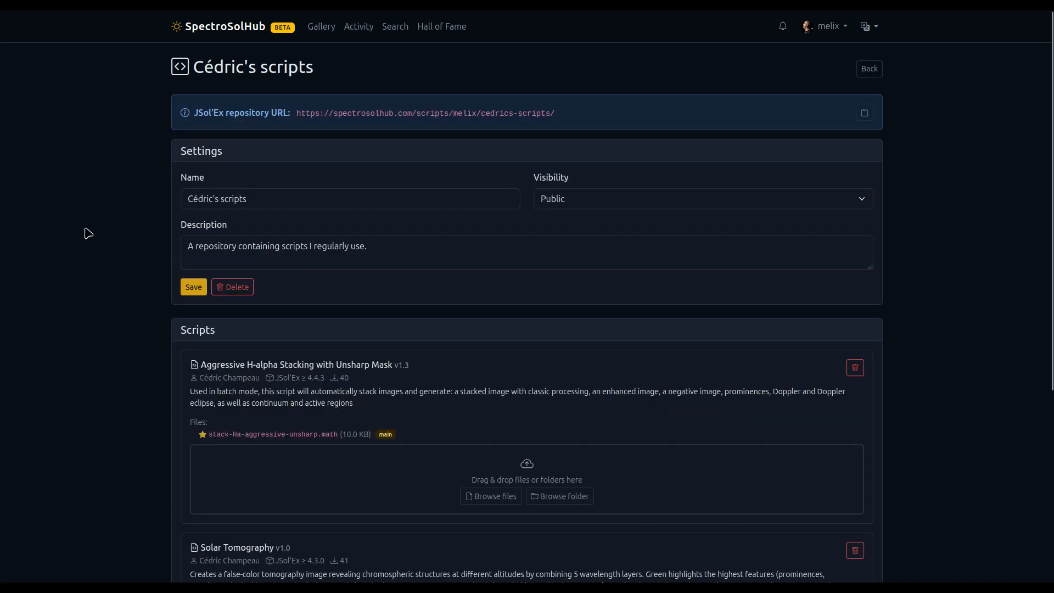
# Examine the repository's settings, its two scripts with their files, and the section for adding a new script
pyautogui.press('F11')
pyautogui.scroll(-2, 121, 340)
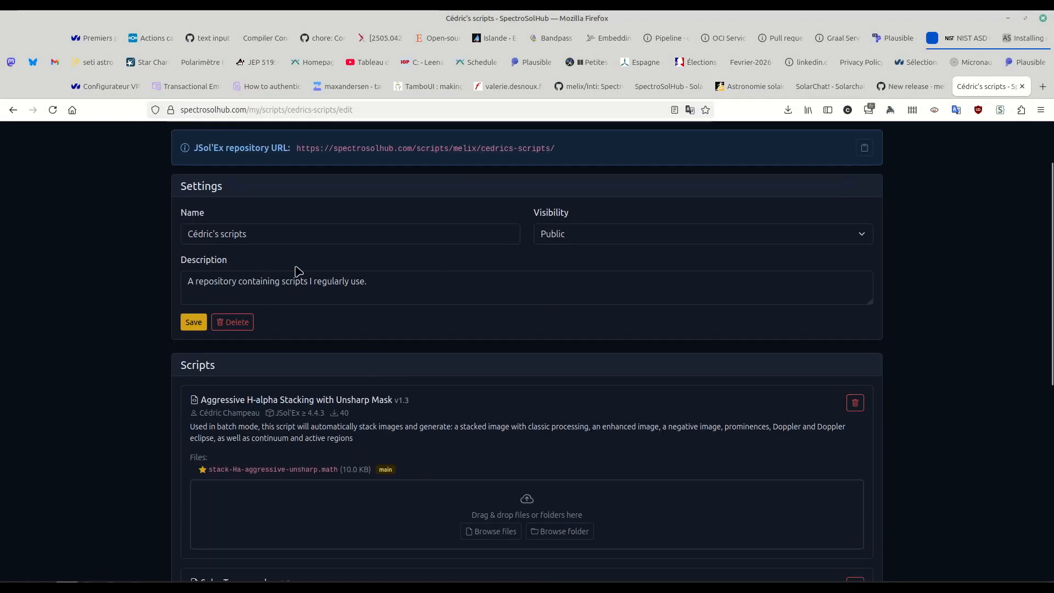
pyautogui.scroll(-2, 117, 288)
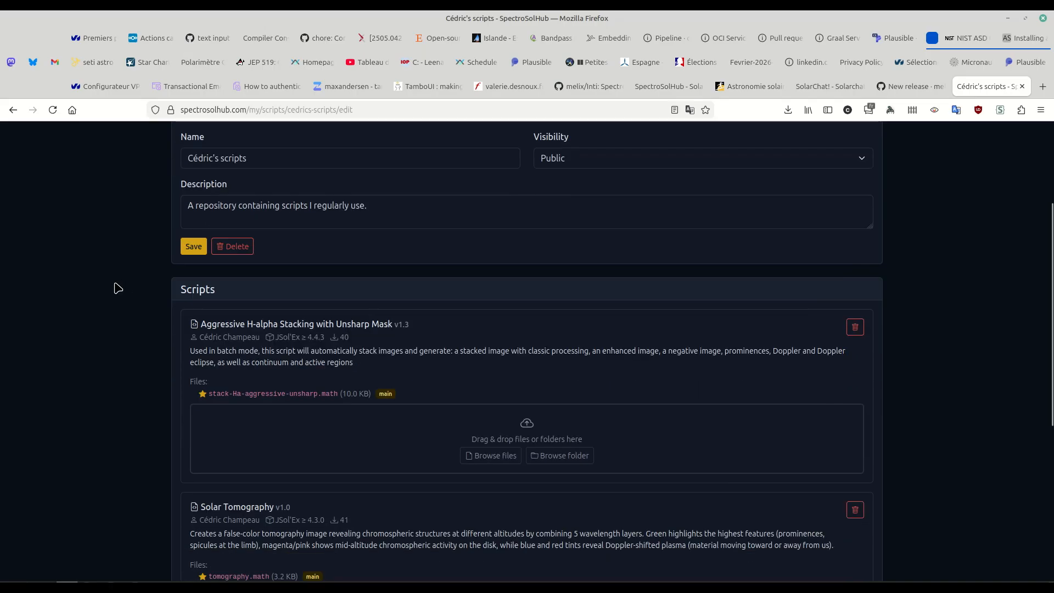
pyautogui.scroll(-7, 171, 337)
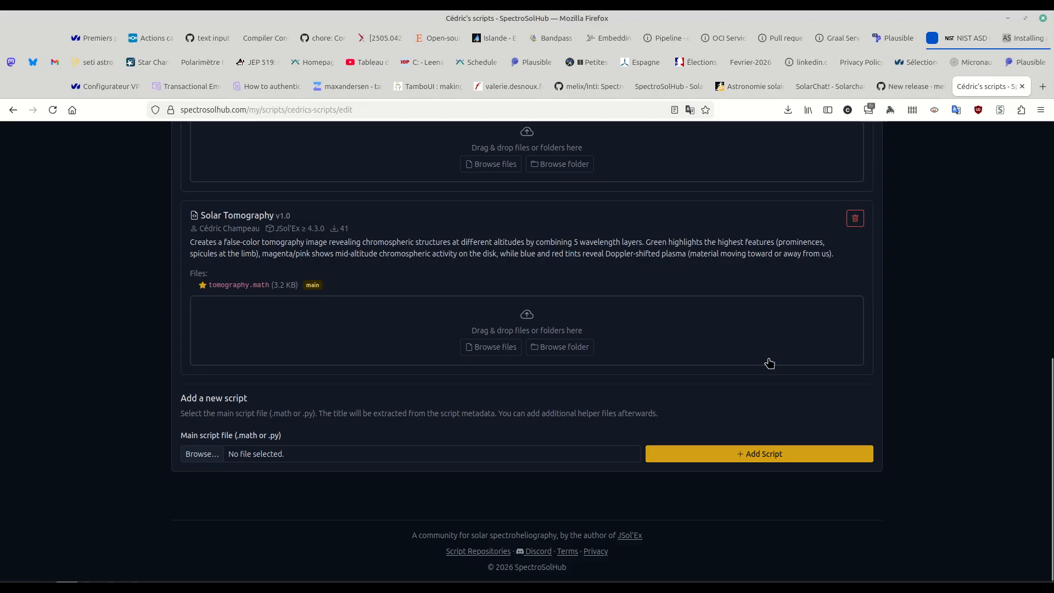
pyautogui.scroll(2, 510, 433)
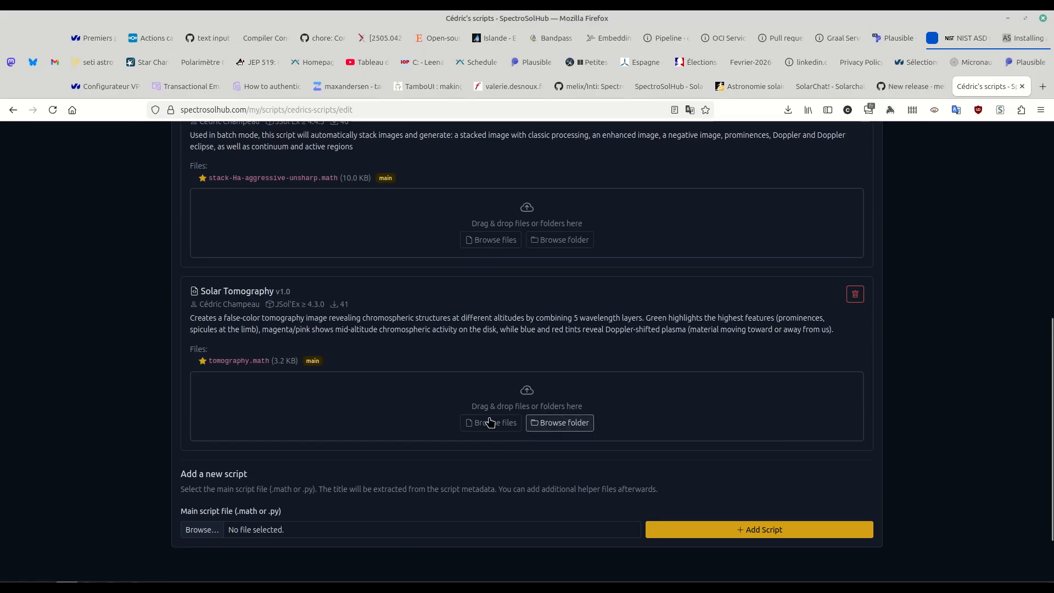
pyautogui.scroll(8, 174, 373)
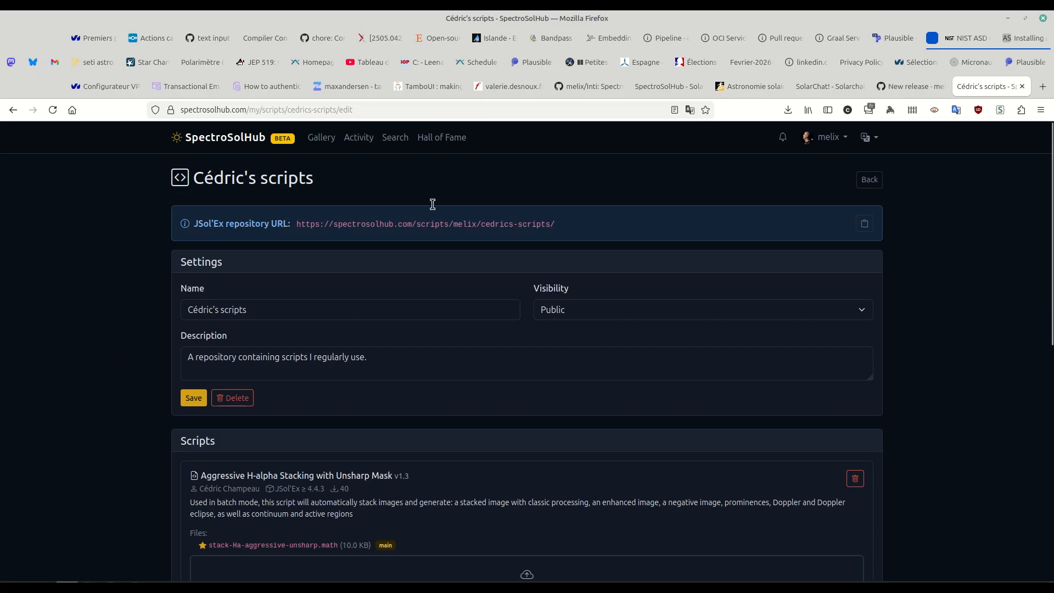
# Create a new public script repository named "Test repo" with the description "dfdfsdfsd"
pyautogui.click(829, 138)
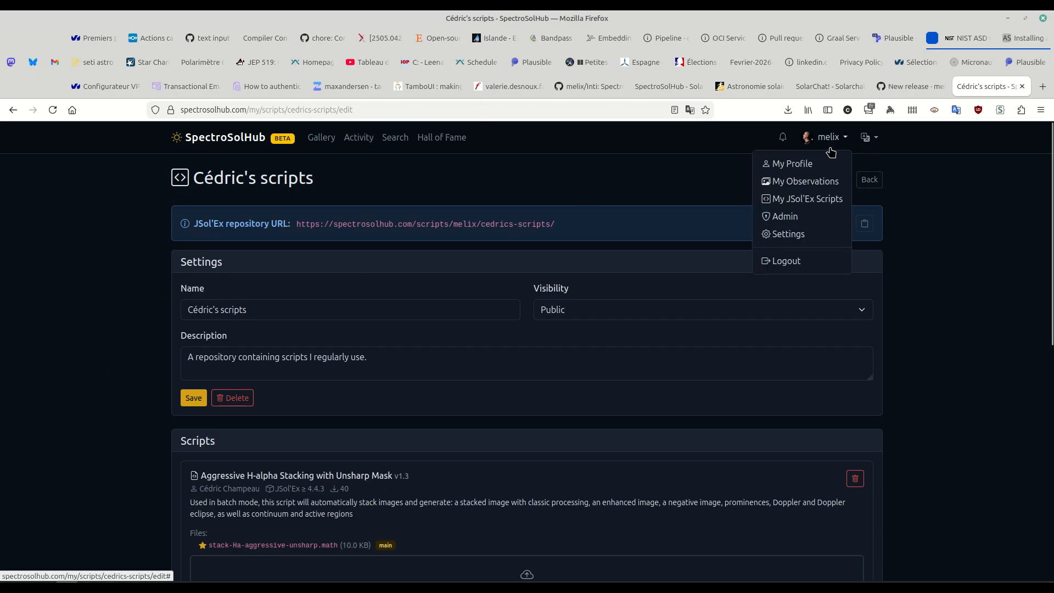
pyautogui.click(807, 199)
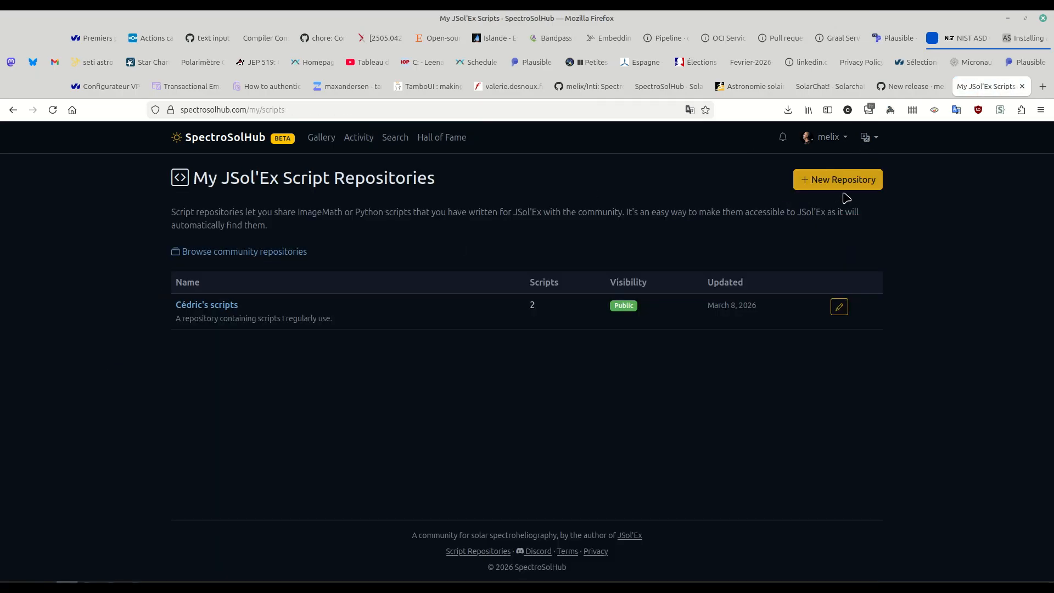
pyautogui.click(839, 180)
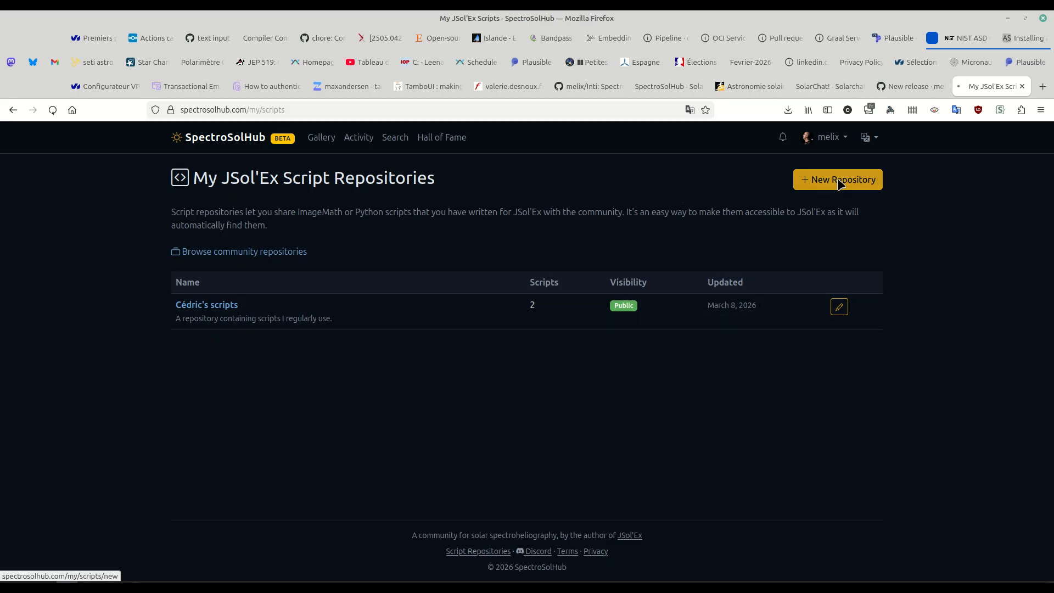
pyautogui.click(280, 242)
pyautogui.write('Test repo')
pyautogui.click(132, 281)
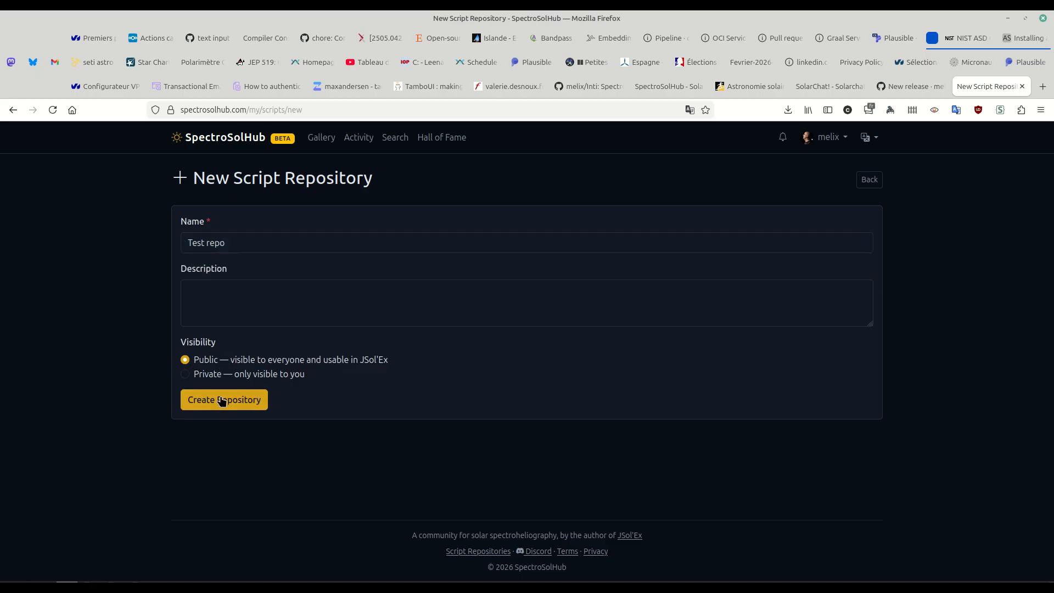
pyautogui.click(237, 316)
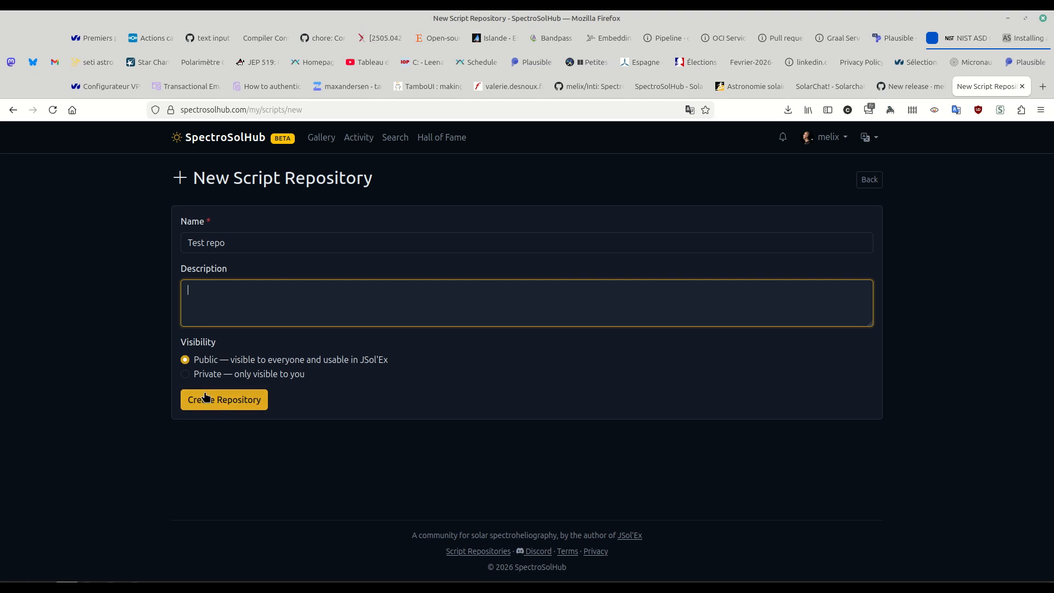
pyautogui.click(241, 399)
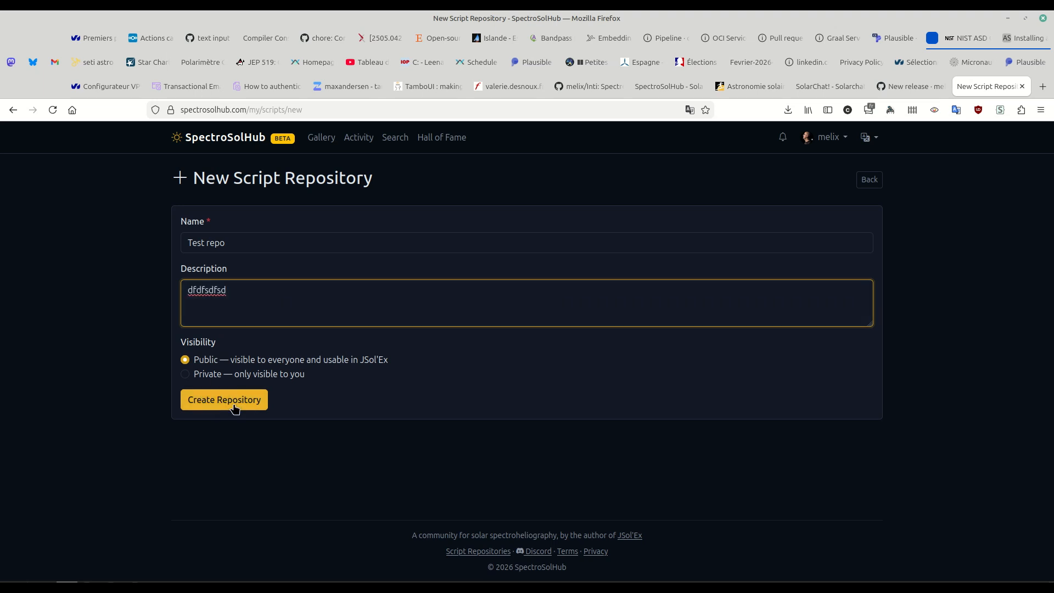
# Add stack-Ha-aggressive-unsharp.math from the Downloads scripts folder as a main script file in Test repo
pyautogui.scroll(-2, 55, 345)
pyautogui.scroll(-1, 55, 345)
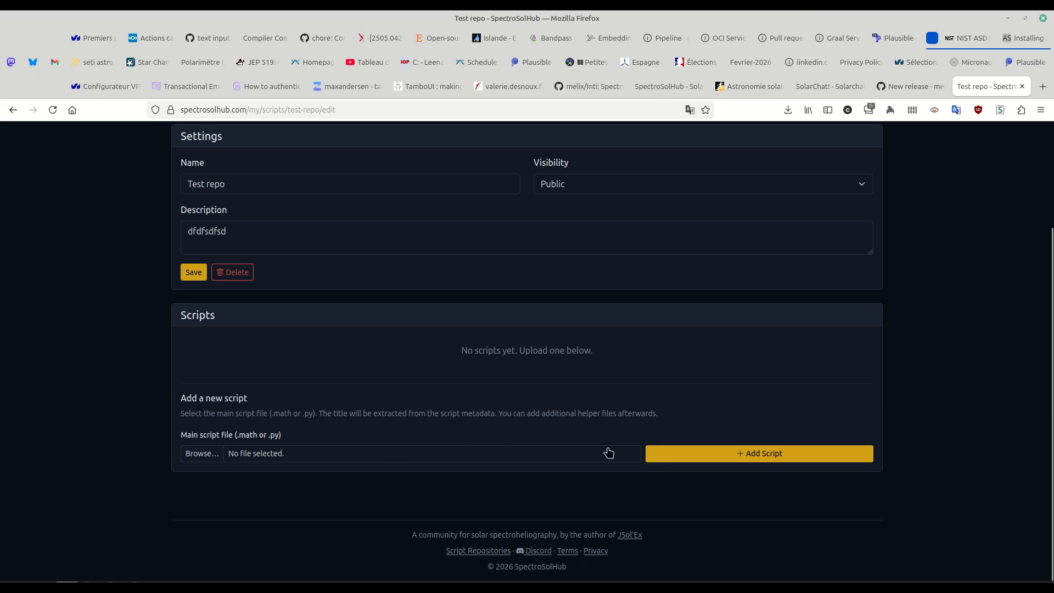
pyautogui.click(695, 453)
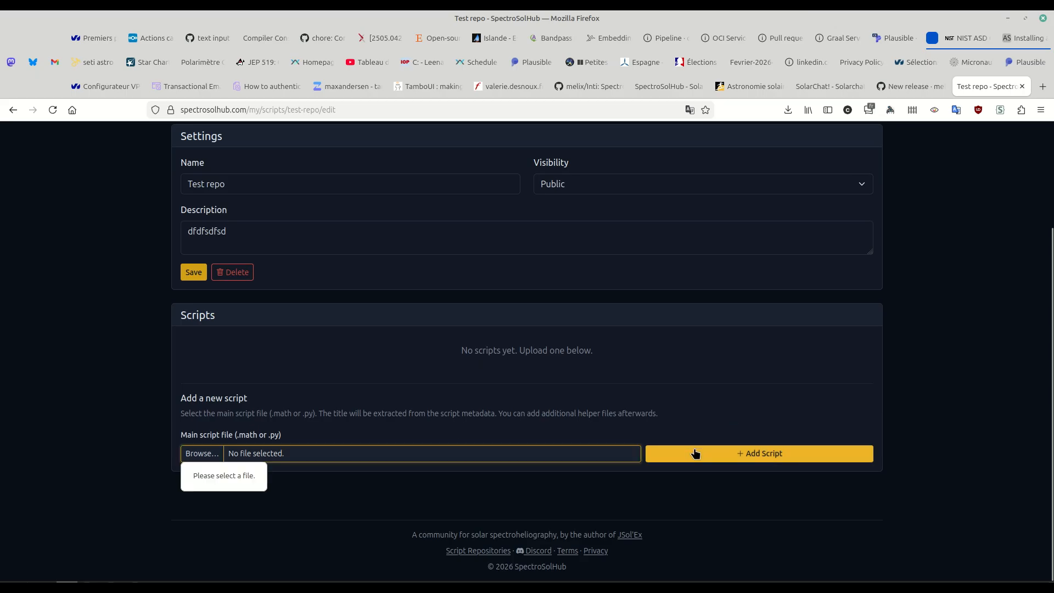
pyautogui.click(203, 455)
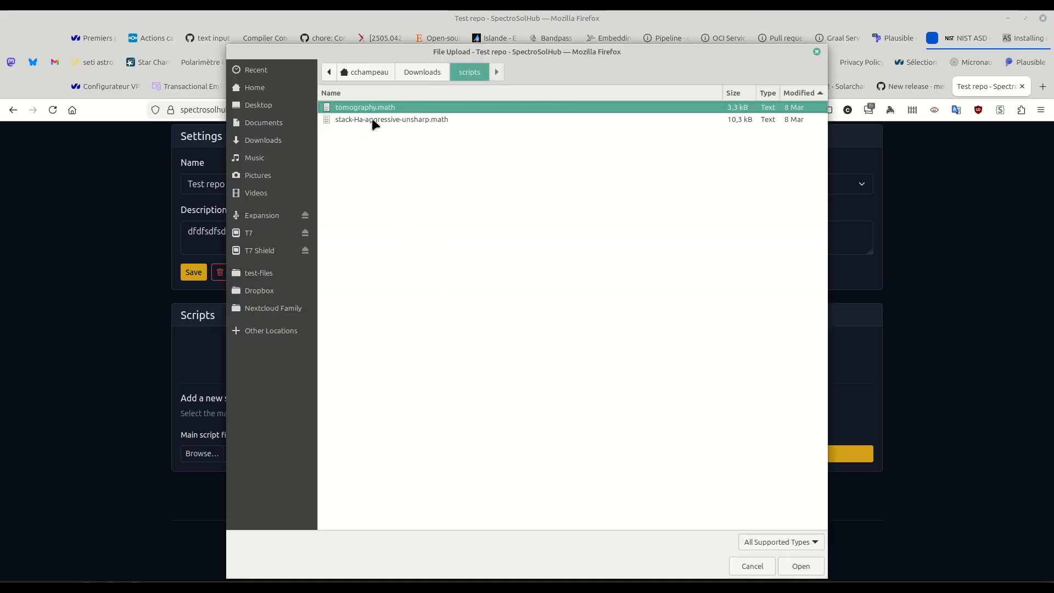
pyautogui.doubleClick(373, 120)
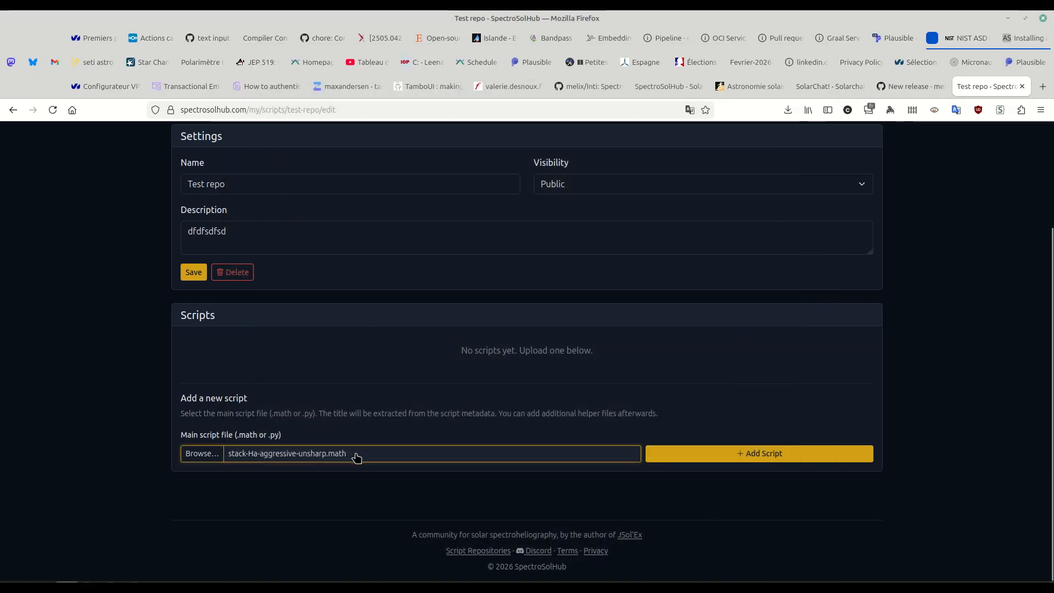
pyautogui.click(733, 459)
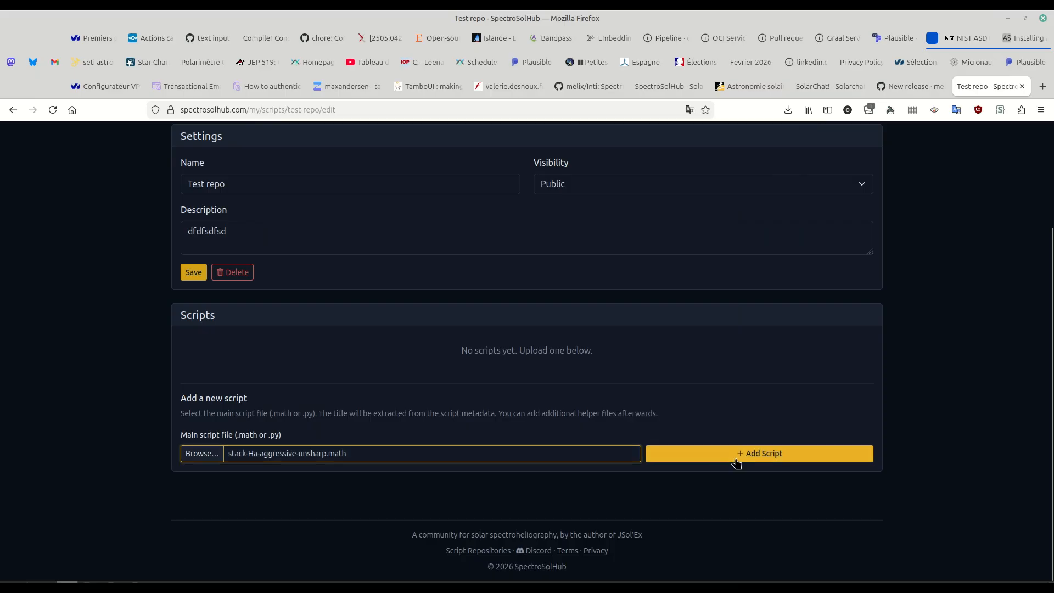
# Check the uploaded script's entry and the repository page, and switch back to JSol'Ex
pyautogui.scroll(-4, 152, 372)
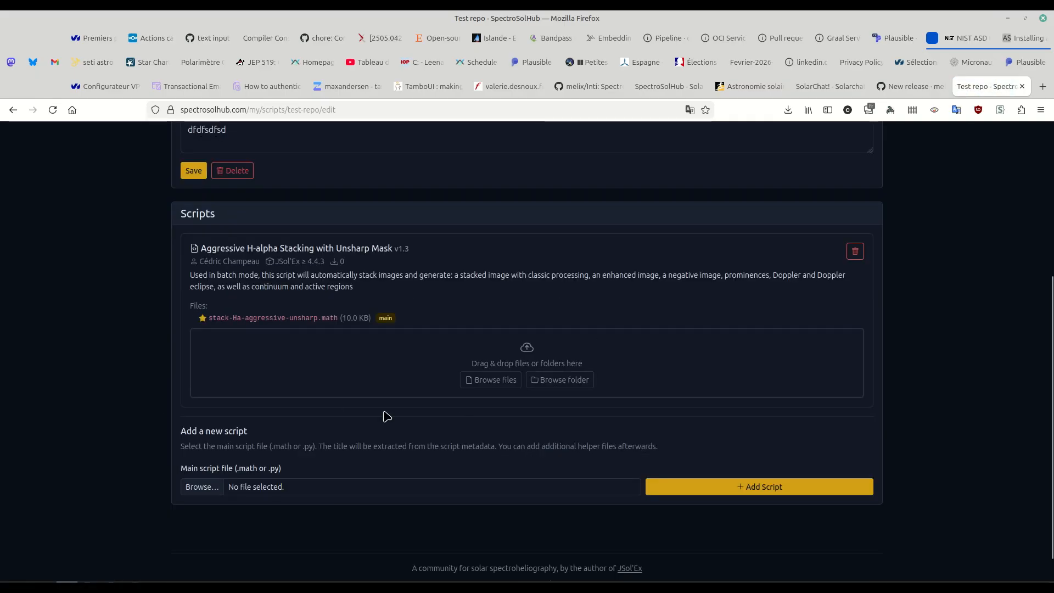
pyautogui.scroll(4, 433, 412)
pyautogui.hotkey('alt', 'Tab')
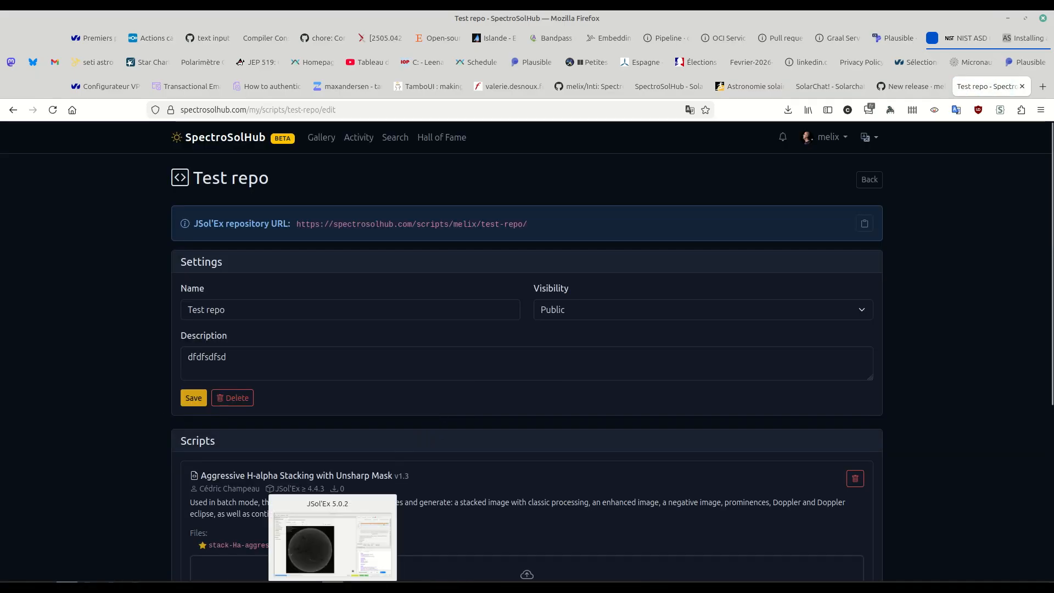
# Browse the SpectroSolHub repositories from the Script Repositories manager to check for Test repo, and return without adding it
pyautogui.click(48, 35)
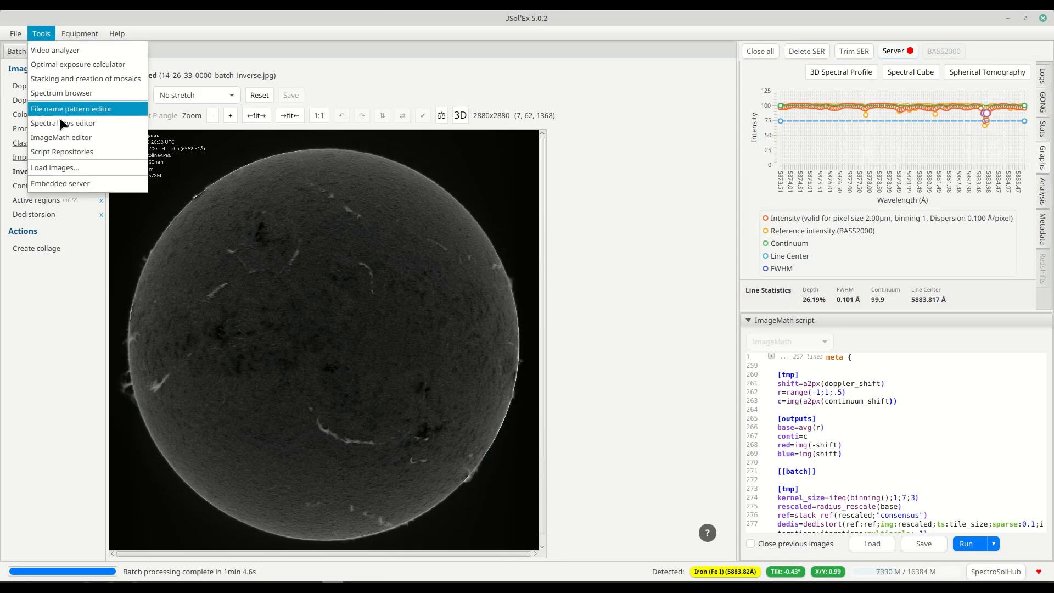
pyautogui.click(73, 153)
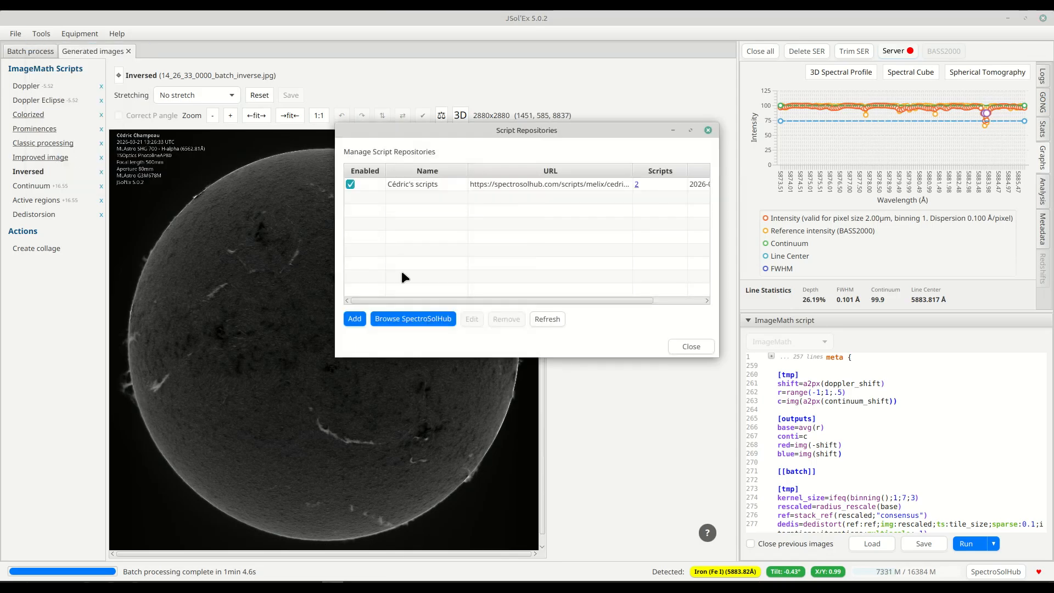
pyautogui.click(402, 318)
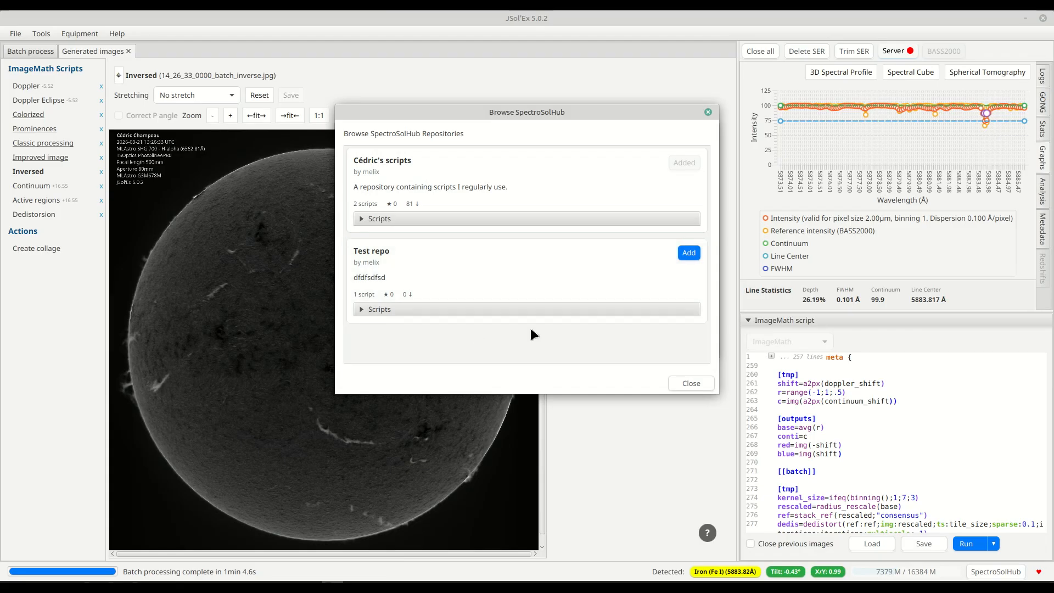
pyautogui.click(690, 383)
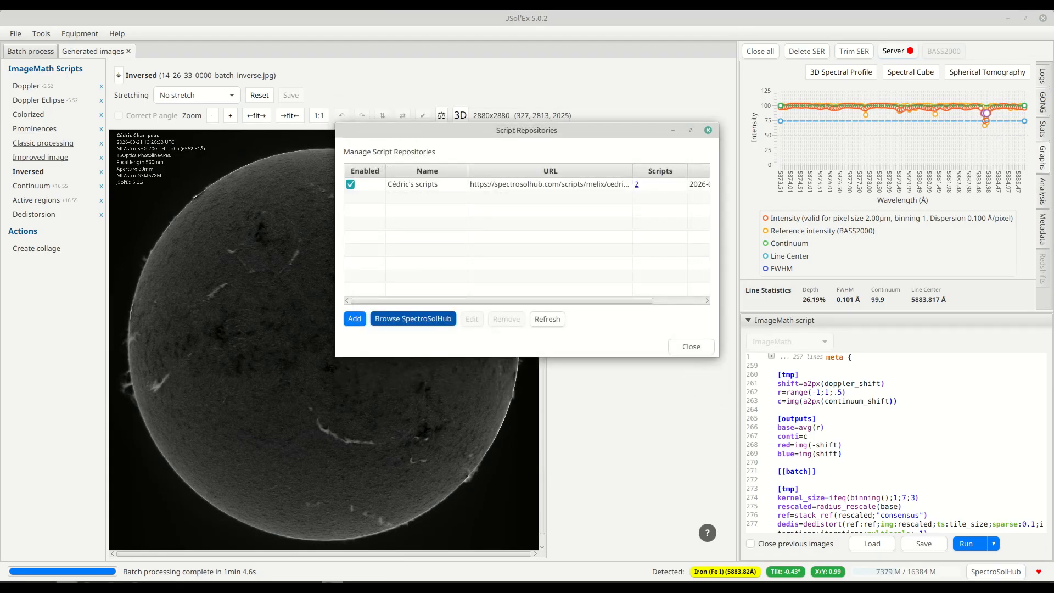
# Switch to Firefox and delete the Aggressive H-alpha Stacking with Unsharp Mask script and Test repo itself
pyautogui.hotkey('alt', 'Tab')
pyautogui.scroll(-2, 949, 318)
pyautogui.scroll(2, 949, 318)
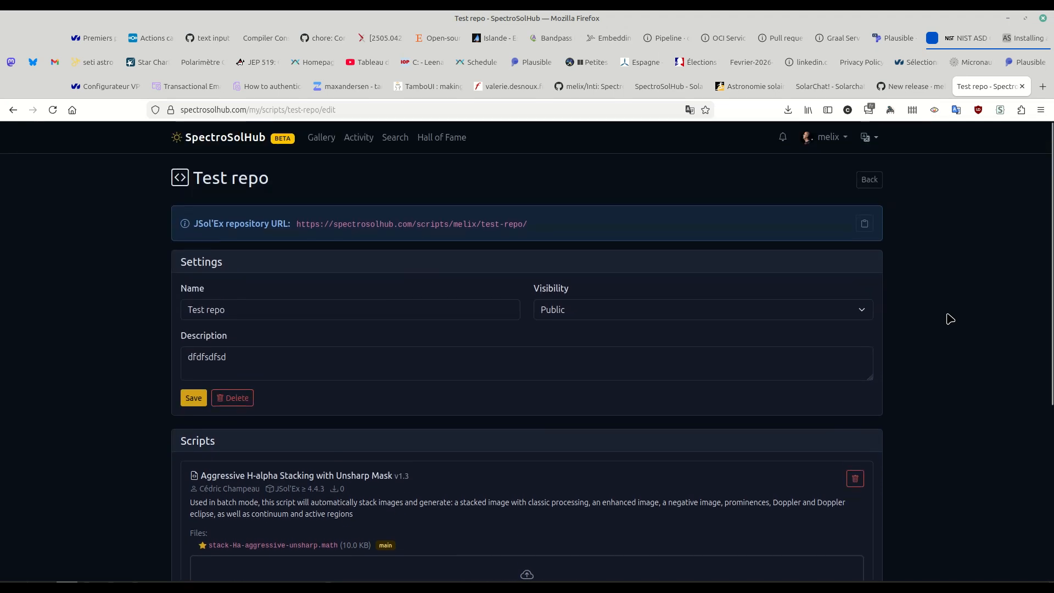
pyautogui.click(854, 480)
pyautogui.click(611, 370)
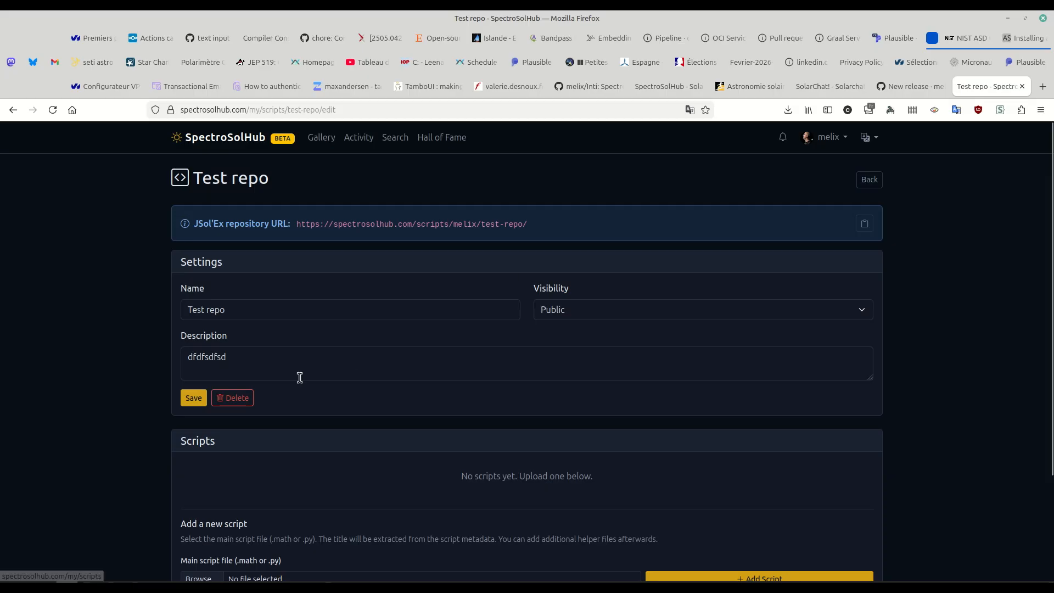
pyautogui.click(234, 399)
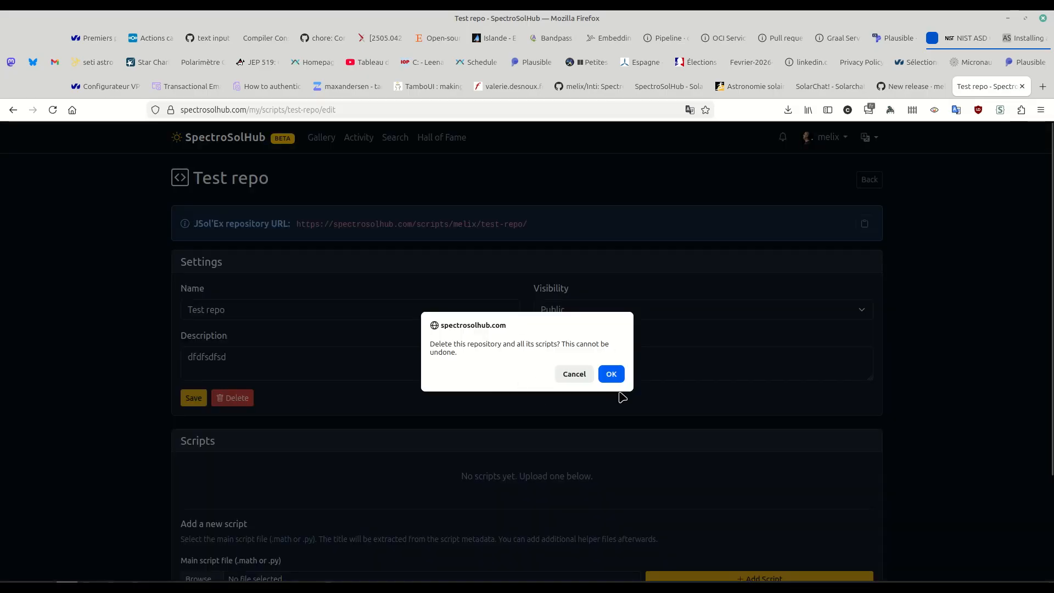
pyautogui.click(611, 375)
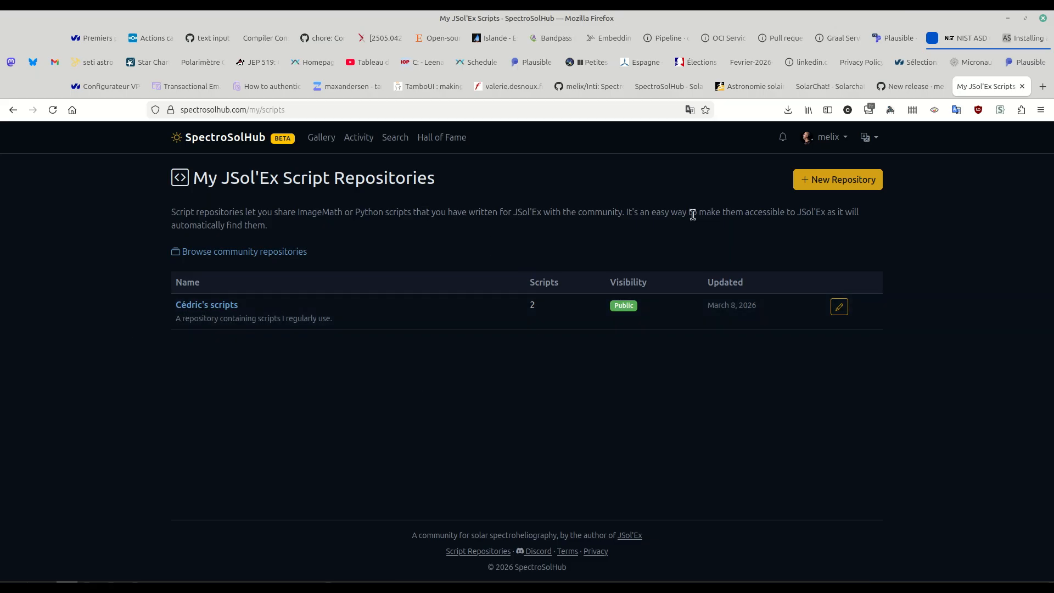
# Go to the SpectroSolHub home page, switch back to JSol'Ex and close the Script Repositories window
pyautogui.click(246, 142)
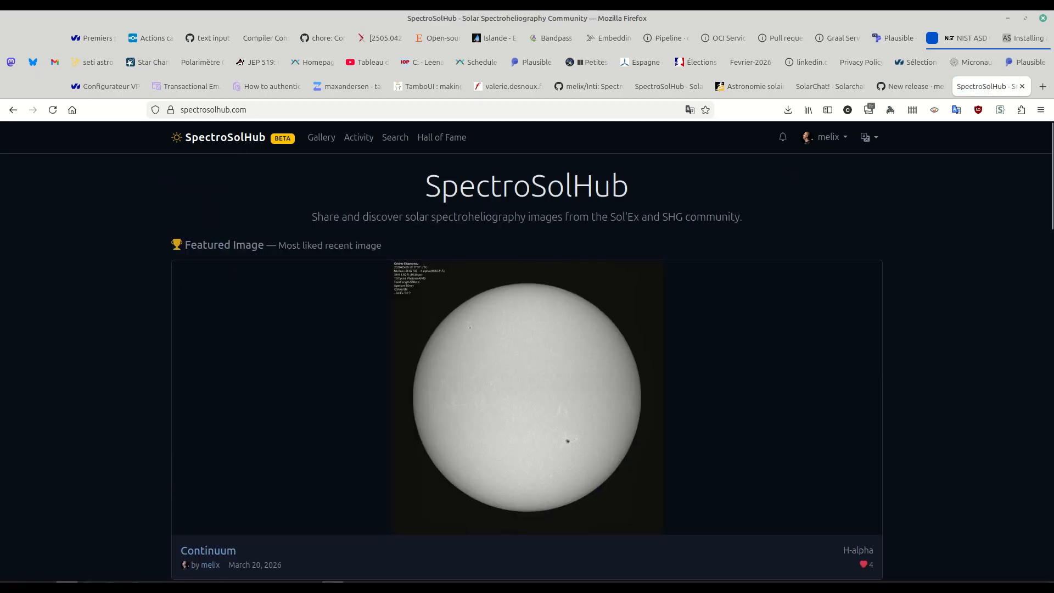
pyautogui.moveTo(332, 585)
pyautogui.click(308, 561)
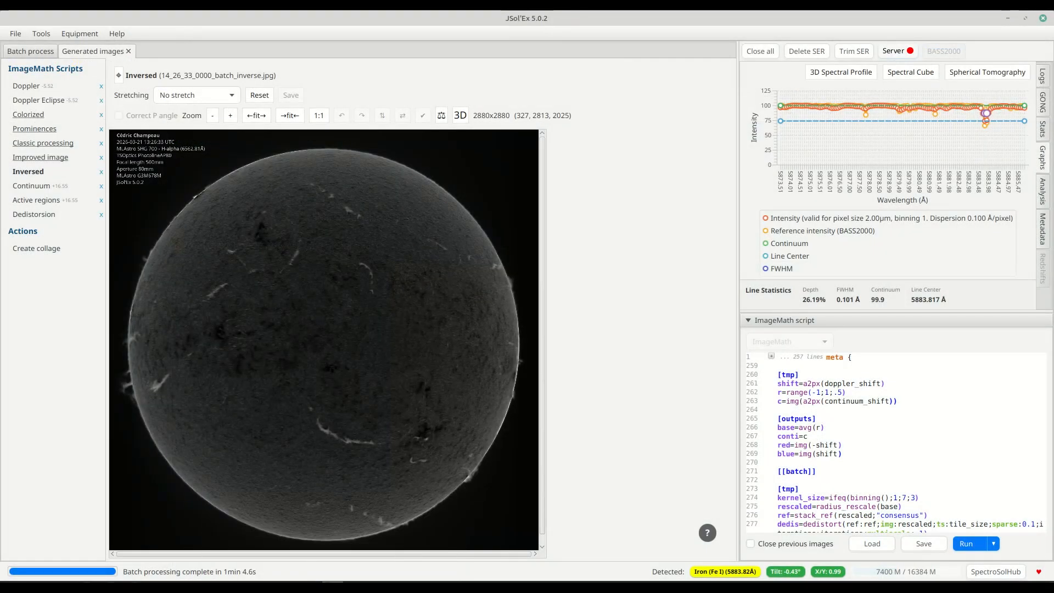
pyautogui.click(373, 559)
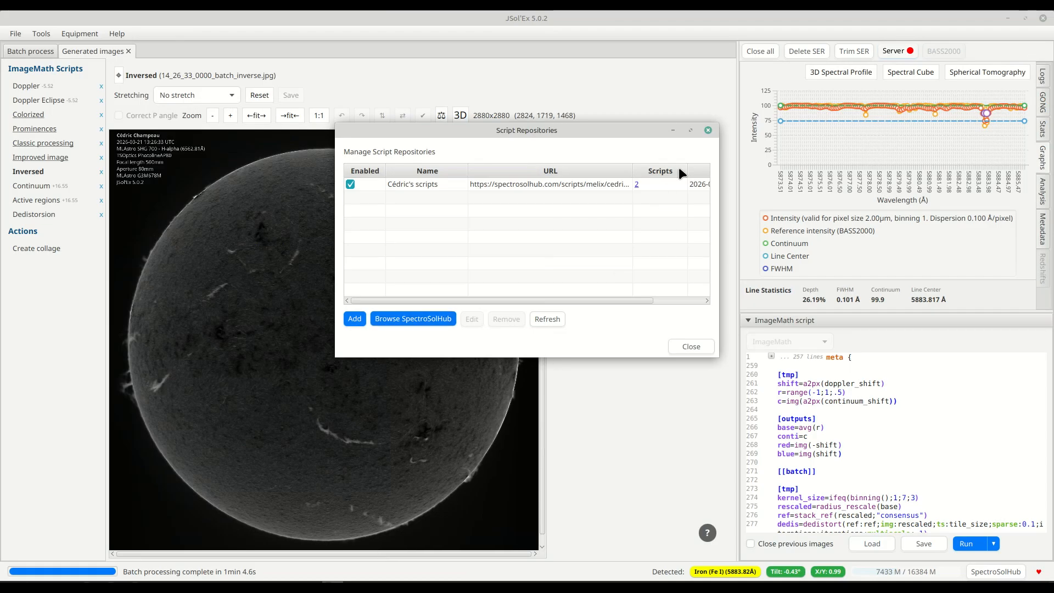
pyautogui.click(708, 130)
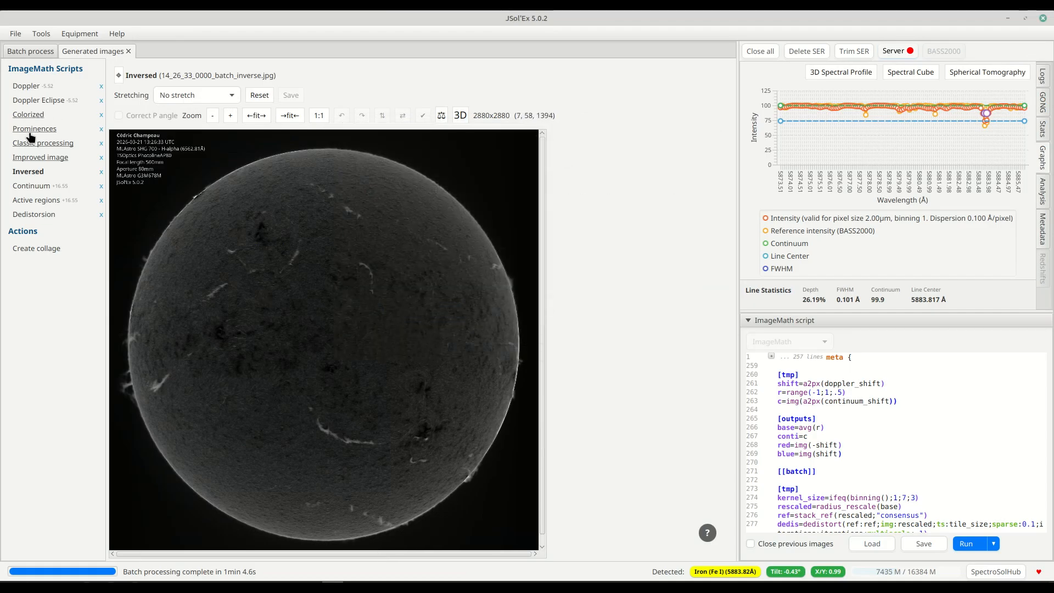
# Show the Dedistorsion animation and compare the initial images with the dedistorted version
pyautogui.click(34, 214)
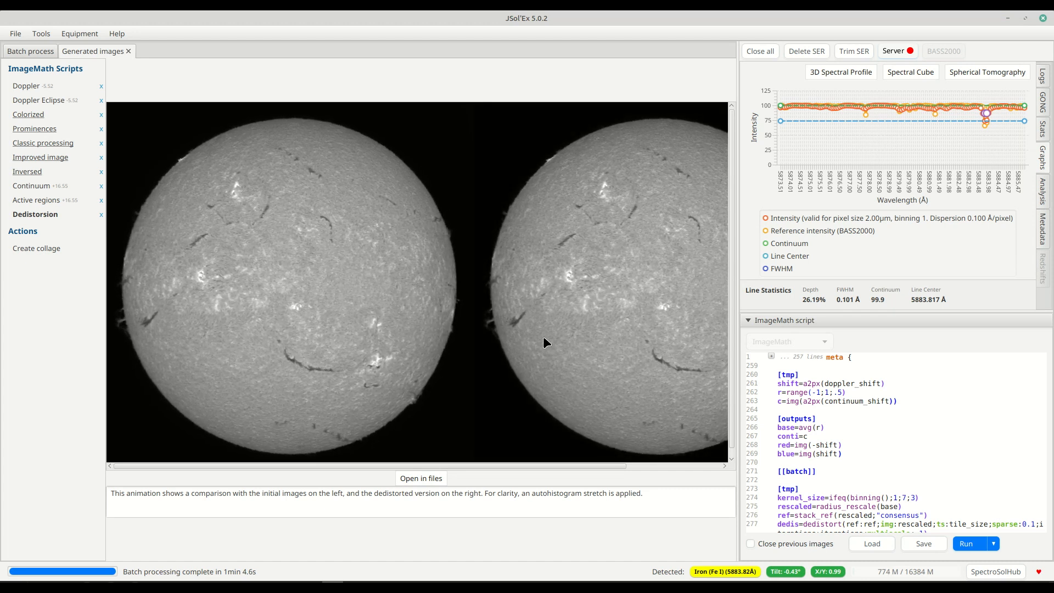
pyautogui.moveTo(422, 466); pyautogui.dragTo(534, 465)
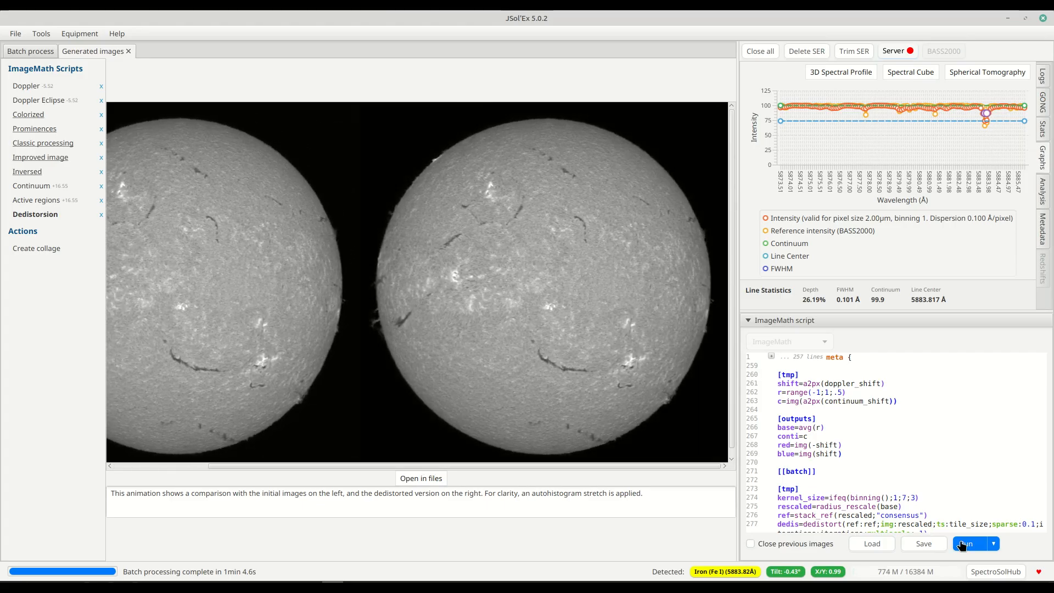
# Examine the ImageMath script's parameters, including the dedistort iterations and local dedistorsion, and dismiss them without running the script
pyautogui.click(994, 543)
pyautogui.click(997, 565)
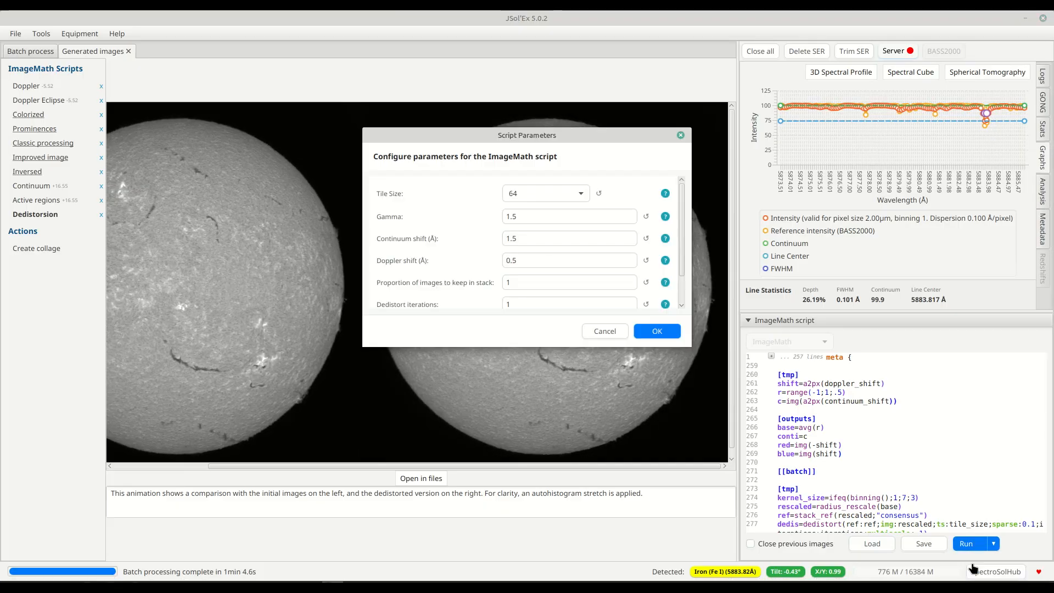
pyautogui.click(521, 268)
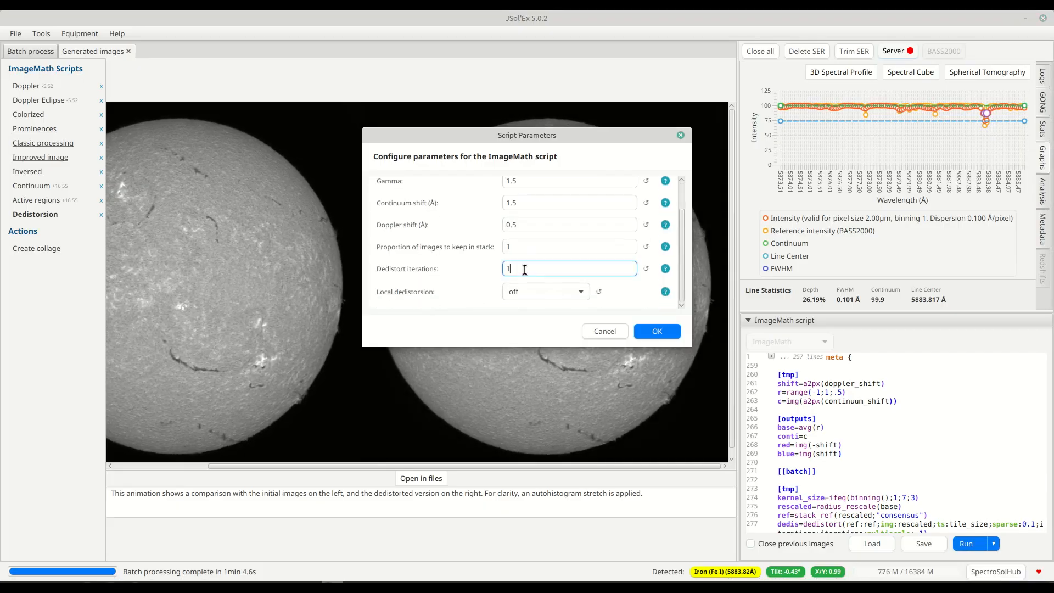
pyautogui.click(680, 135)
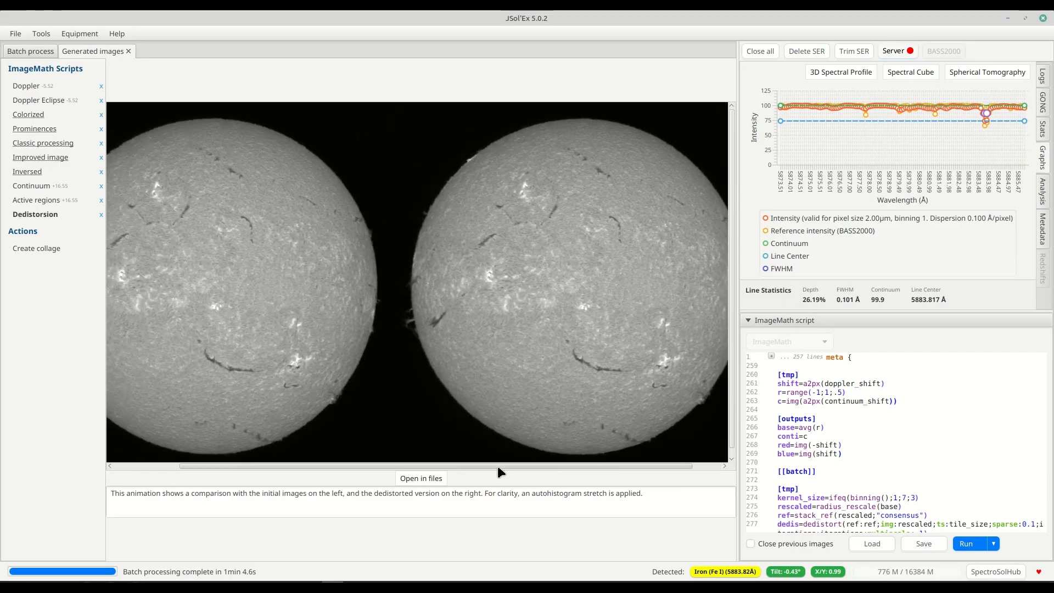
# Review the initial images in the Dedistorsion animation and examine the dedistortion and stacking code in the ImageMath script's batch section
pyautogui.moveTo(592, 466); pyautogui.dragTo(501, 466)
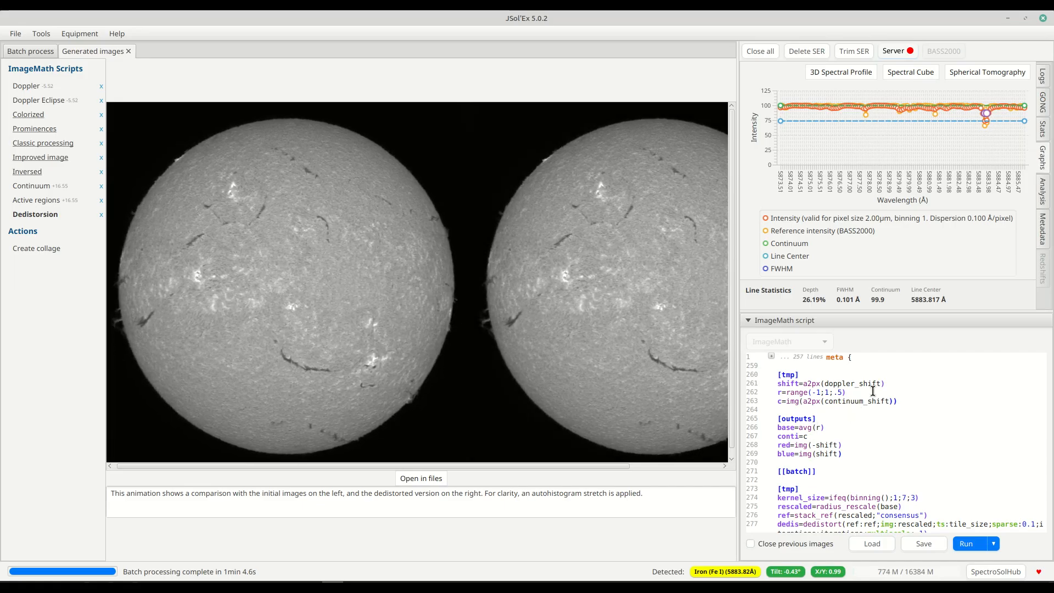
pyautogui.scroll(-2, 856, 446)
pyautogui.scroll(2, 862, 439)
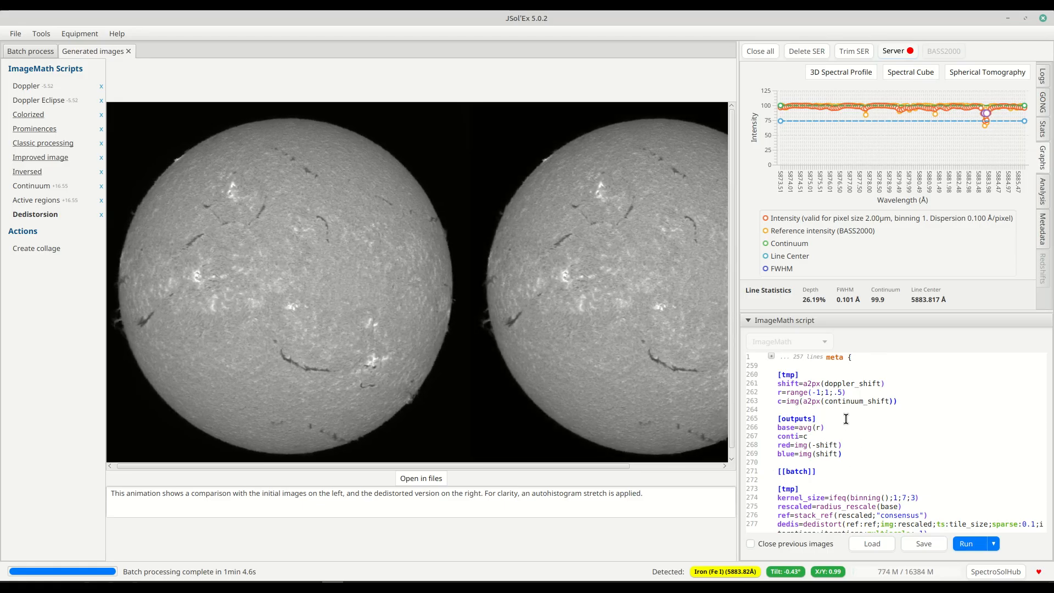
pyautogui.scroll(-6, 829, 465)
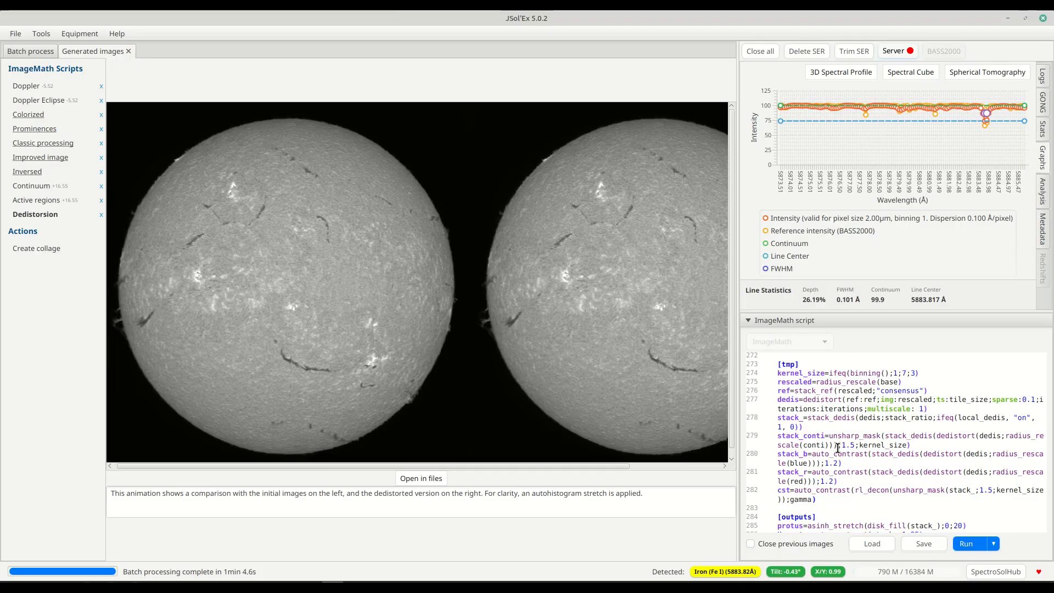